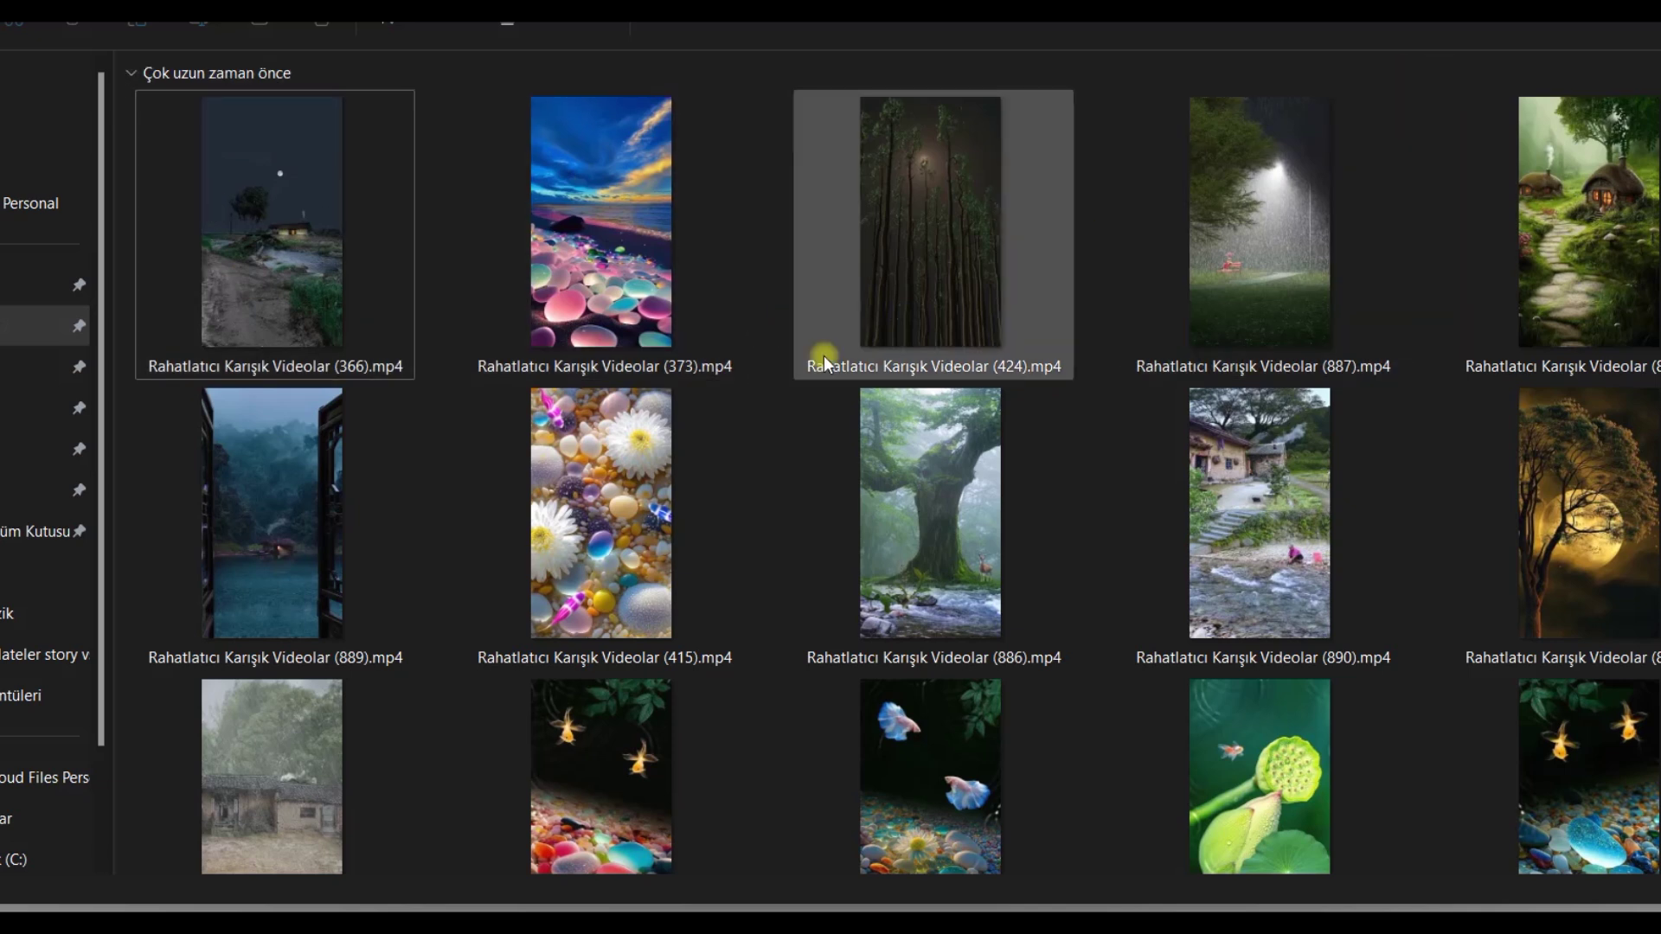
# Browse the Rahatlatıcı Karışık Videolar clips in the folder to look for suitable background footage.
pyautogui.scroll(-1, 328, 375)
pyautogui.scroll(-9, 685, 492)
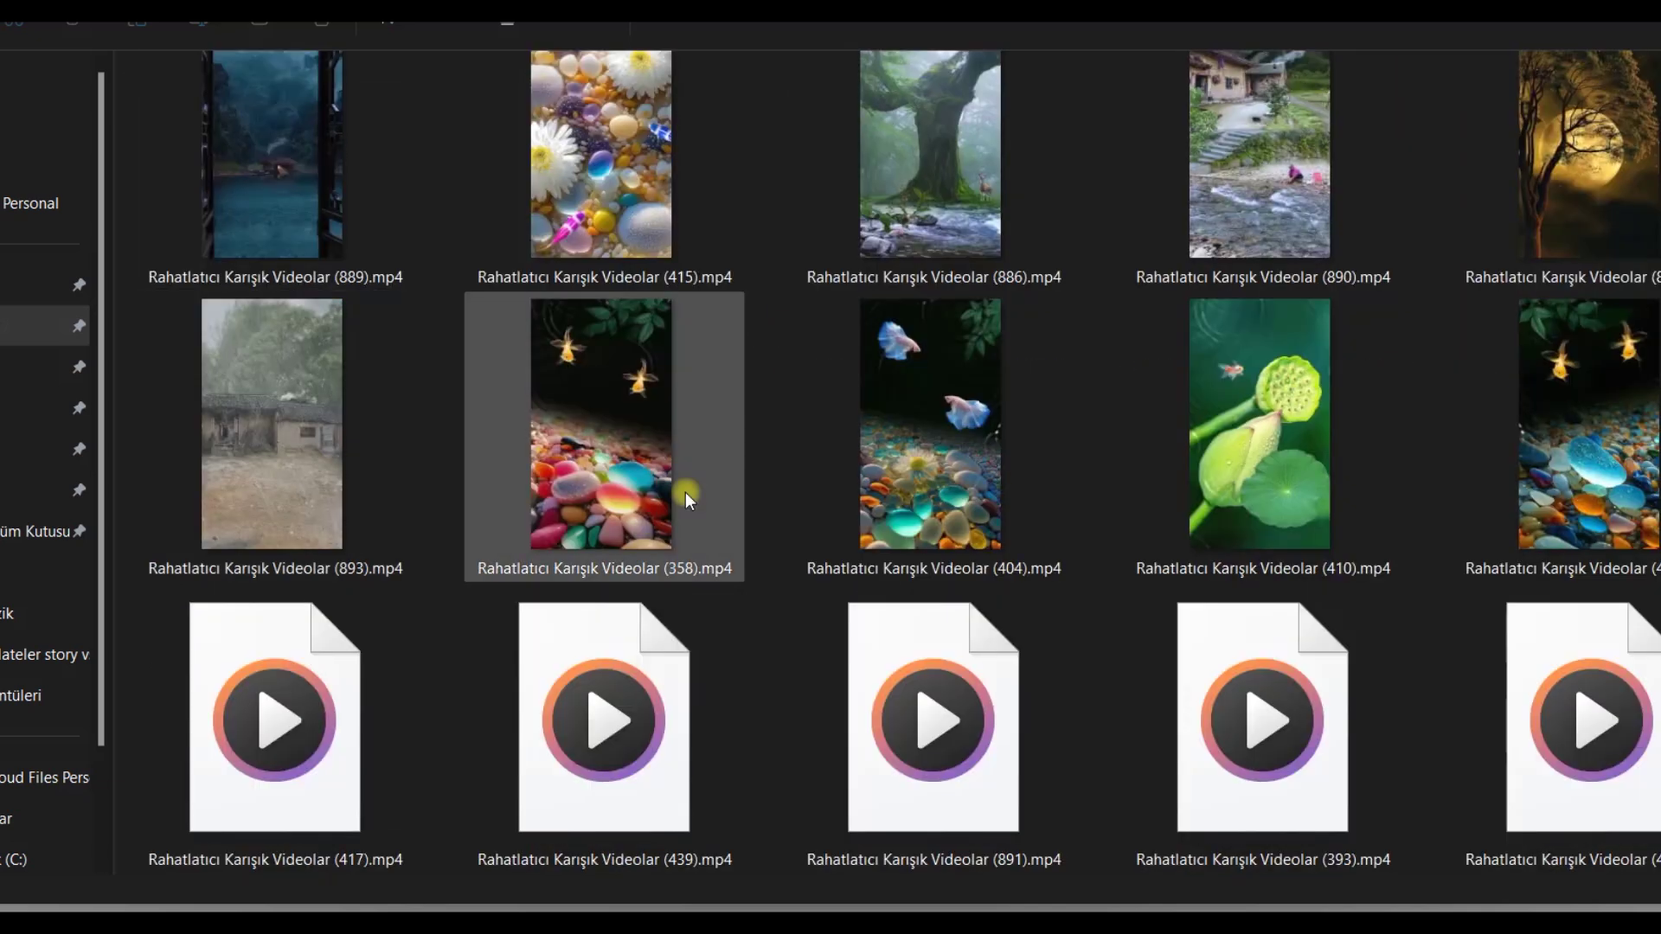
pyautogui.scroll(-3, 687, 491)
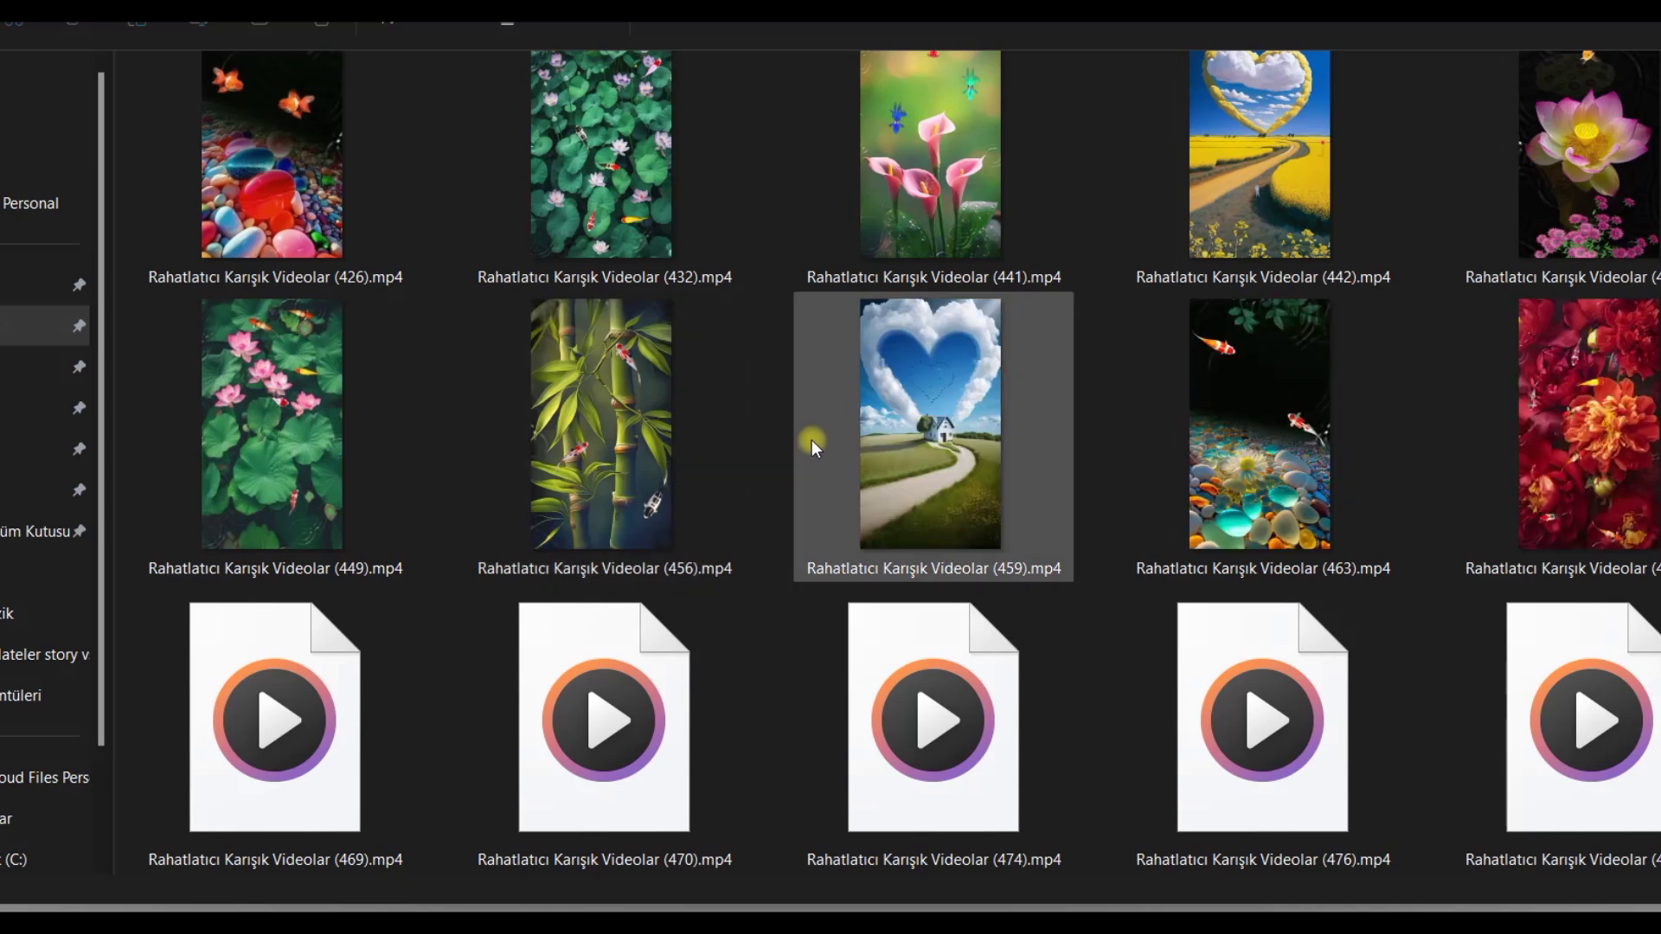
pyautogui.scroll(-6, 764, 440)
pyautogui.scroll(-6, 768, 433)
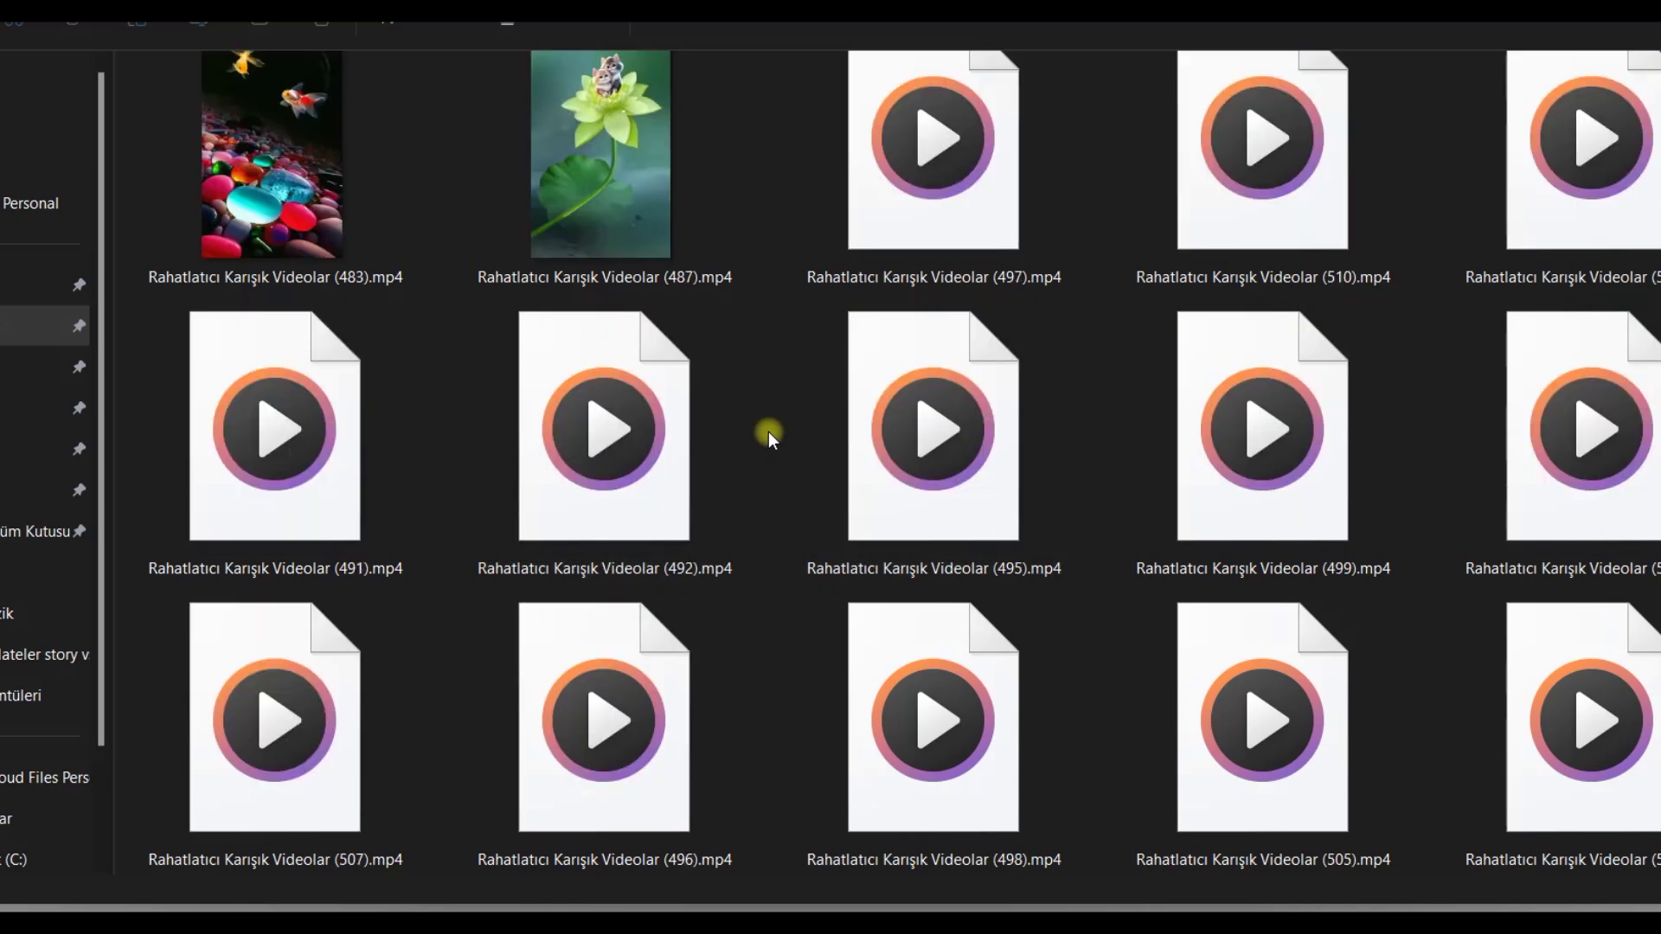
pyautogui.scroll(-20, 768, 432)
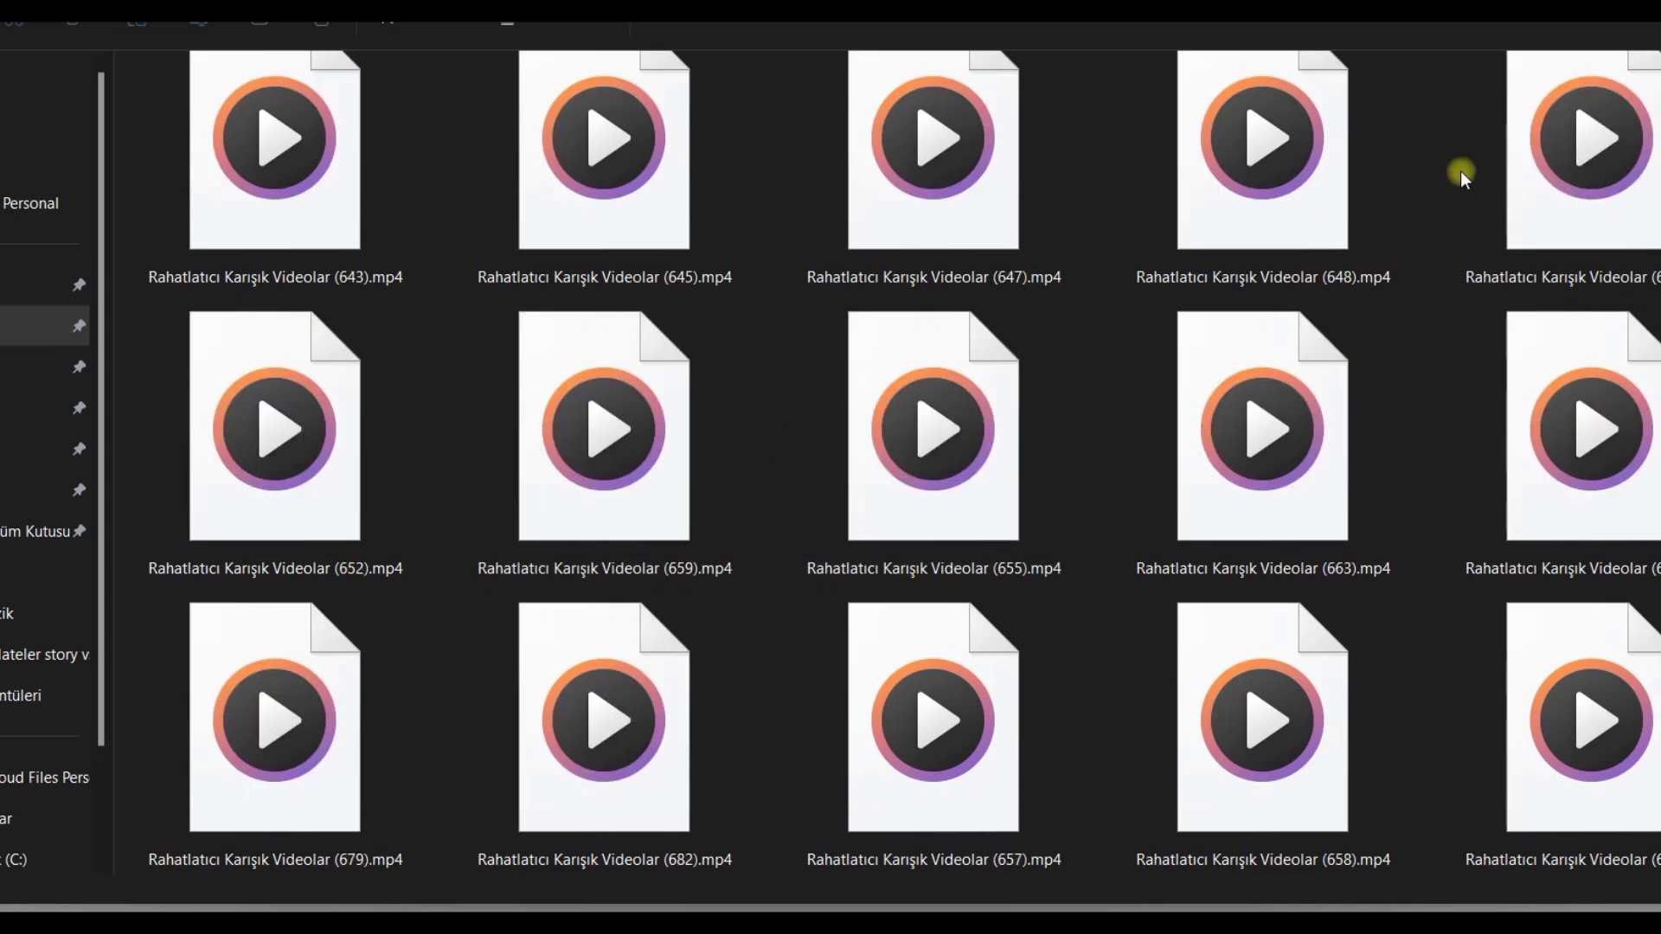
pyautogui.scroll(-20, 950, 393)
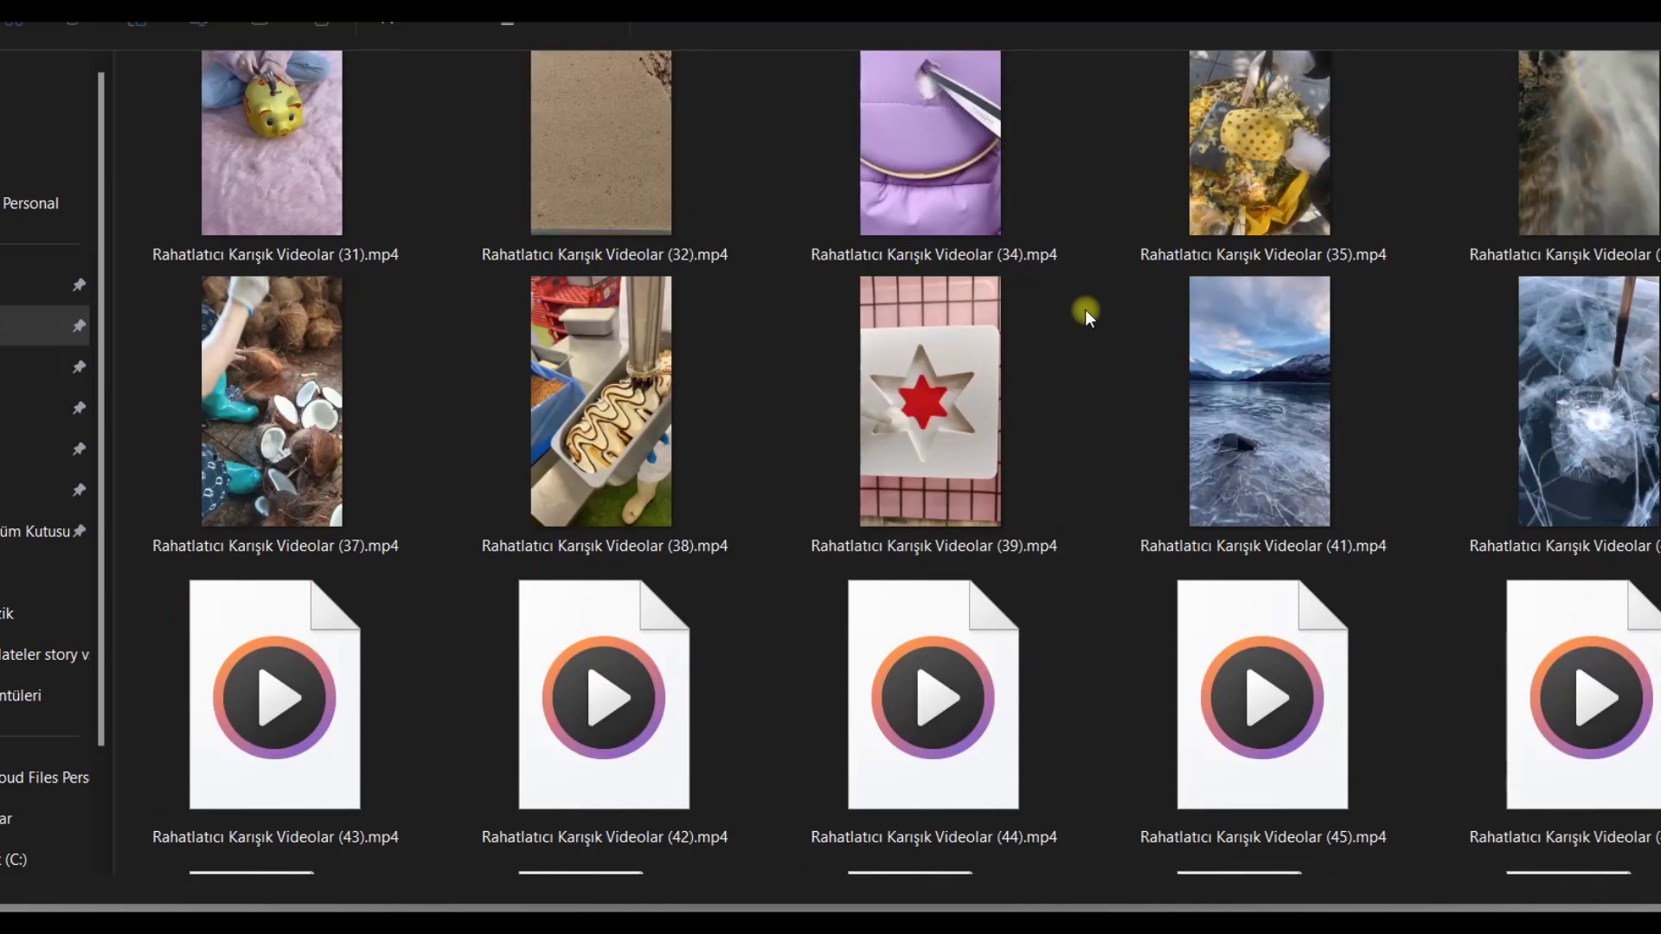
pyautogui.scroll(5, 1071, 305)
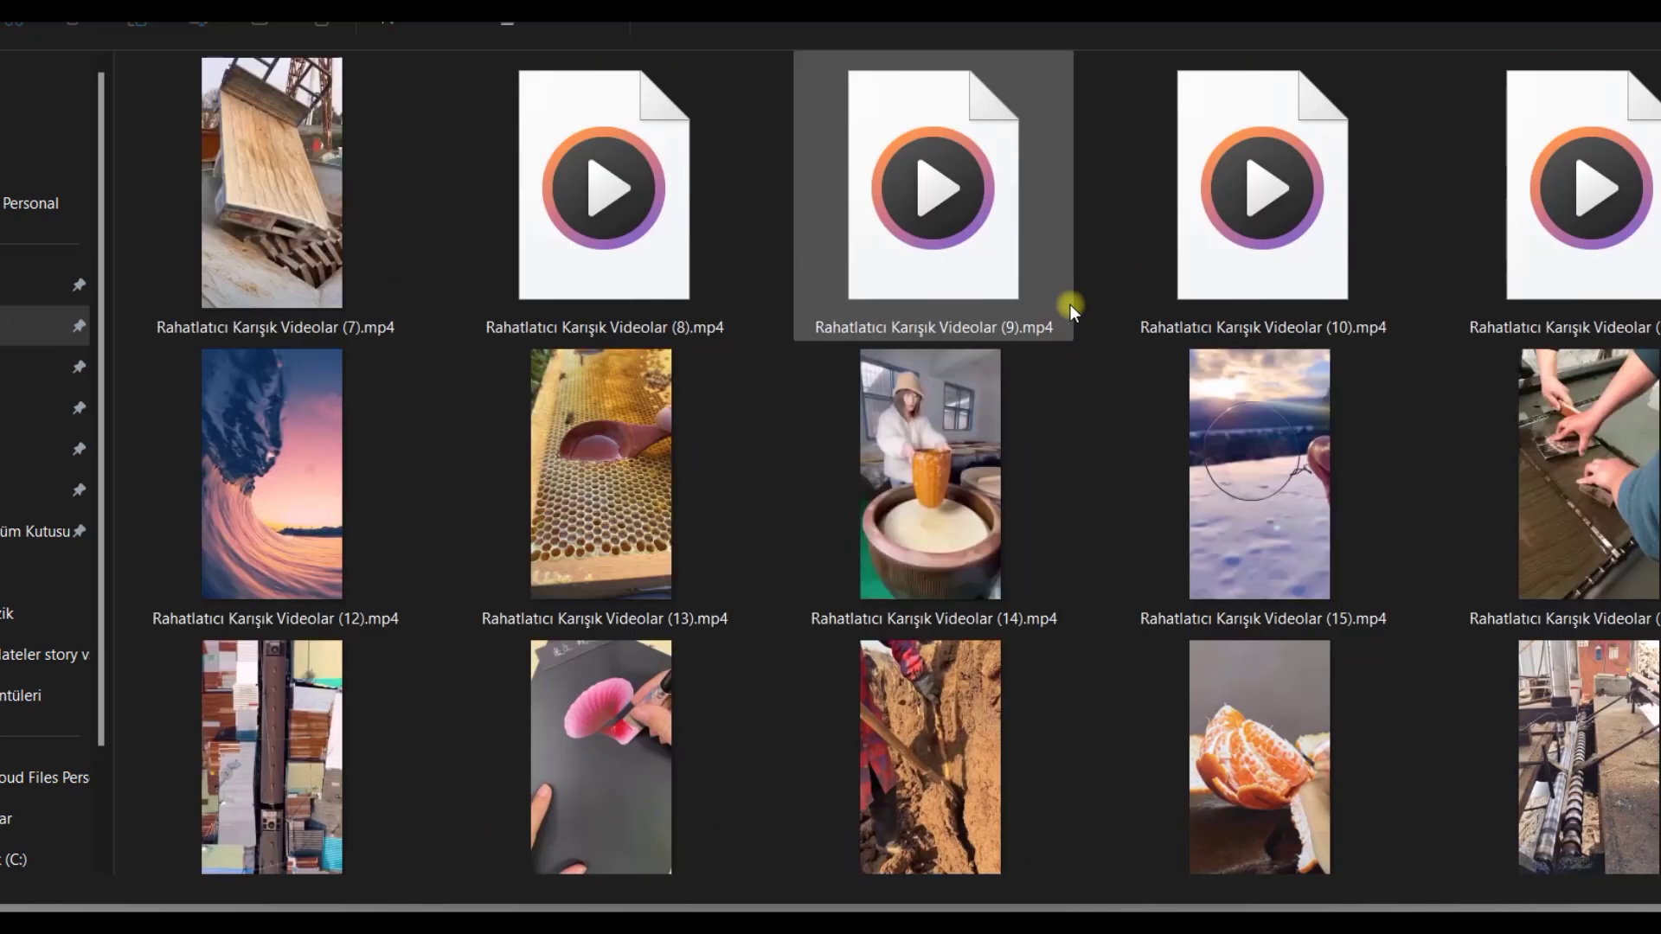
pyautogui.scroll(-20, 1071, 304)
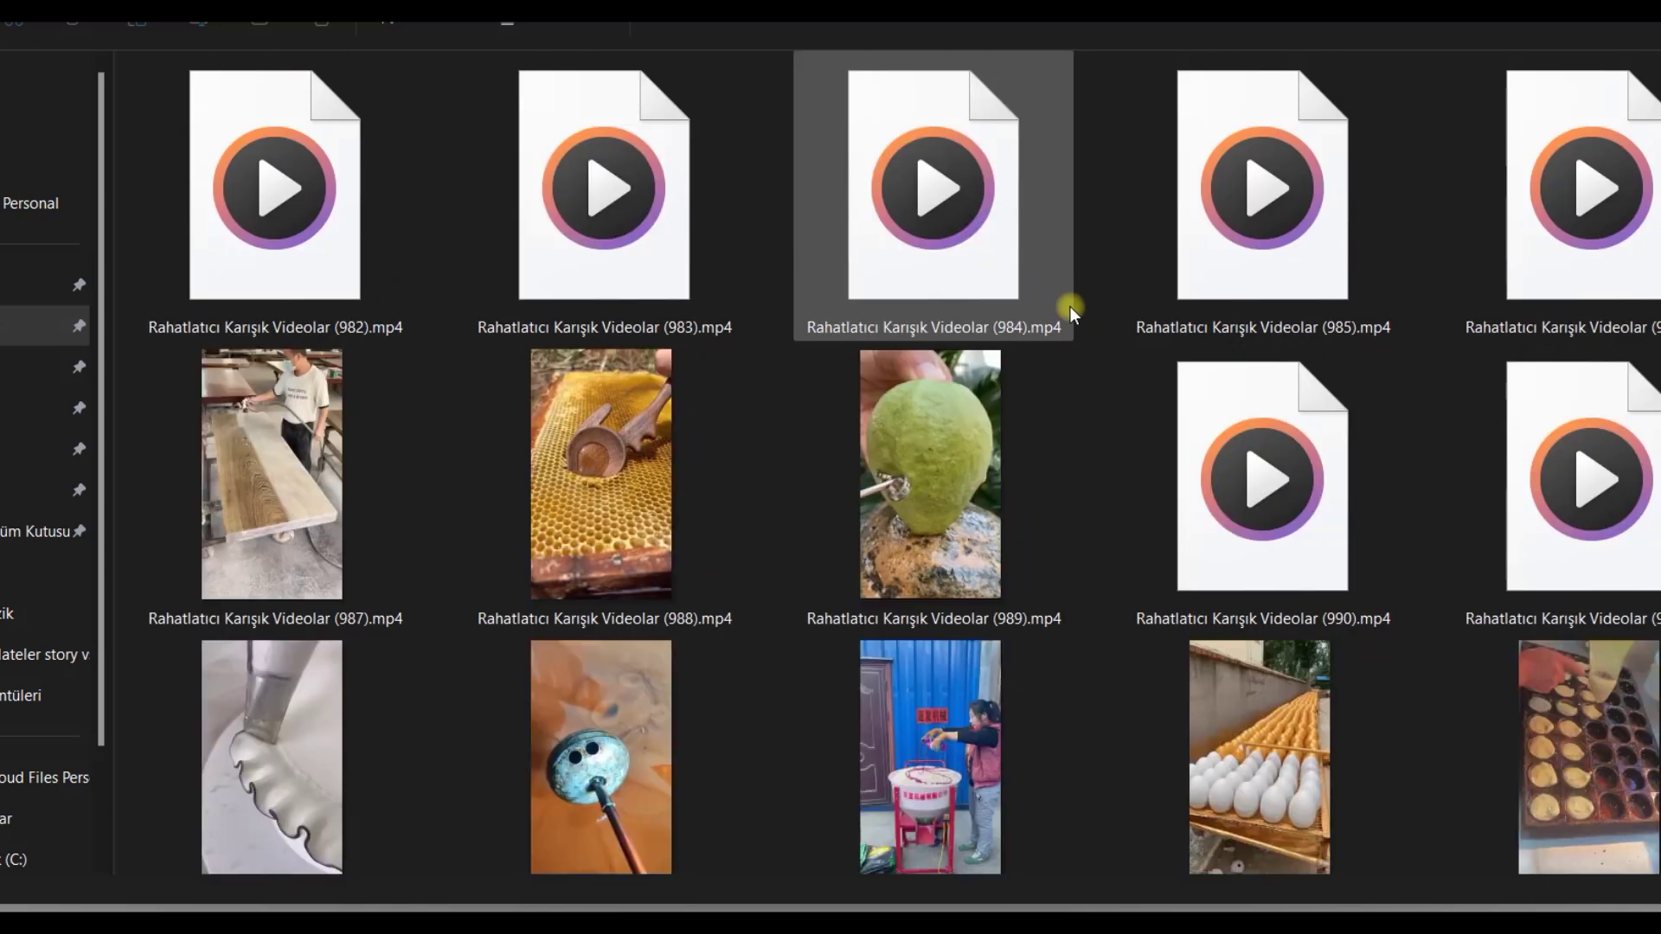
pyautogui.scroll(15, 1069, 306)
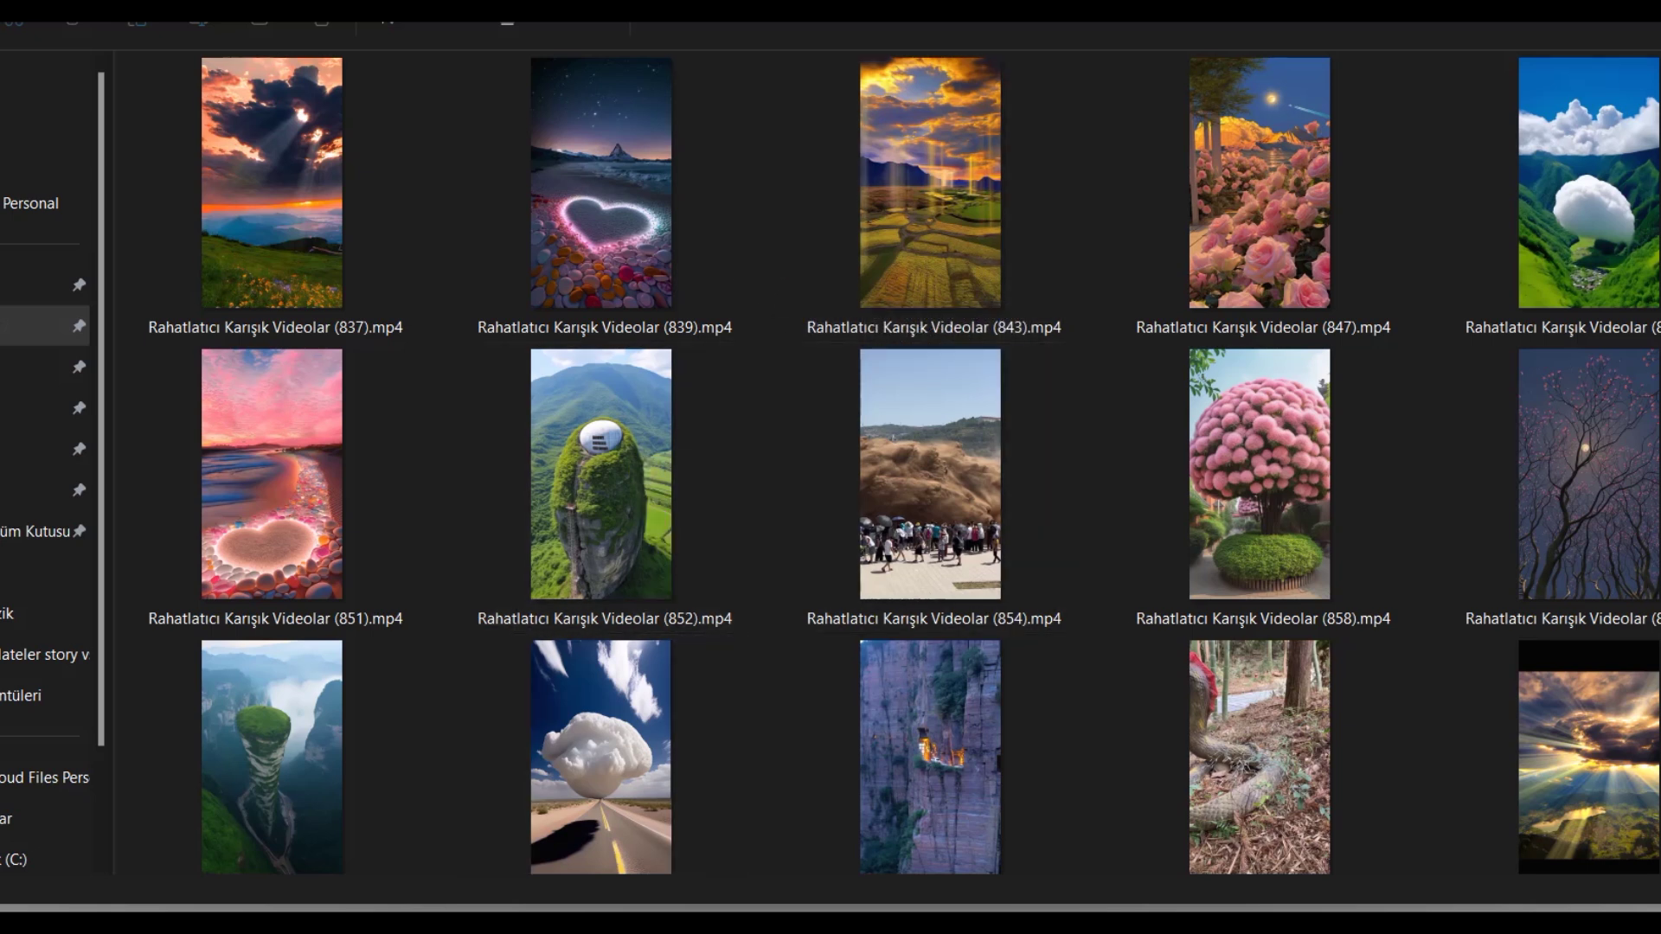
# Open CapCut, create a new project, and place its window so the video folder stays accessible beside it.
pyautogui.press('super')
pyautogui.write('capcut')
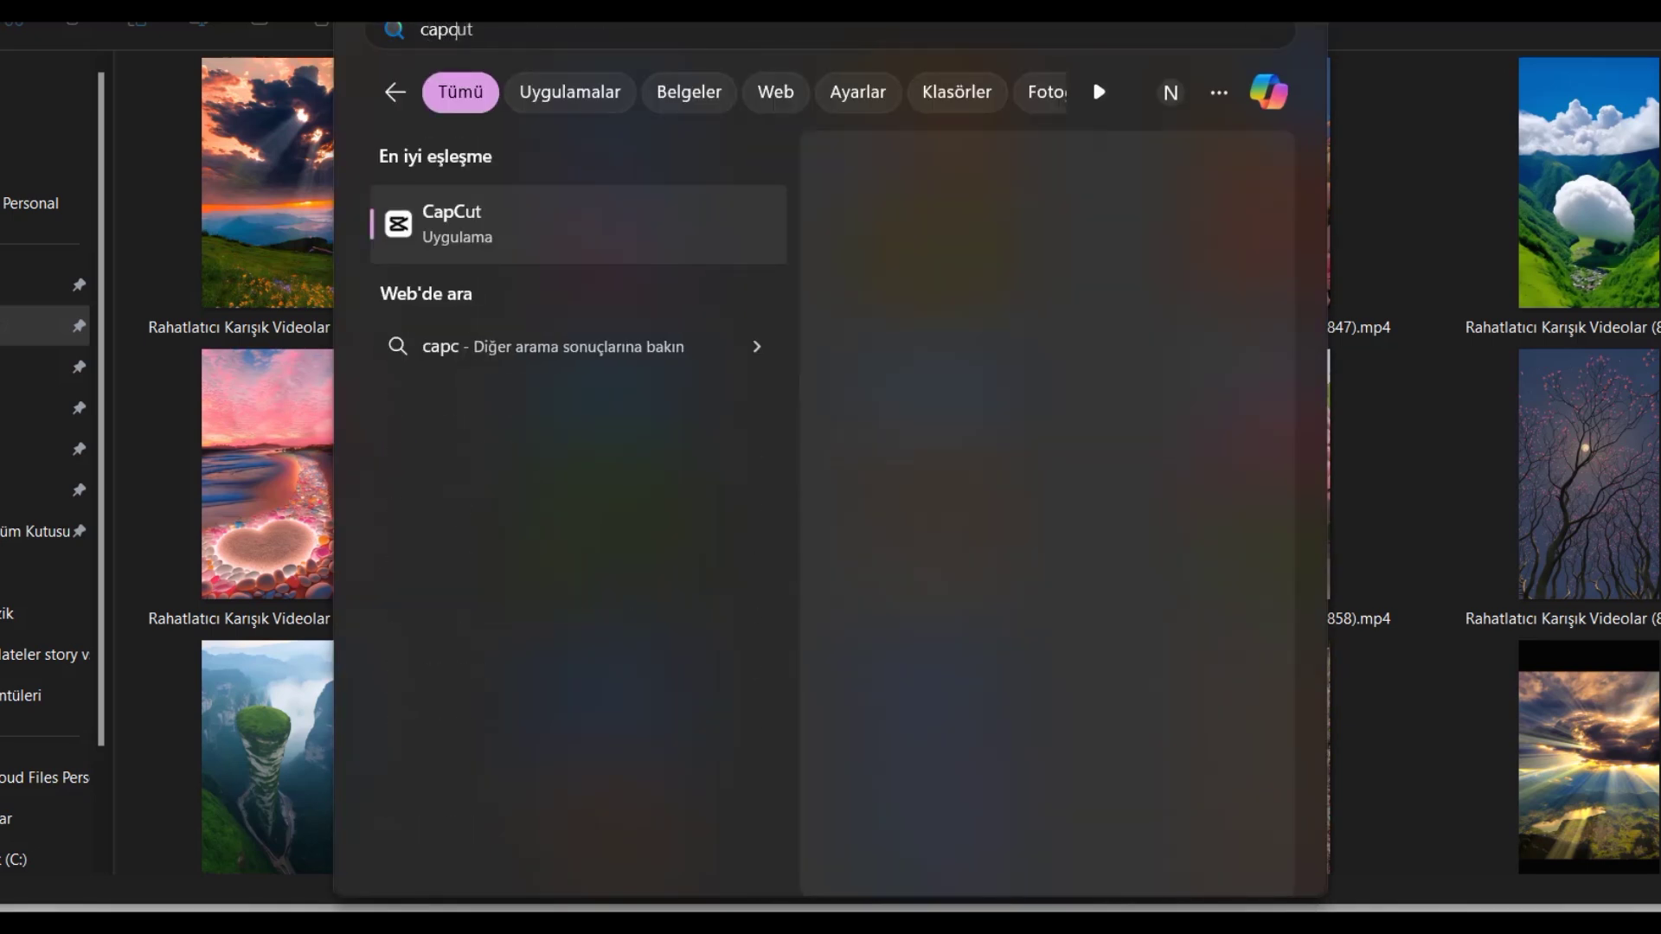
pyautogui.press('Return')
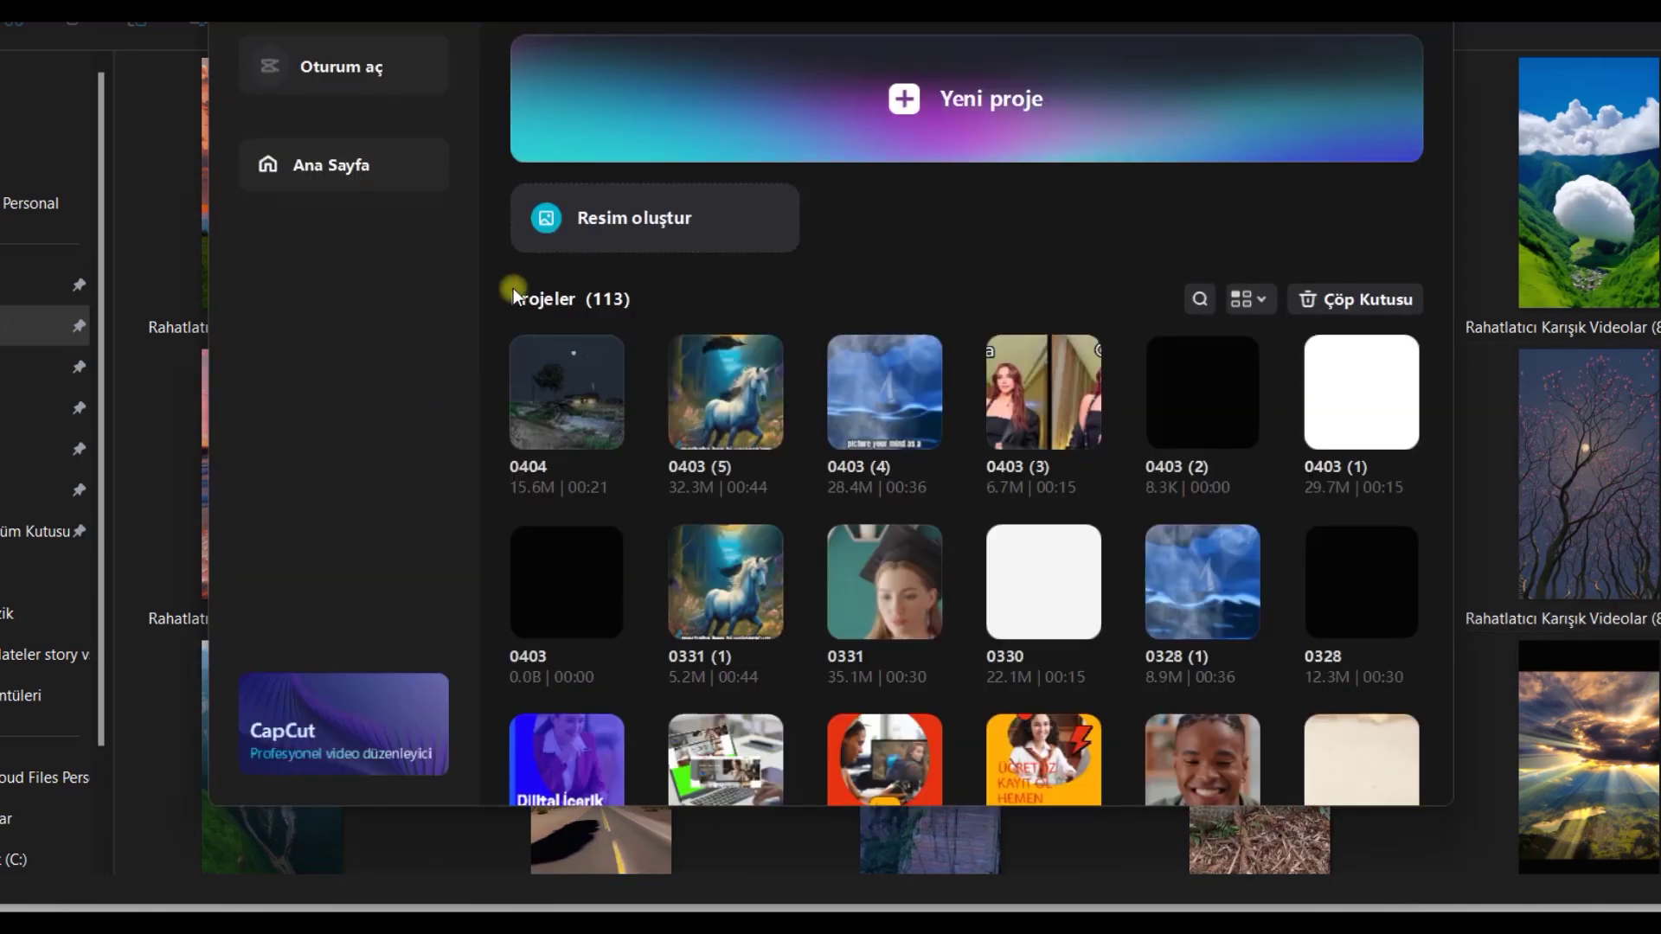
pyautogui.click(897, 111)
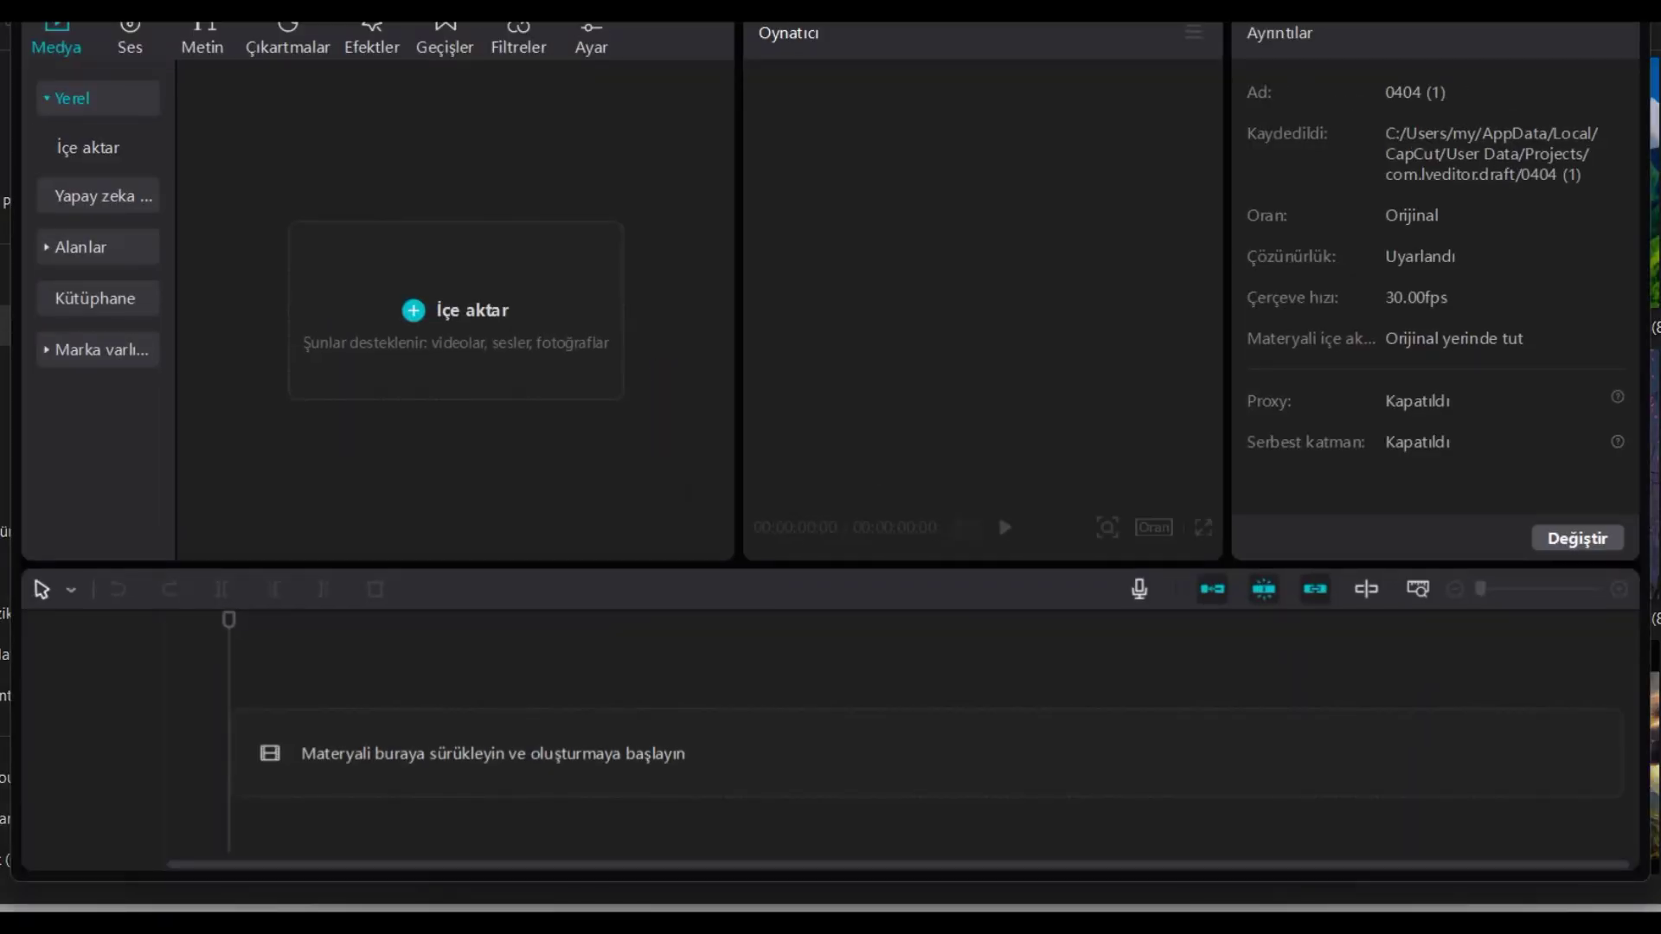
pyautogui.moveTo(895, 10); pyautogui.dragTo(1560, 270)
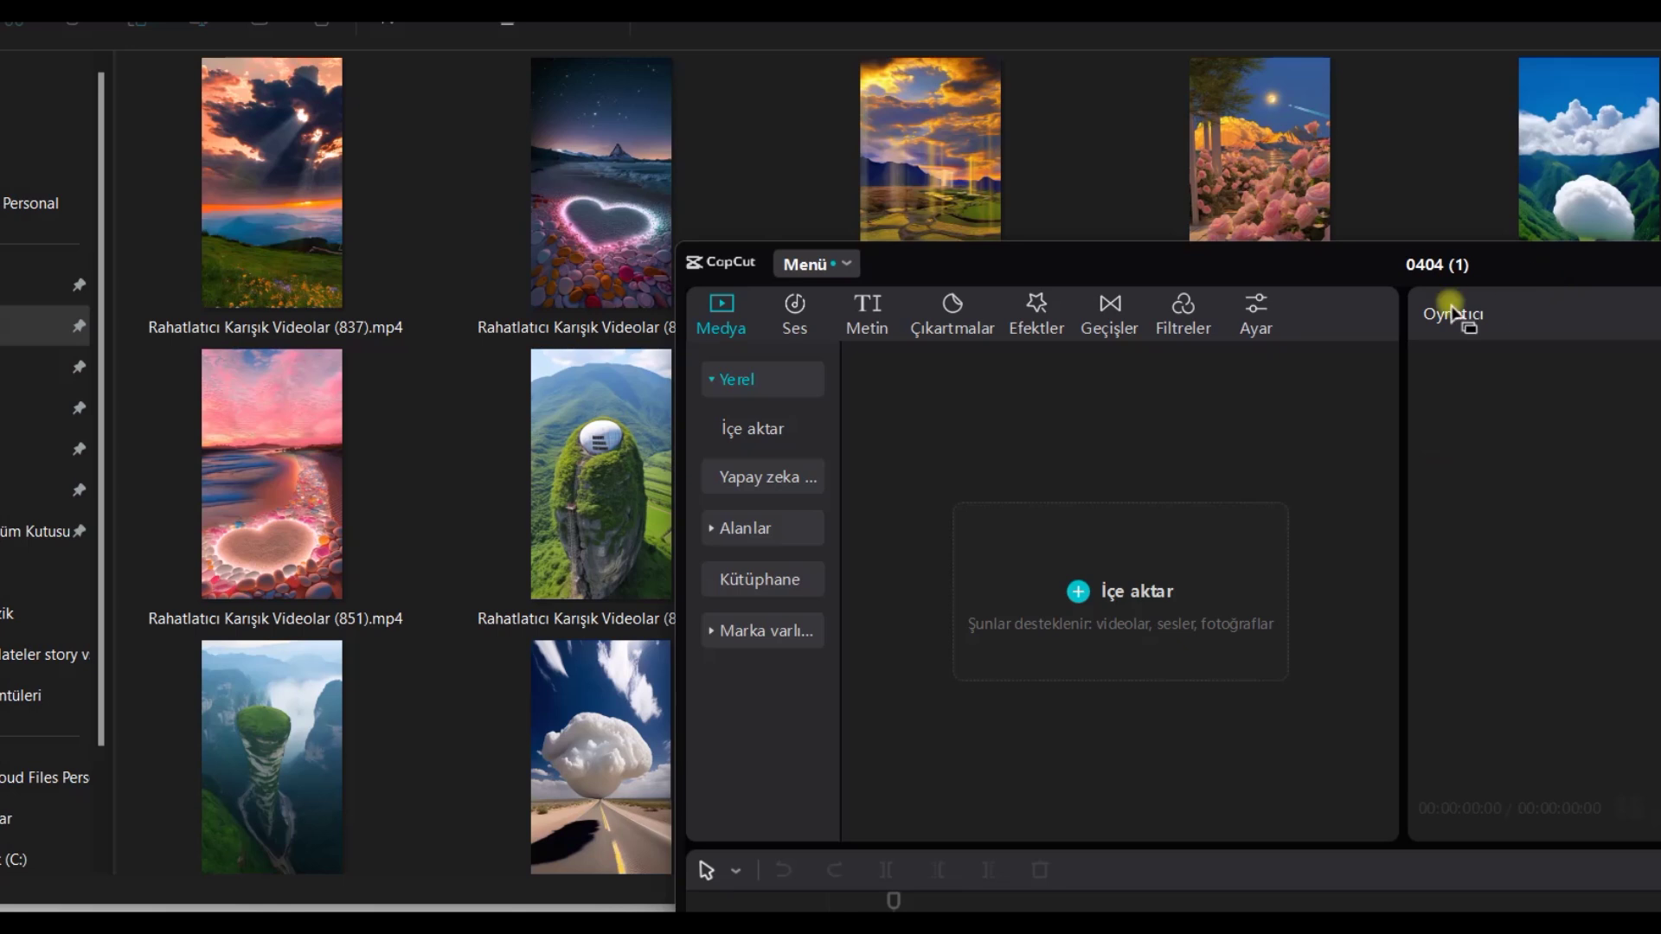
pyautogui.moveTo(1153, 260); pyautogui.dragTo(1401, 248)
# Import Rahatlatıcı Karışık Videolar (852), (826) and (801) from the folder into the project media.
pyautogui.moveTo(531, 460); pyautogui.dragTo(1327, 589)
pyautogui.moveTo(1272, 247); pyautogui.dragTo(1425, 236)
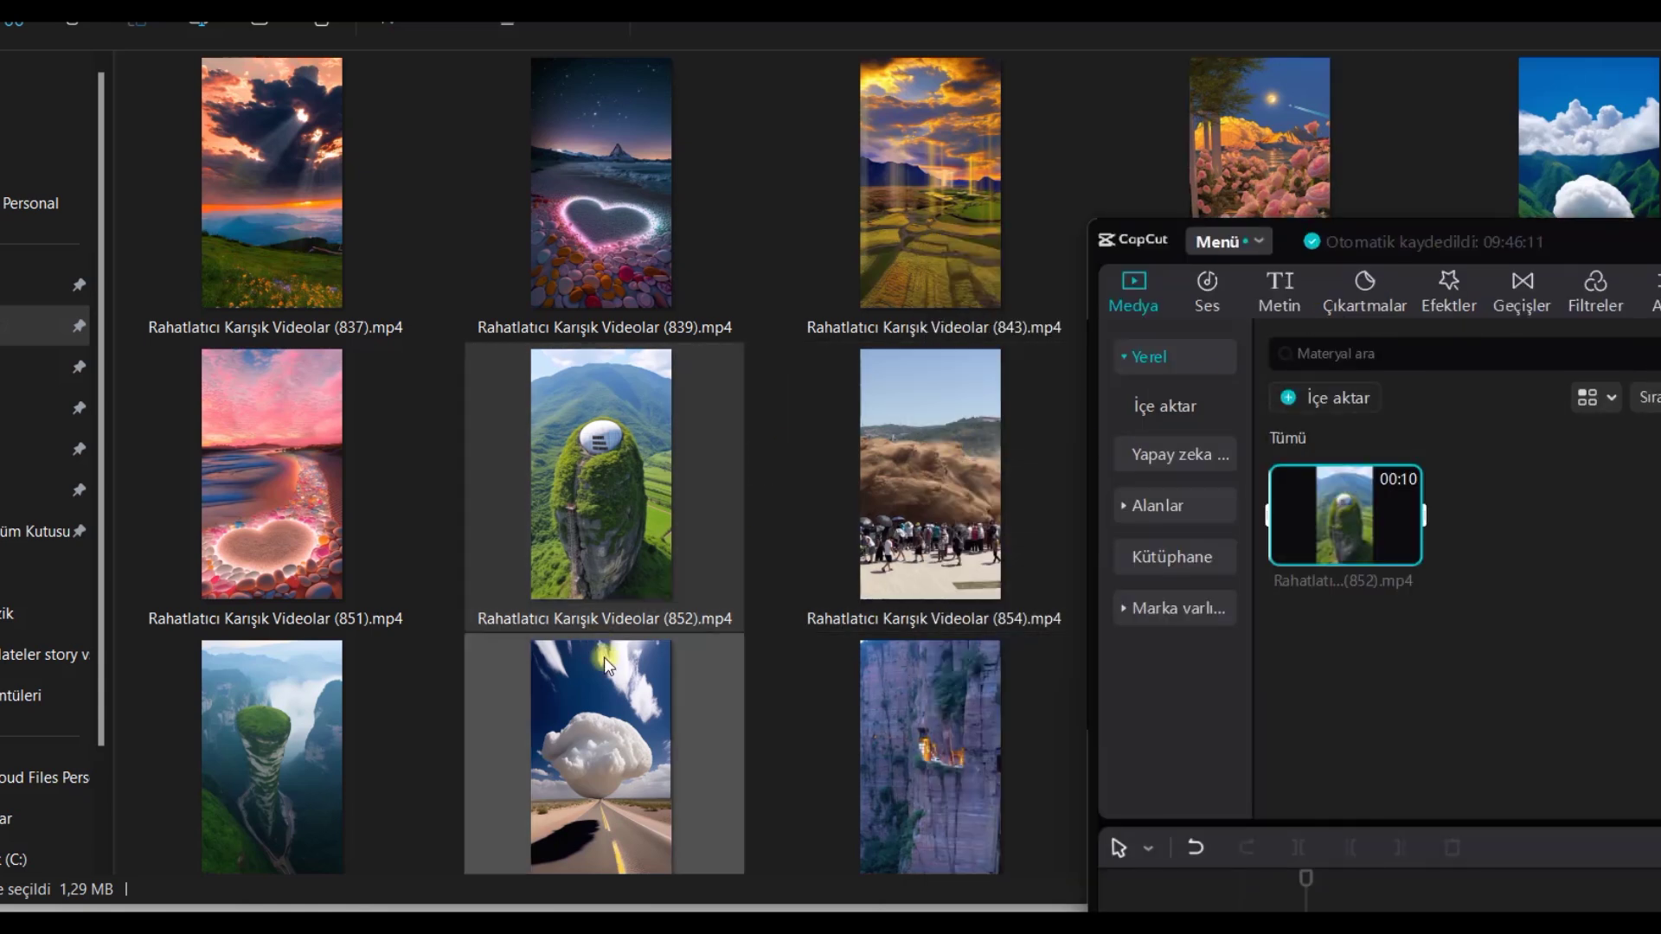
pyautogui.scroll(3, 604, 656)
pyautogui.moveTo(593, 323); pyautogui.dragTo(1440, 503)
pyautogui.scroll(3, 738, 439)
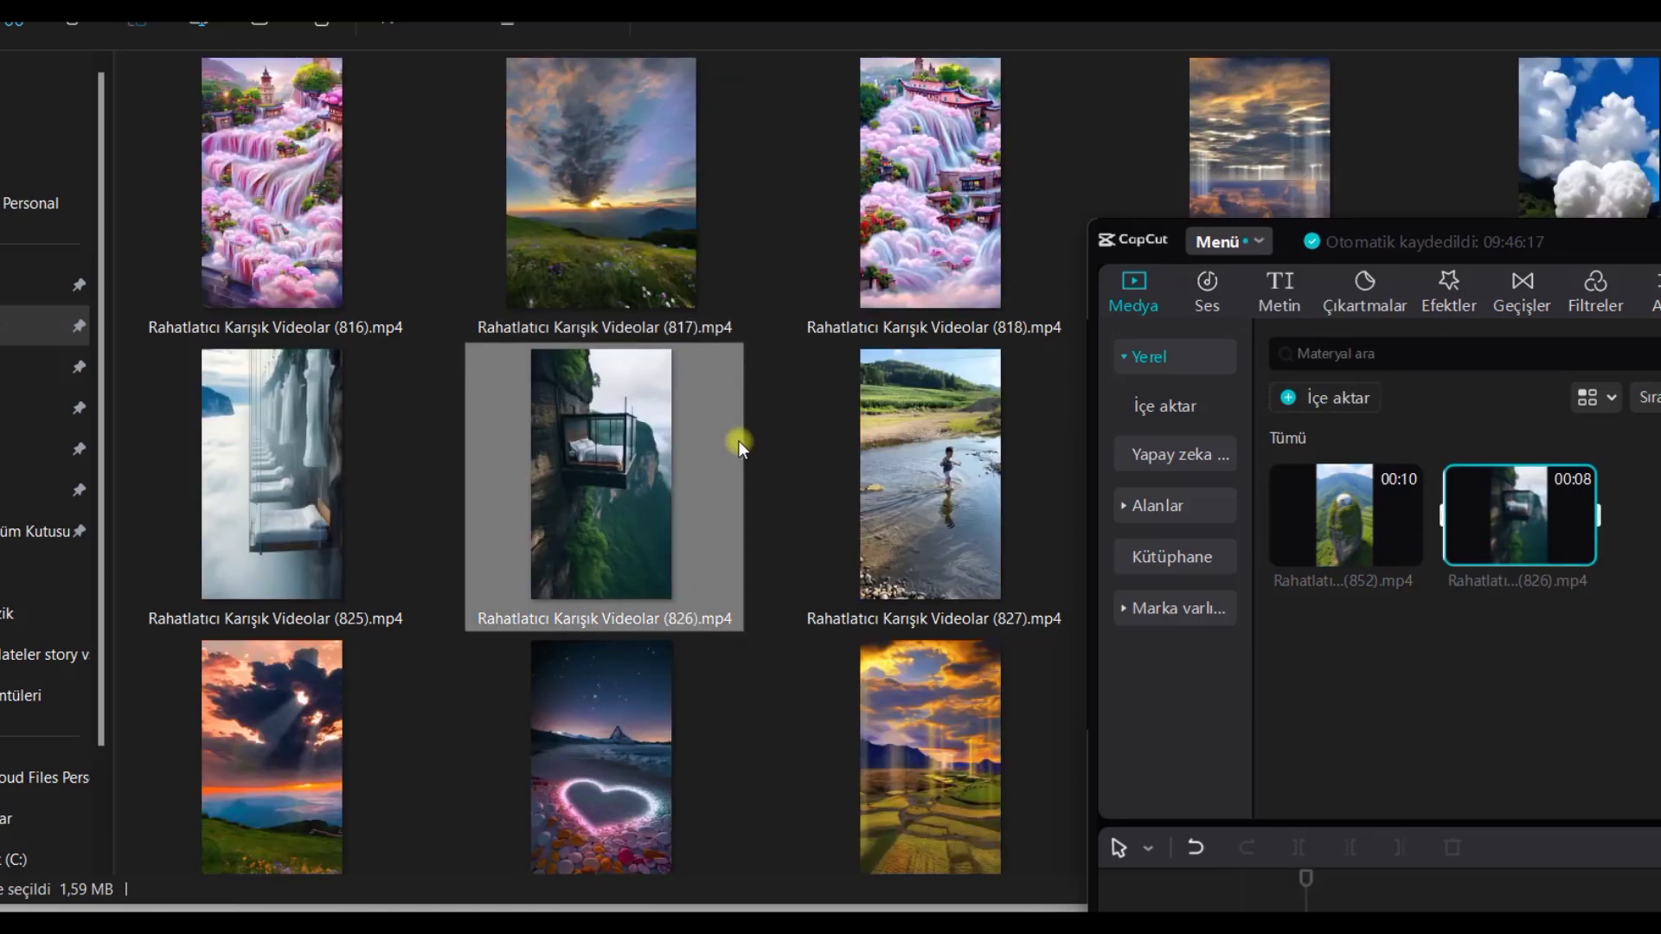
pyautogui.scroll(10, 739, 439)
pyautogui.moveTo(277, 460); pyautogui.dragTo(1659, 519)
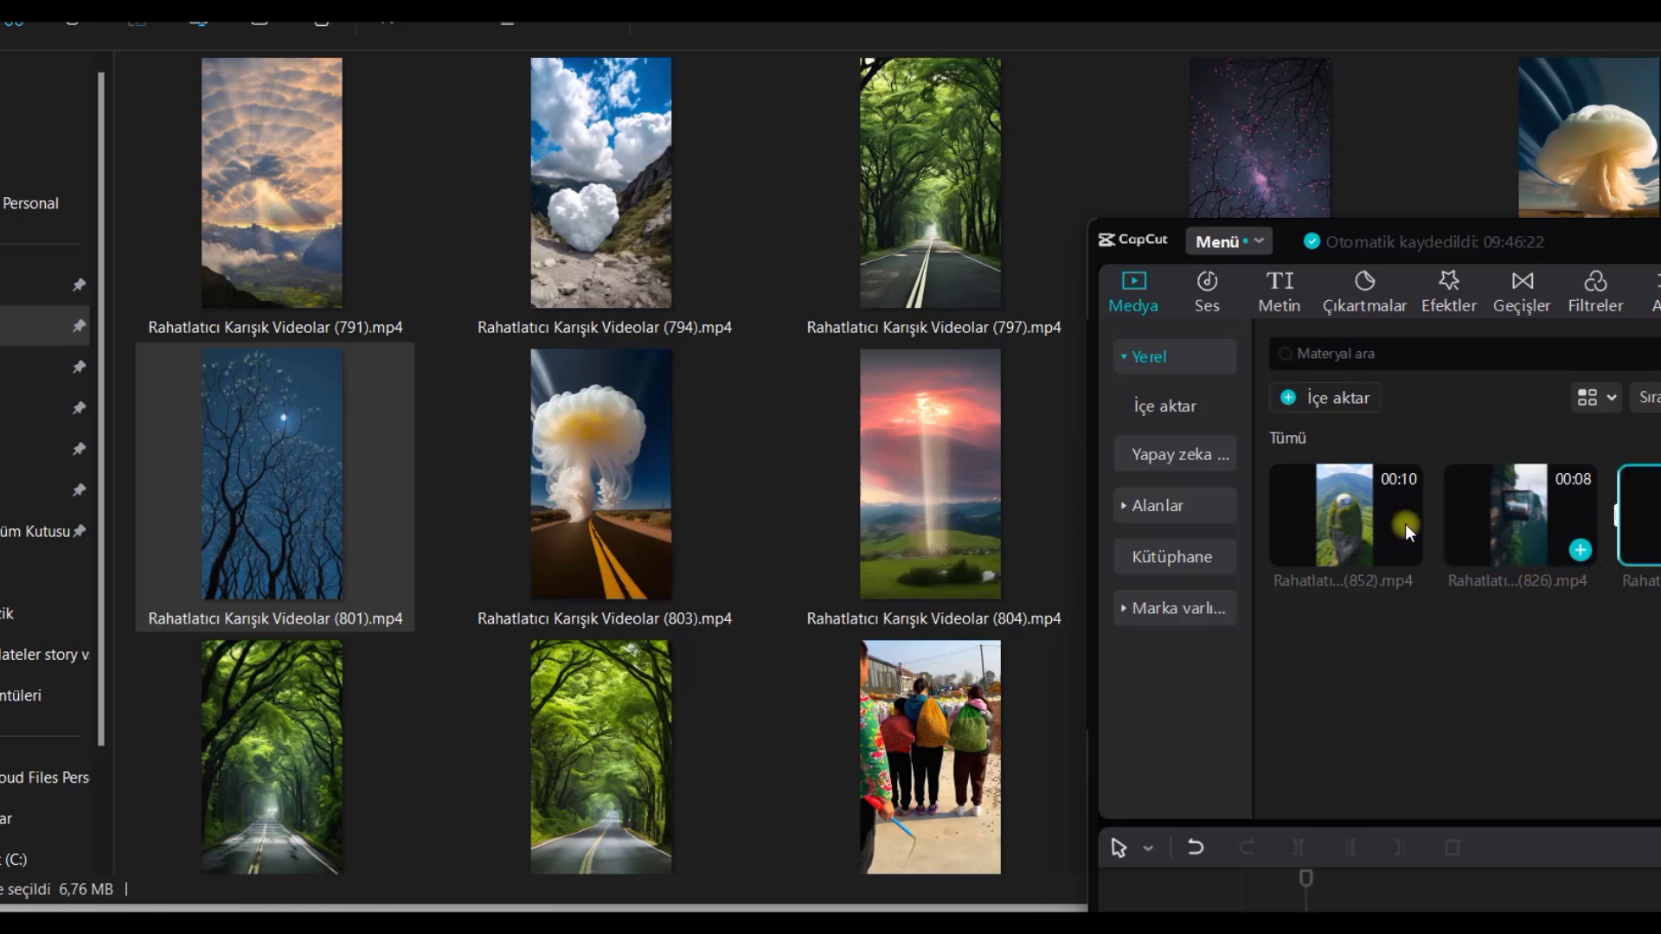
# Import Rahatlatıcı Karışık Videolar (746) and (677) from the folder into the project media.
pyautogui.scroll(2, 794, 514)
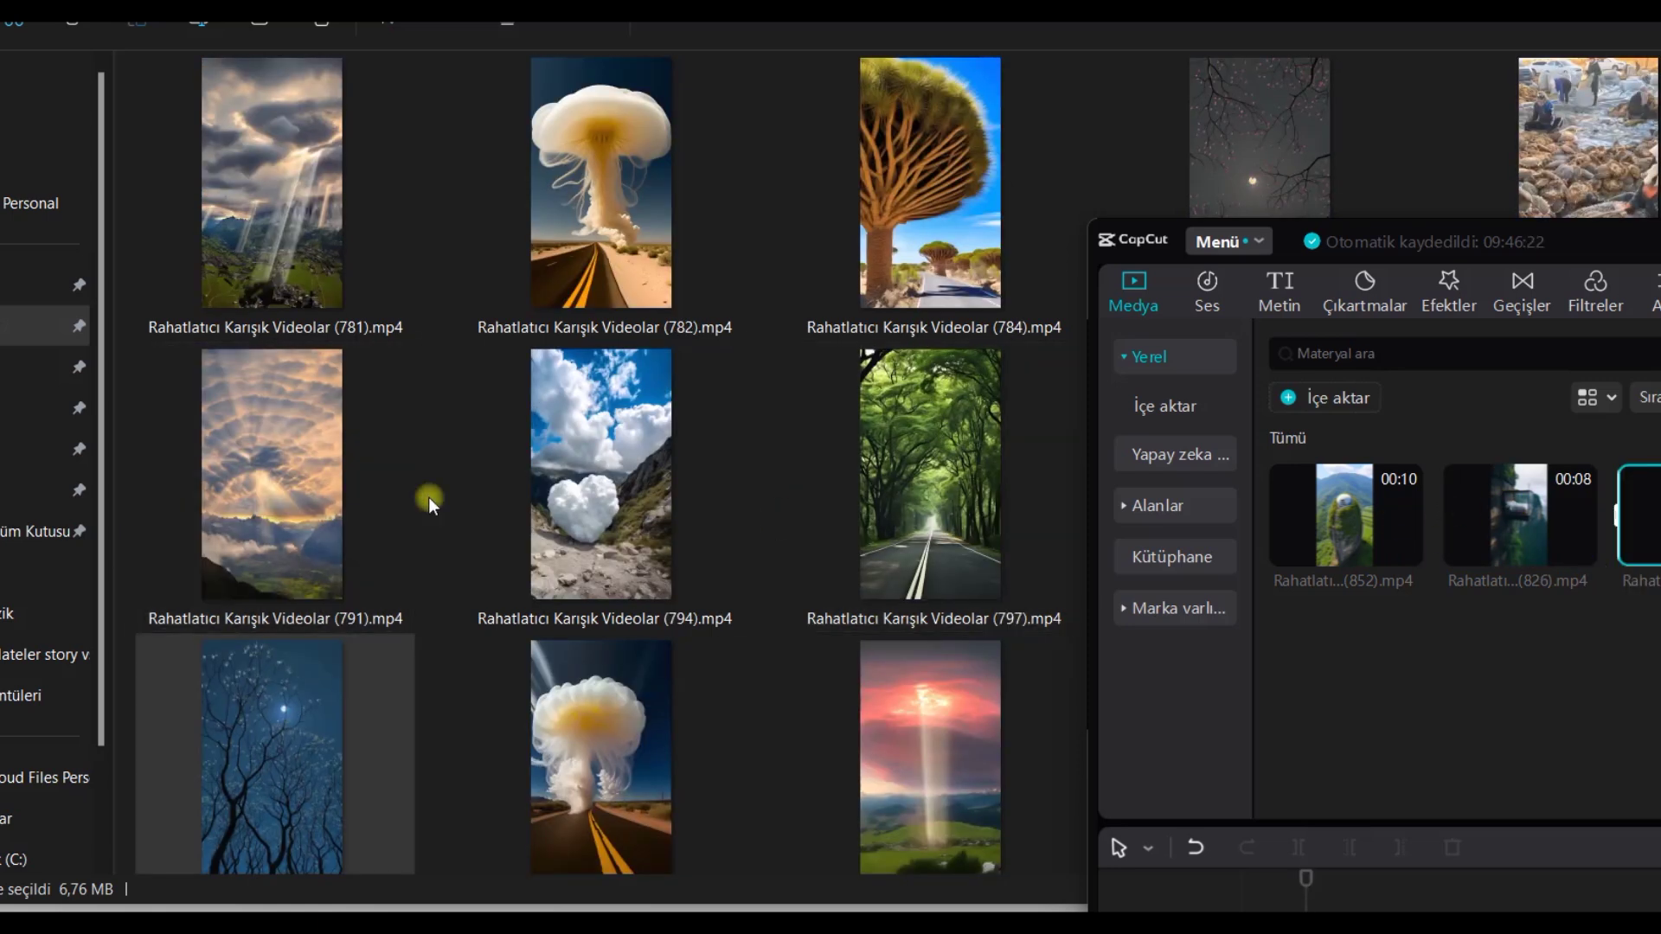
pyautogui.scroll(10, 428, 496)
pyautogui.moveTo(266, 506); pyautogui.dragTo(1389, 706)
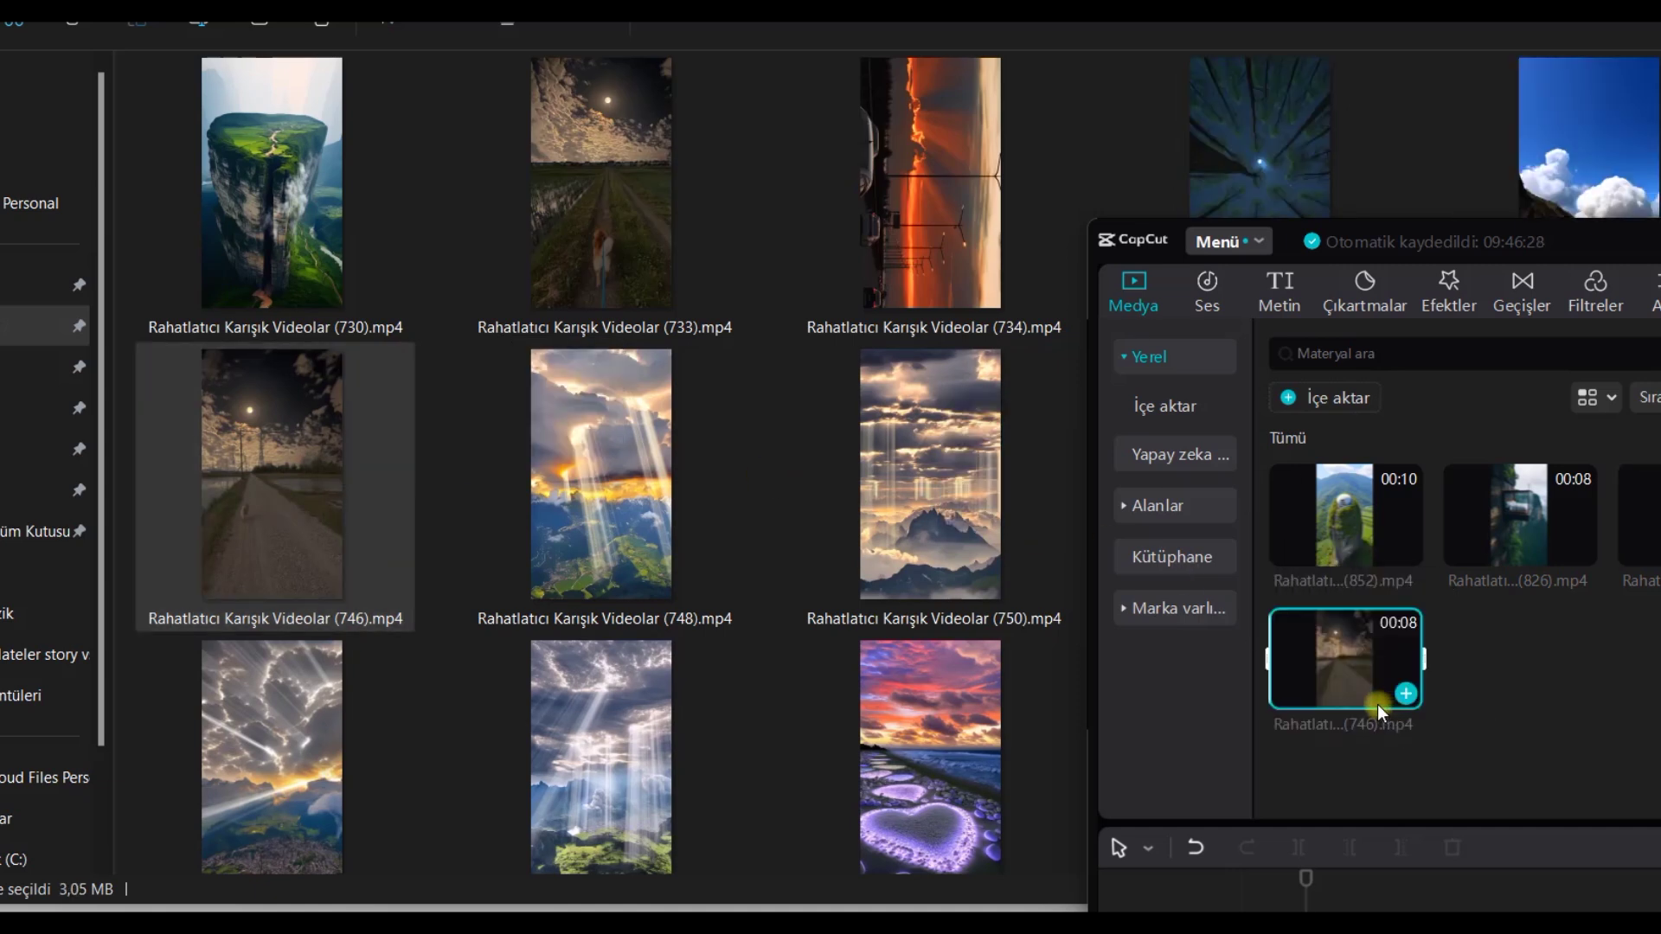
pyautogui.scroll(2, 659, 398)
pyautogui.scroll(2, 659, 398)
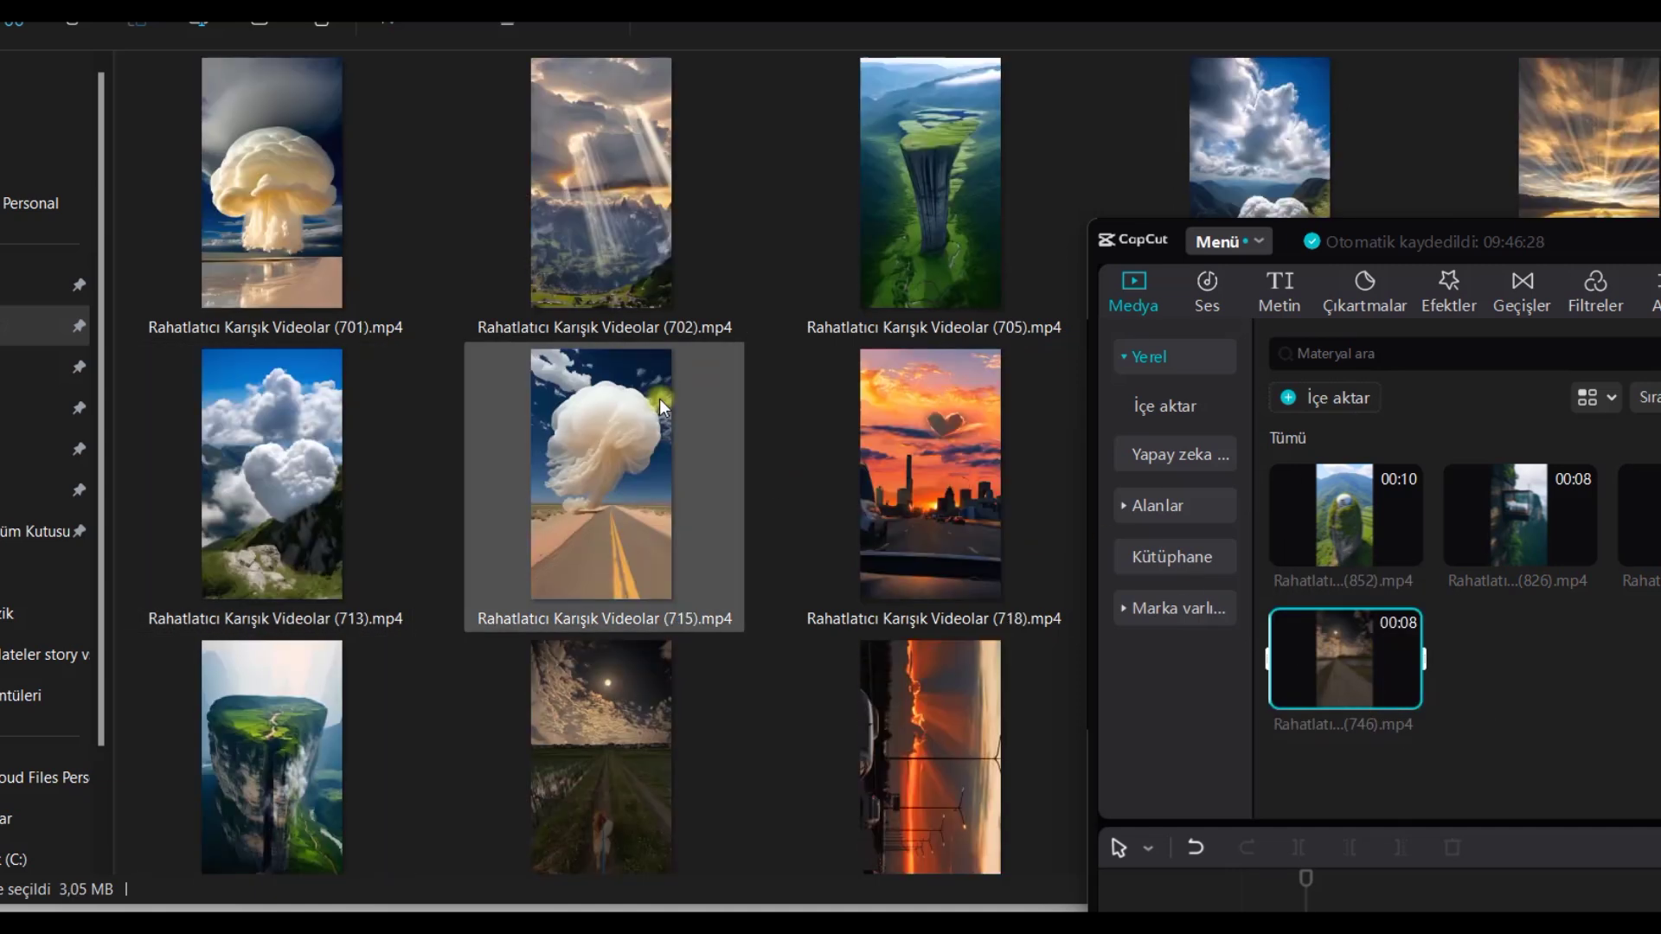
pyautogui.scroll(4, 664, 398)
pyautogui.moveTo(213, 180); pyautogui.dragTo(1537, 691)
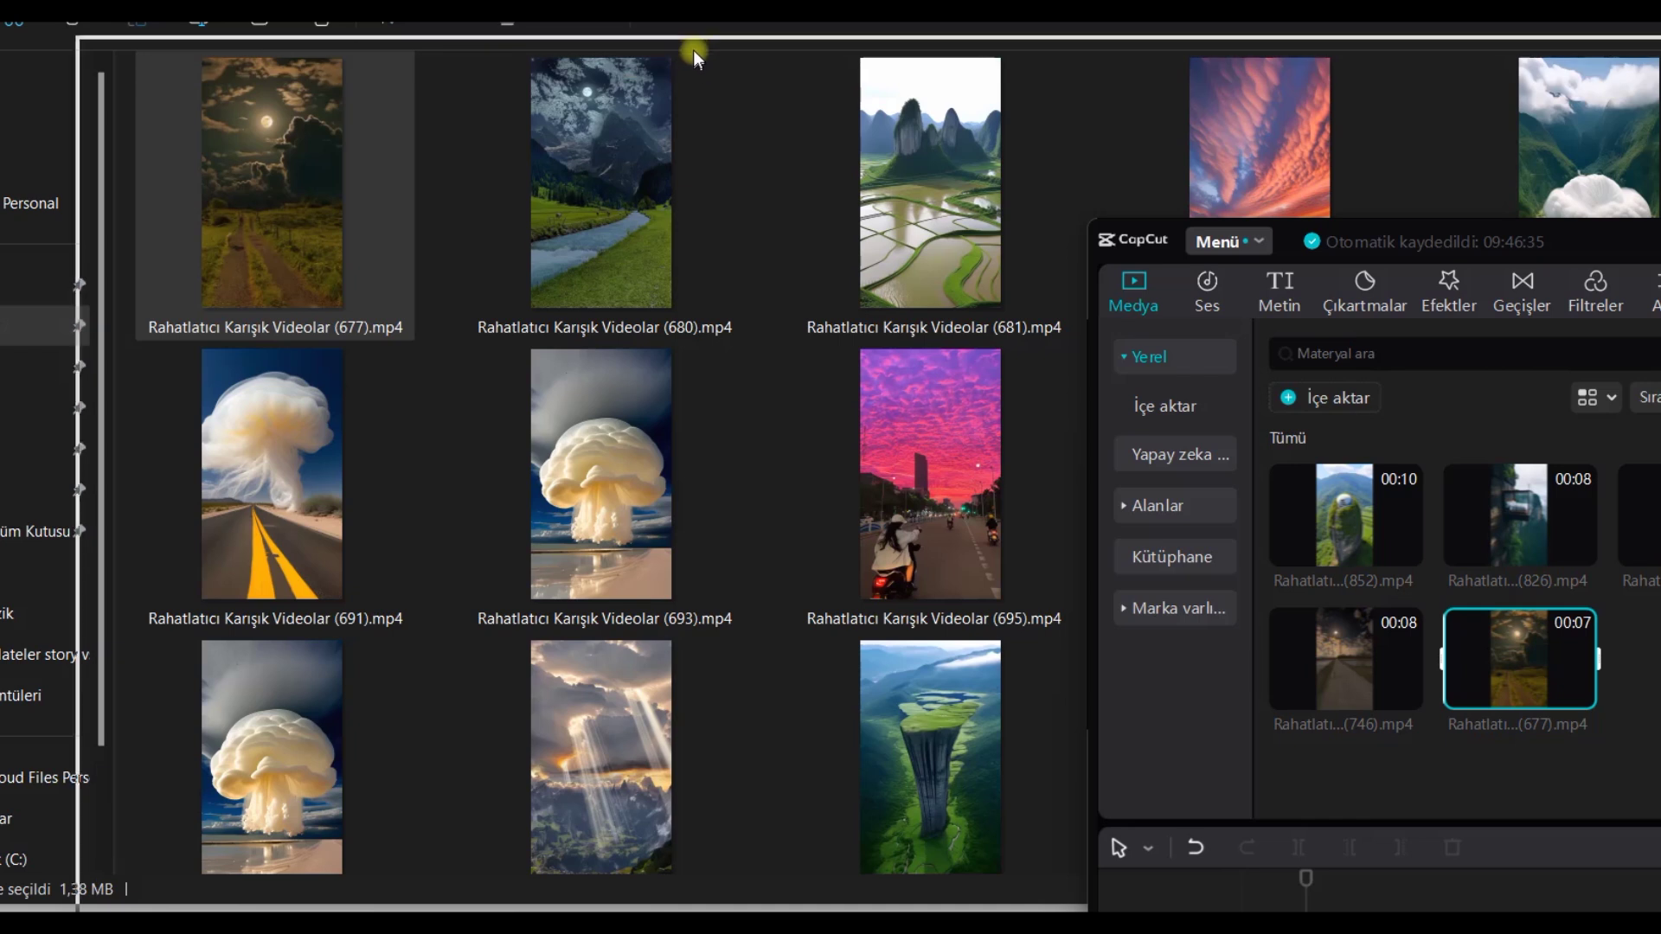
# Bring the whole editor window into view and add the (677) video to the timeline.
pyautogui.click(658, 26)
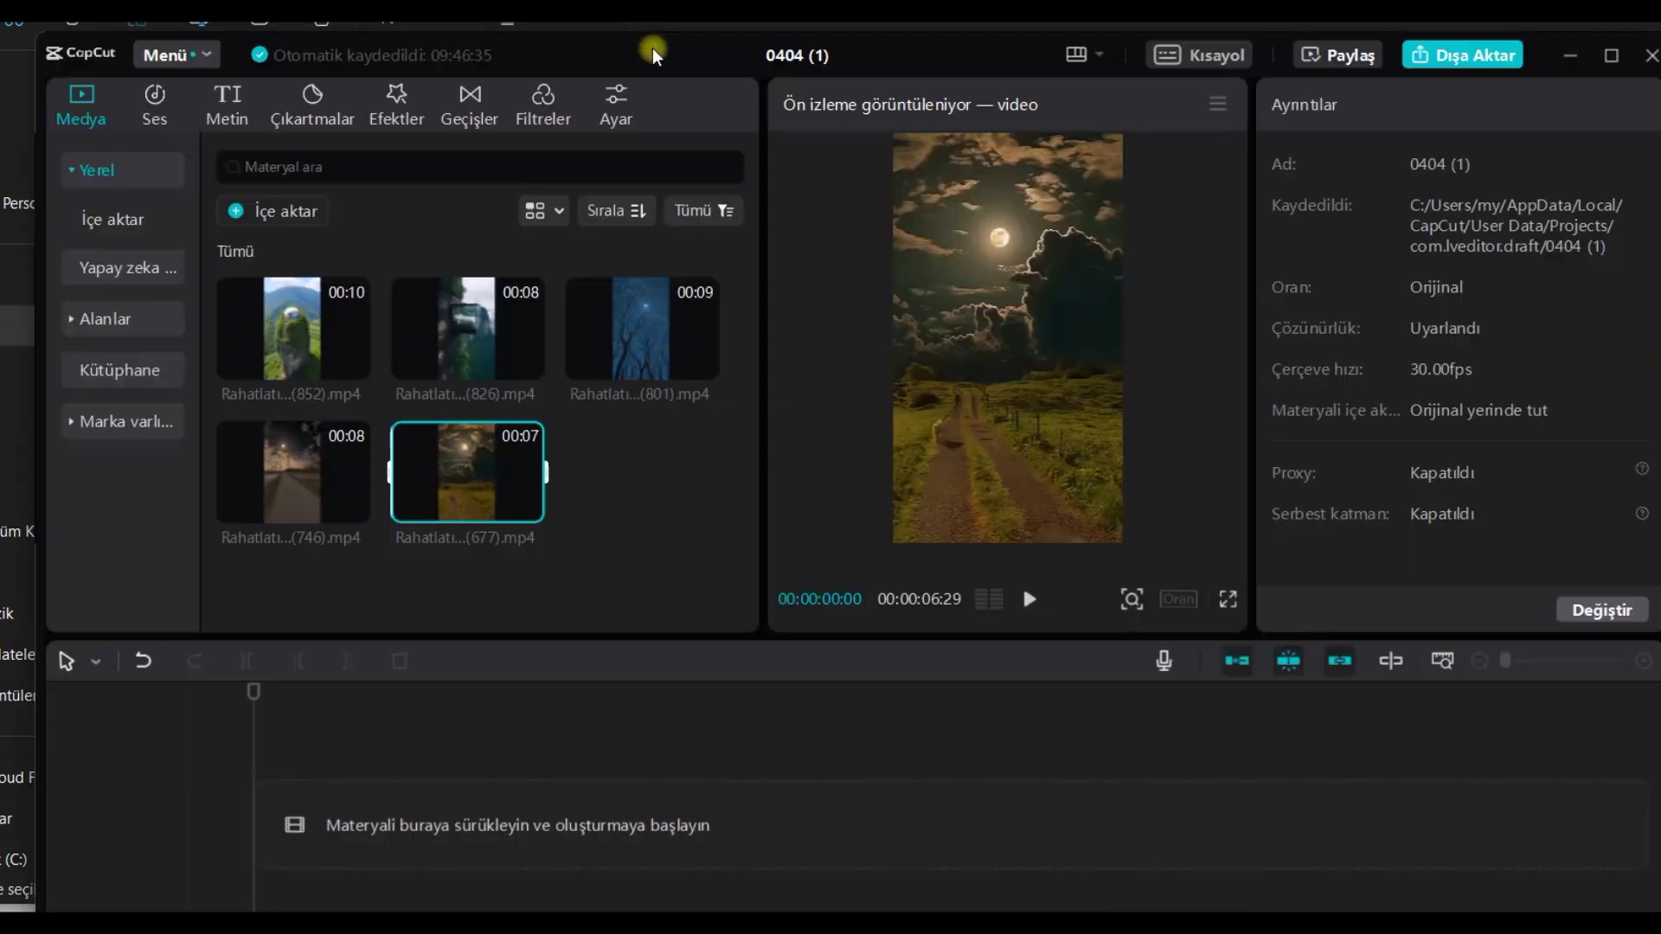
pyautogui.click(528, 509)
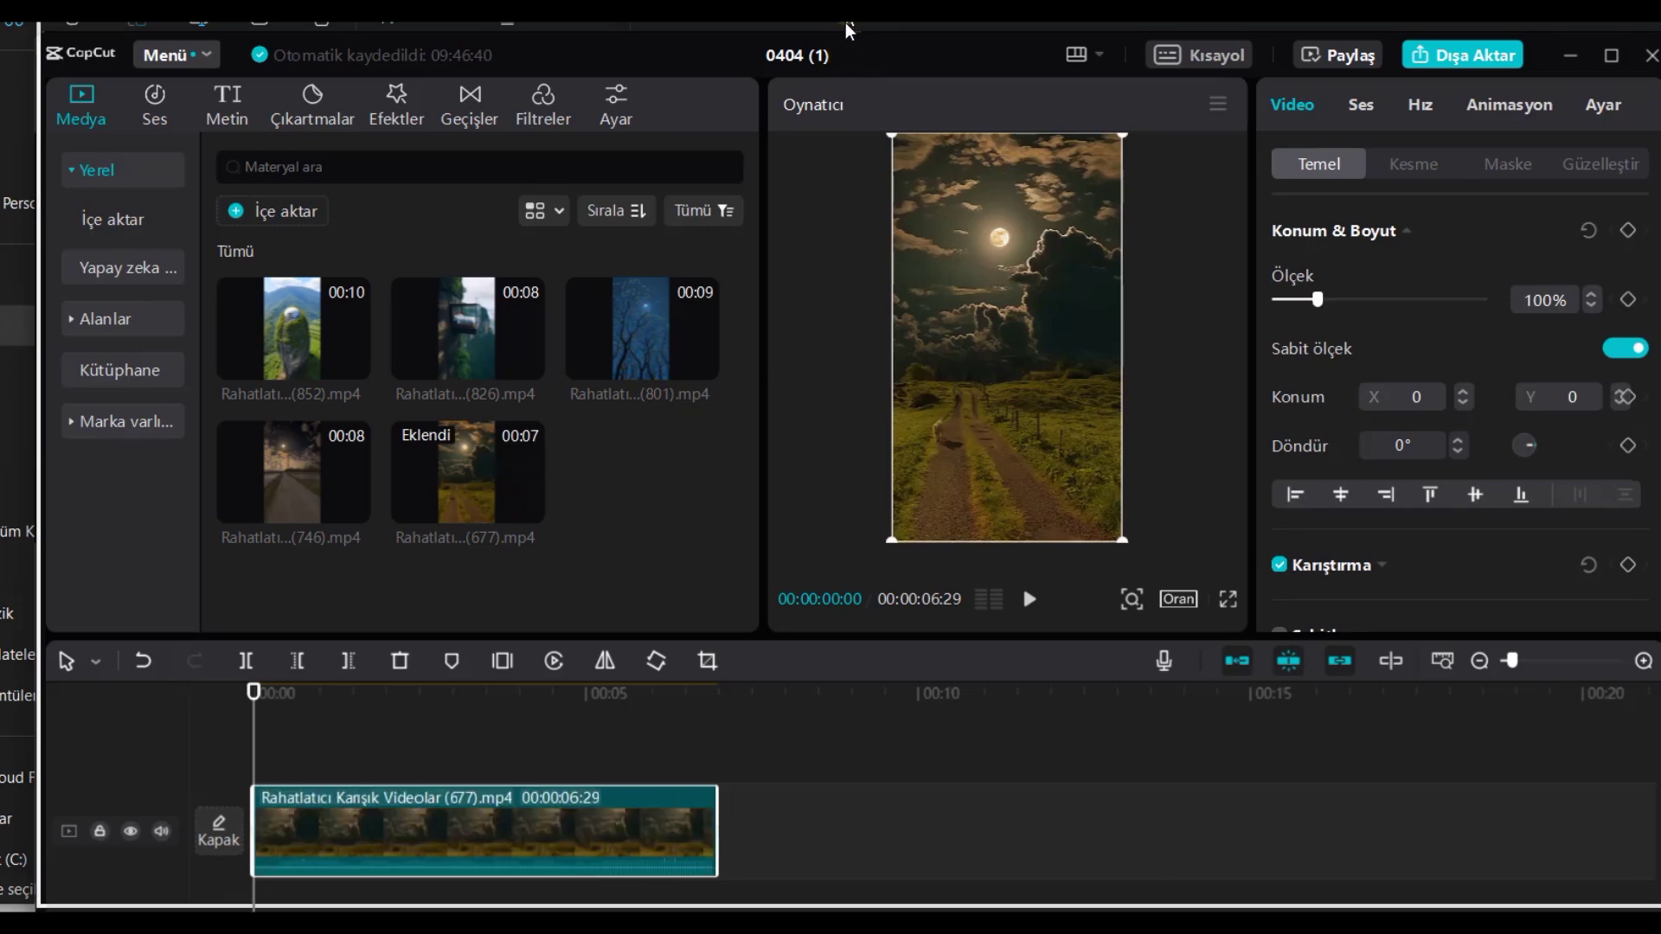
pyautogui.moveTo(848, 31); pyautogui.dragTo(850, 0)
pyautogui.click(481, 702)
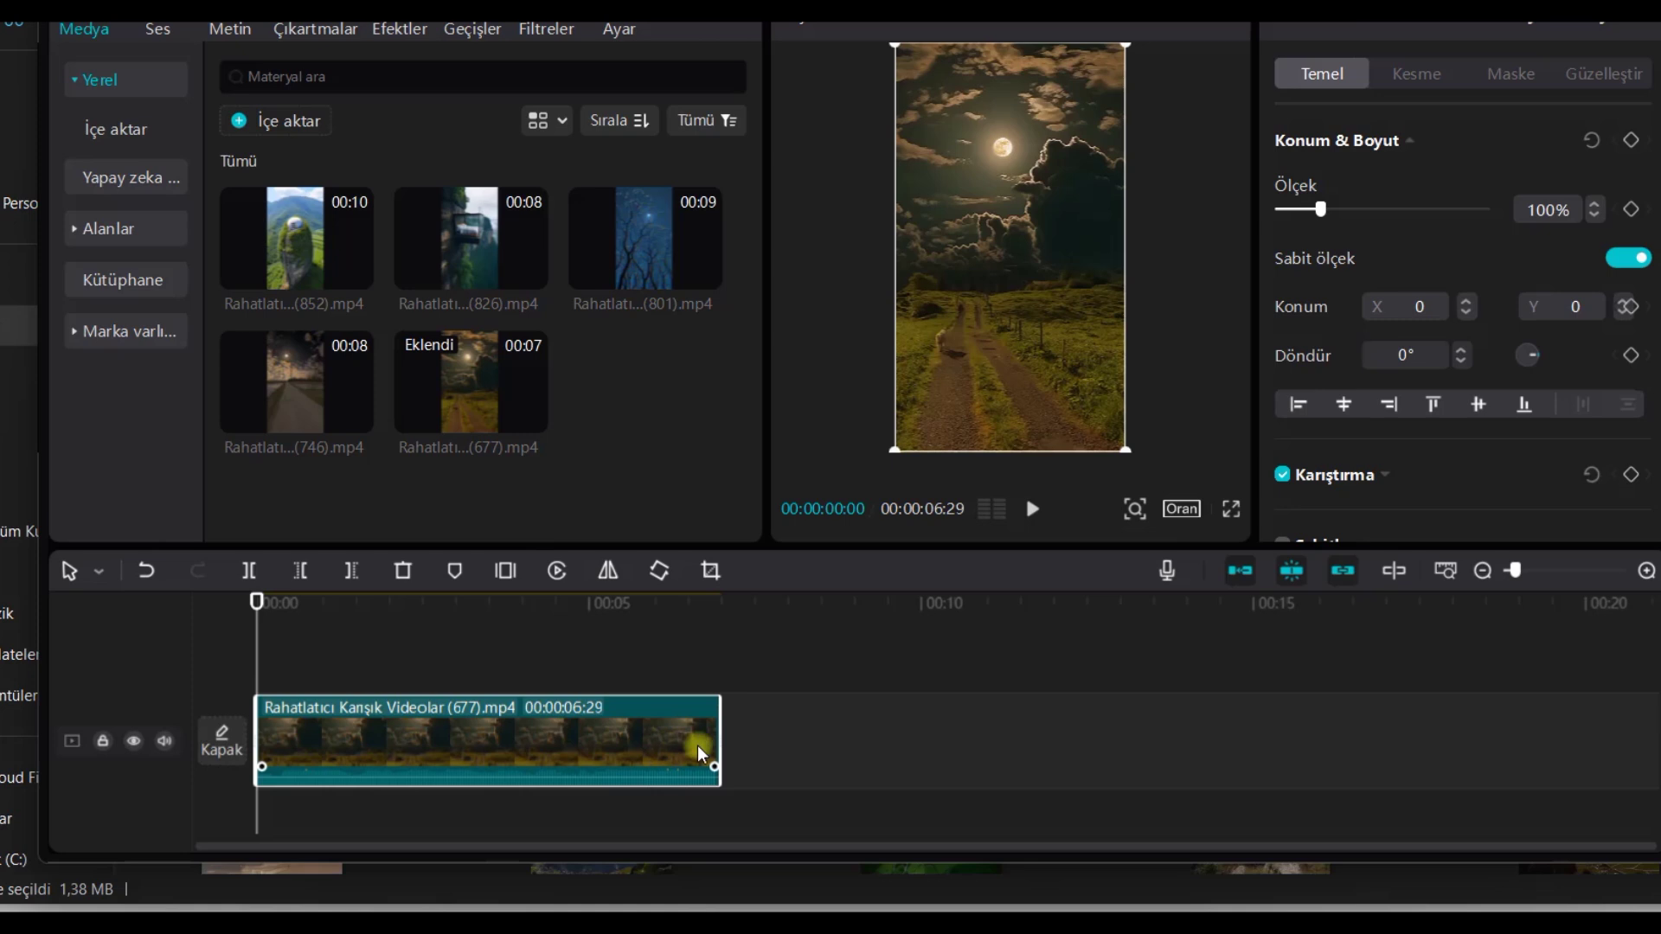
pyautogui.click(797, 714)
# Add the (852), (826), (801) and (746) videos to the timeline, each placed at the start.
pyautogui.click(357, 273)
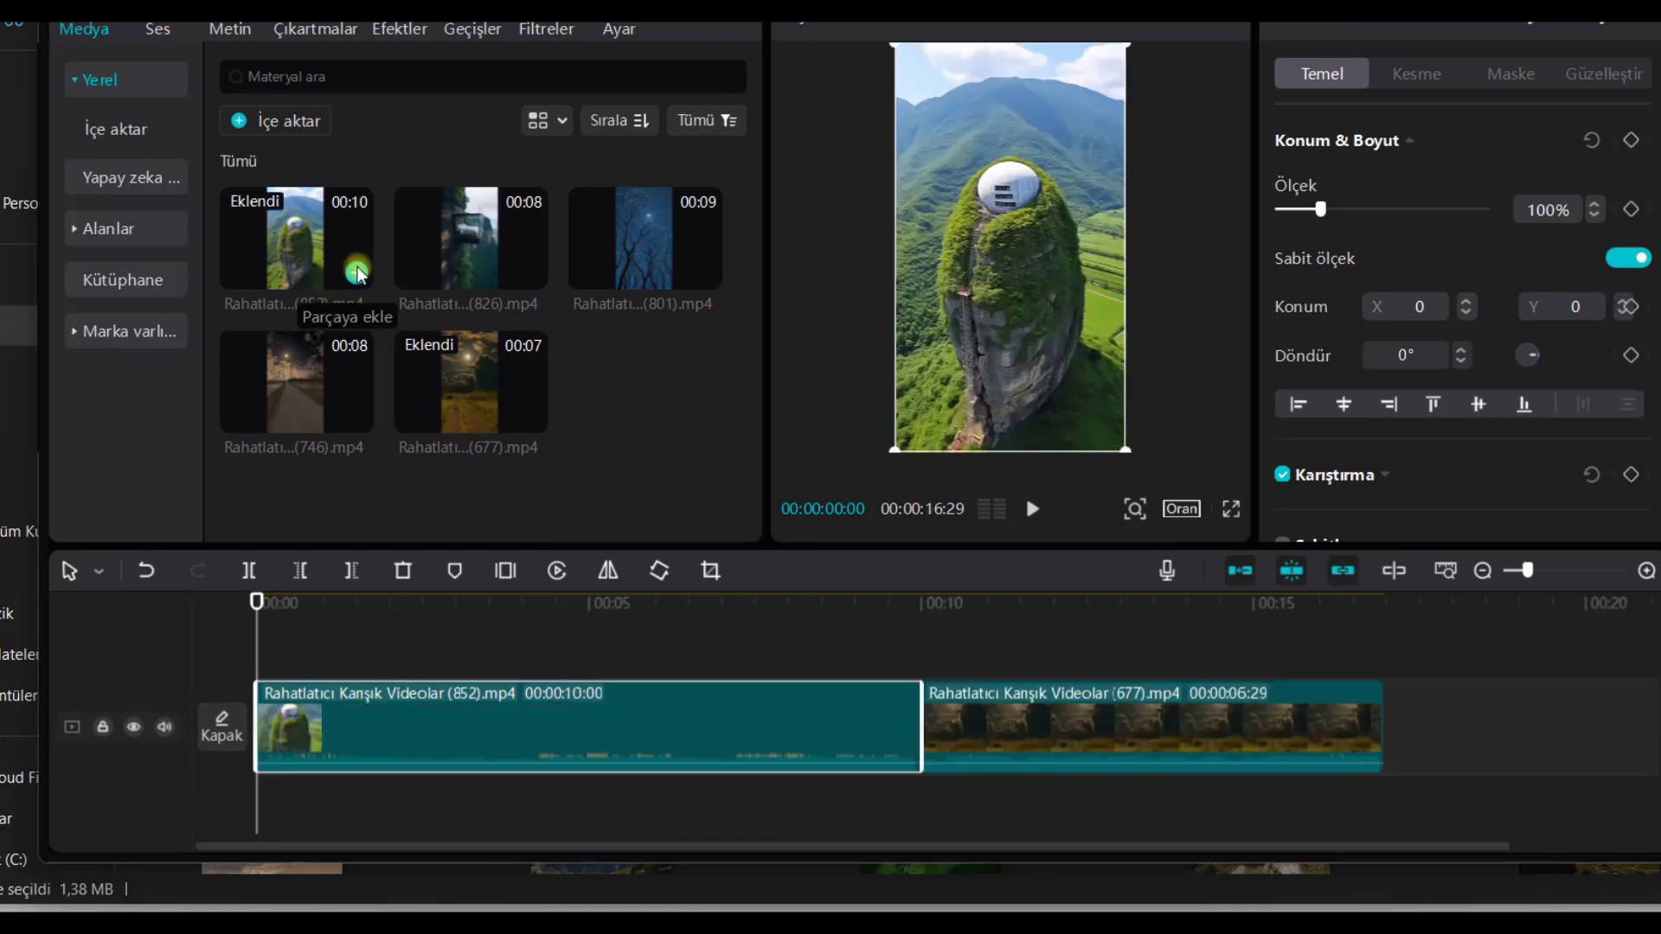
pyautogui.click(532, 273)
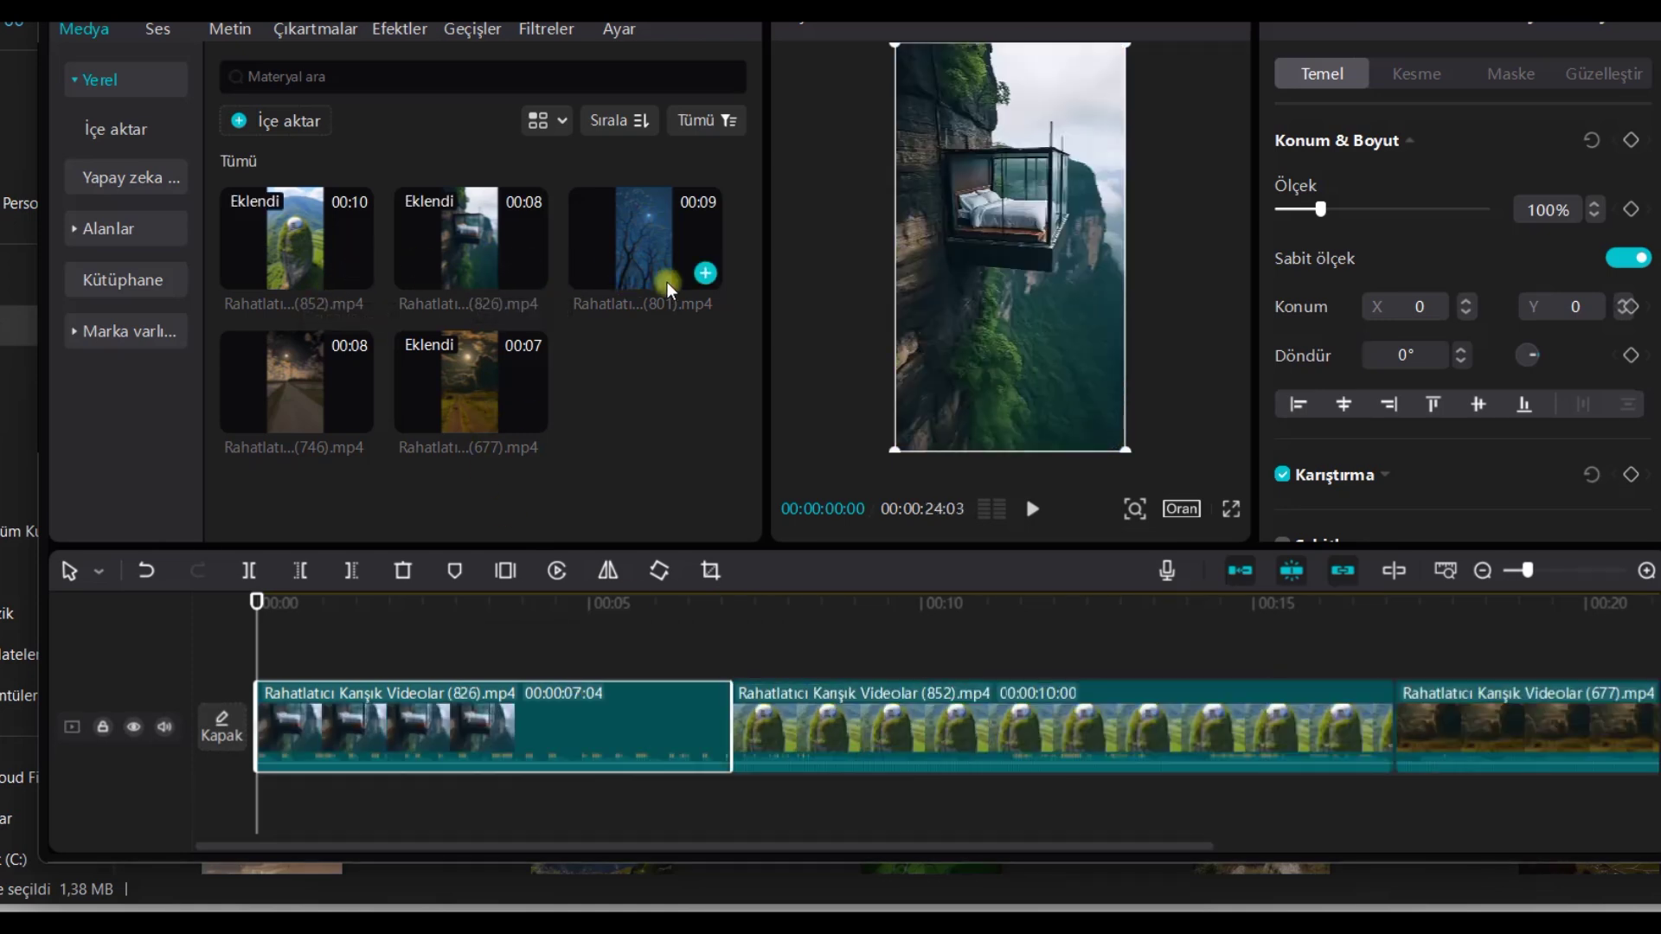
pyautogui.click(706, 273)
pyautogui.moveTo(875, 846); pyautogui.dragTo(1333, 840)
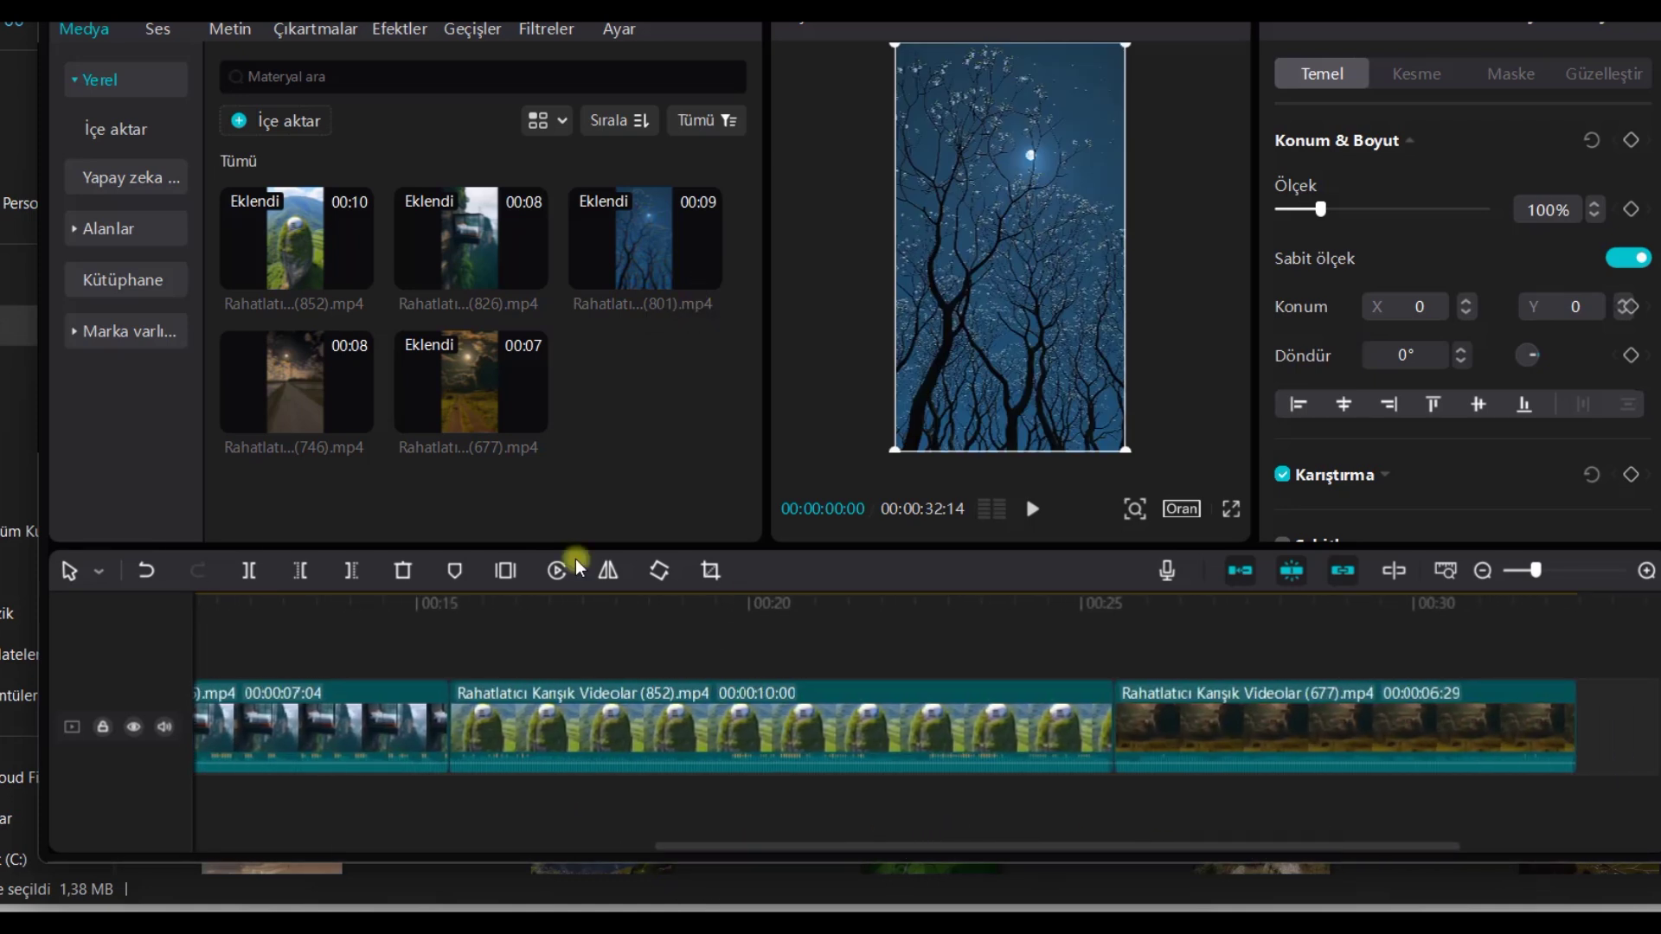
pyautogui.click(357, 419)
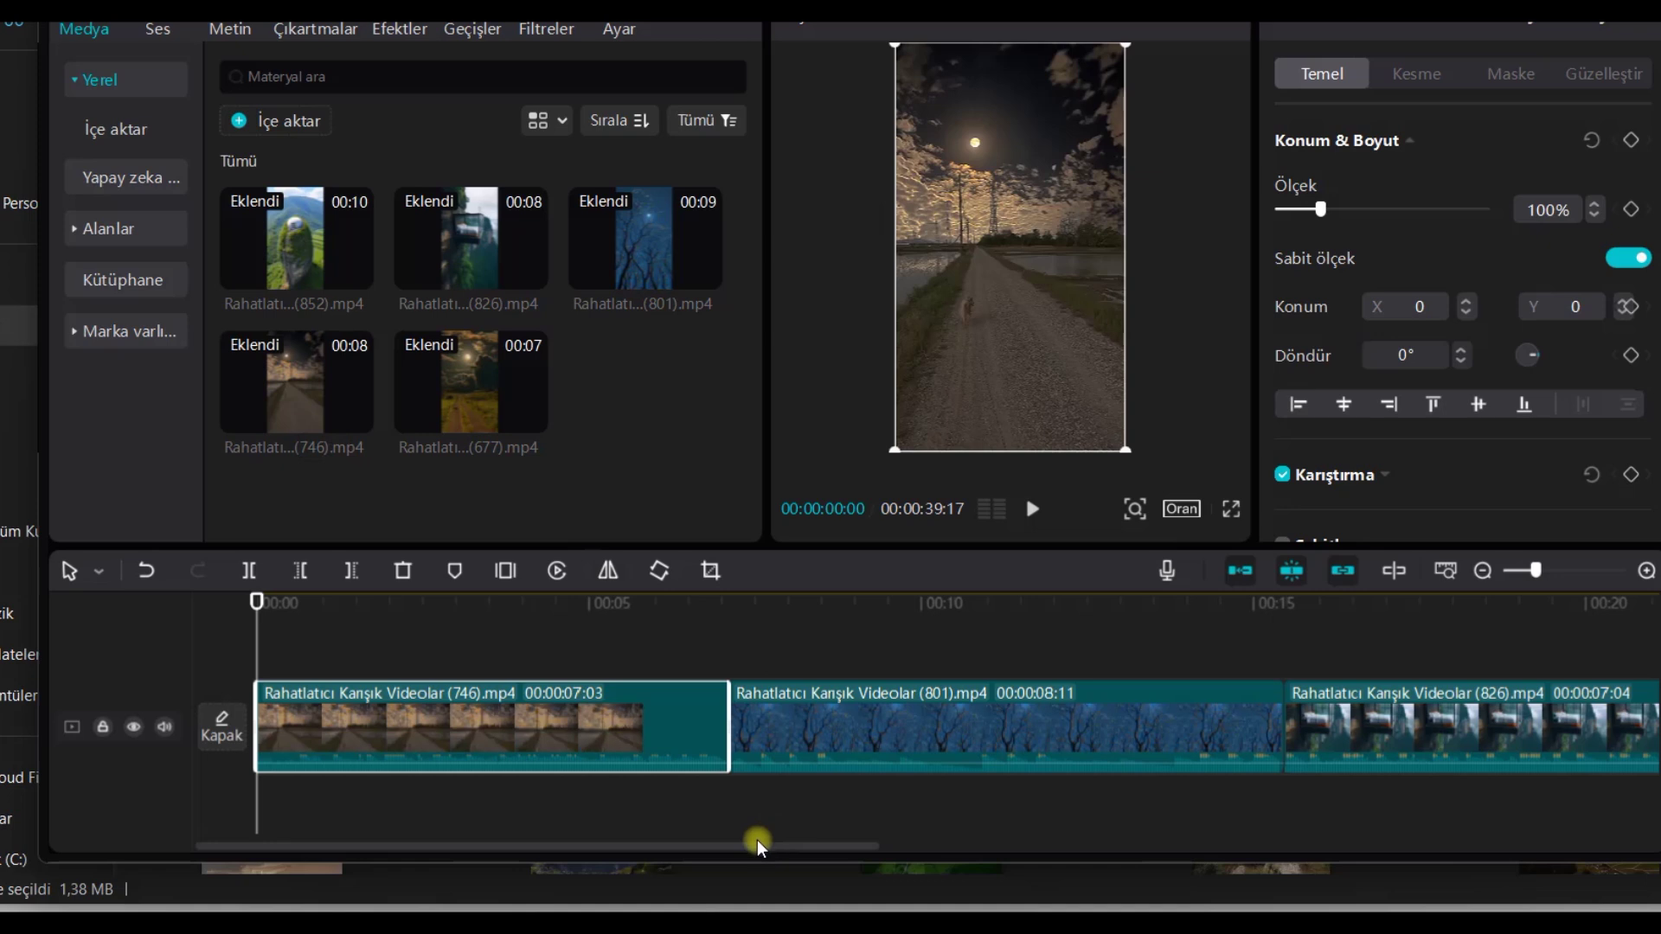
# Extract the audio from all video clips on the timeline.
pyautogui.hotkey('ctrl', 'a')
pyautogui.rightClick(677, 758)
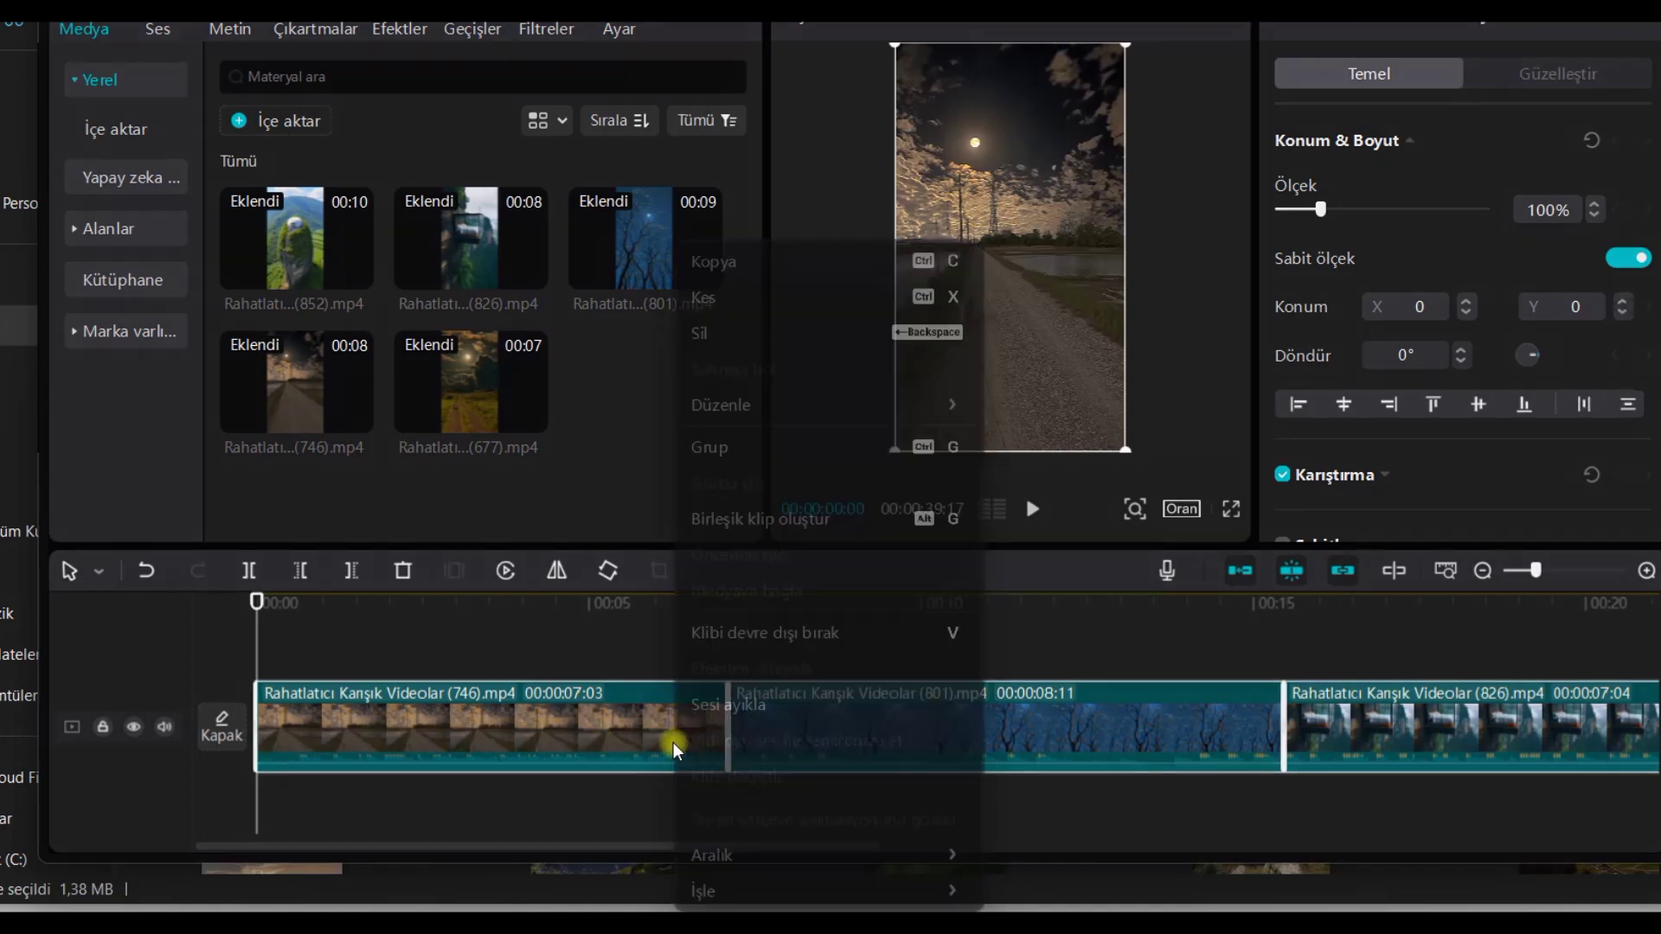
pyautogui.click(730, 709)
# Select all five extracted audio clips on the timeline and delete them.
pyautogui.click(657, 774)
pyautogui.keyDown('ctrl'); pyautogui.click(1133, 759); pyautogui.keyUp('ctrl')
pyautogui.keyDown('ctrl'); pyautogui.click(1357, 739); pyautogui.keyUp('ctrl')
pyautogui.moveTo(879, 843); pyautogui.dragTo(1248, 848)
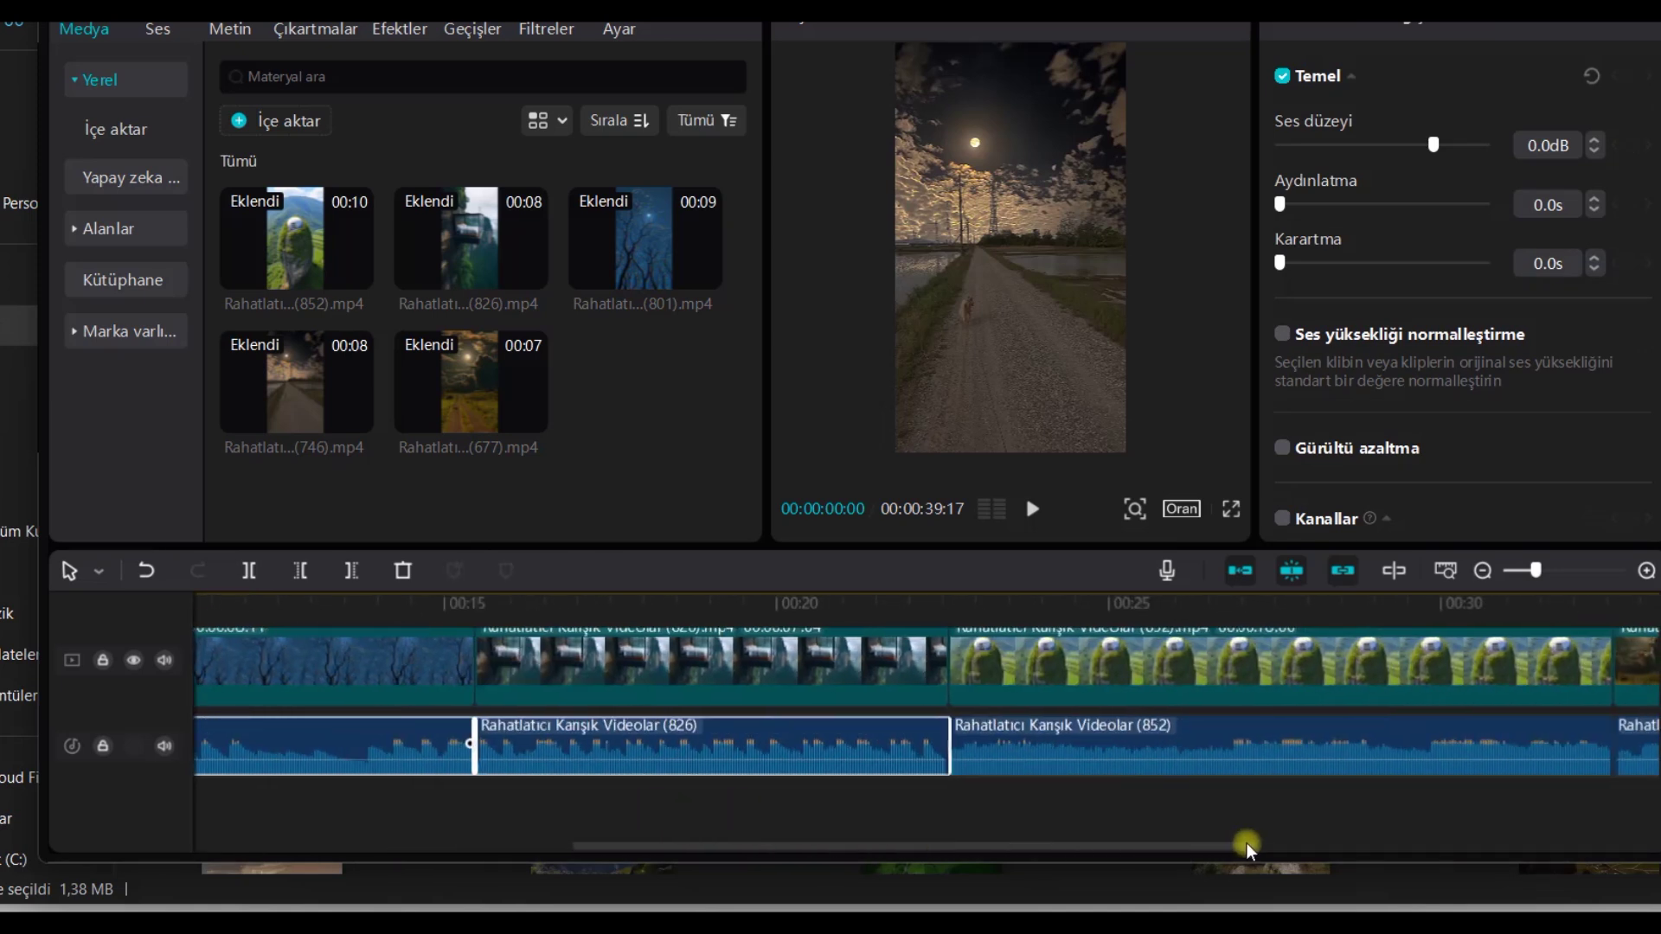
pyautogui.keyDown('ctrl'); pyautogui.click(1237, 751); pyautogui.keyUp('ctrl')
pyautogui.moveTo(1142, 848); pyautogui.dragTo(1609, 844)
pyautogui.keyDown('ctrl'); pyautogui.click(1171, 755); pyautogui.keyUp('ctrl')
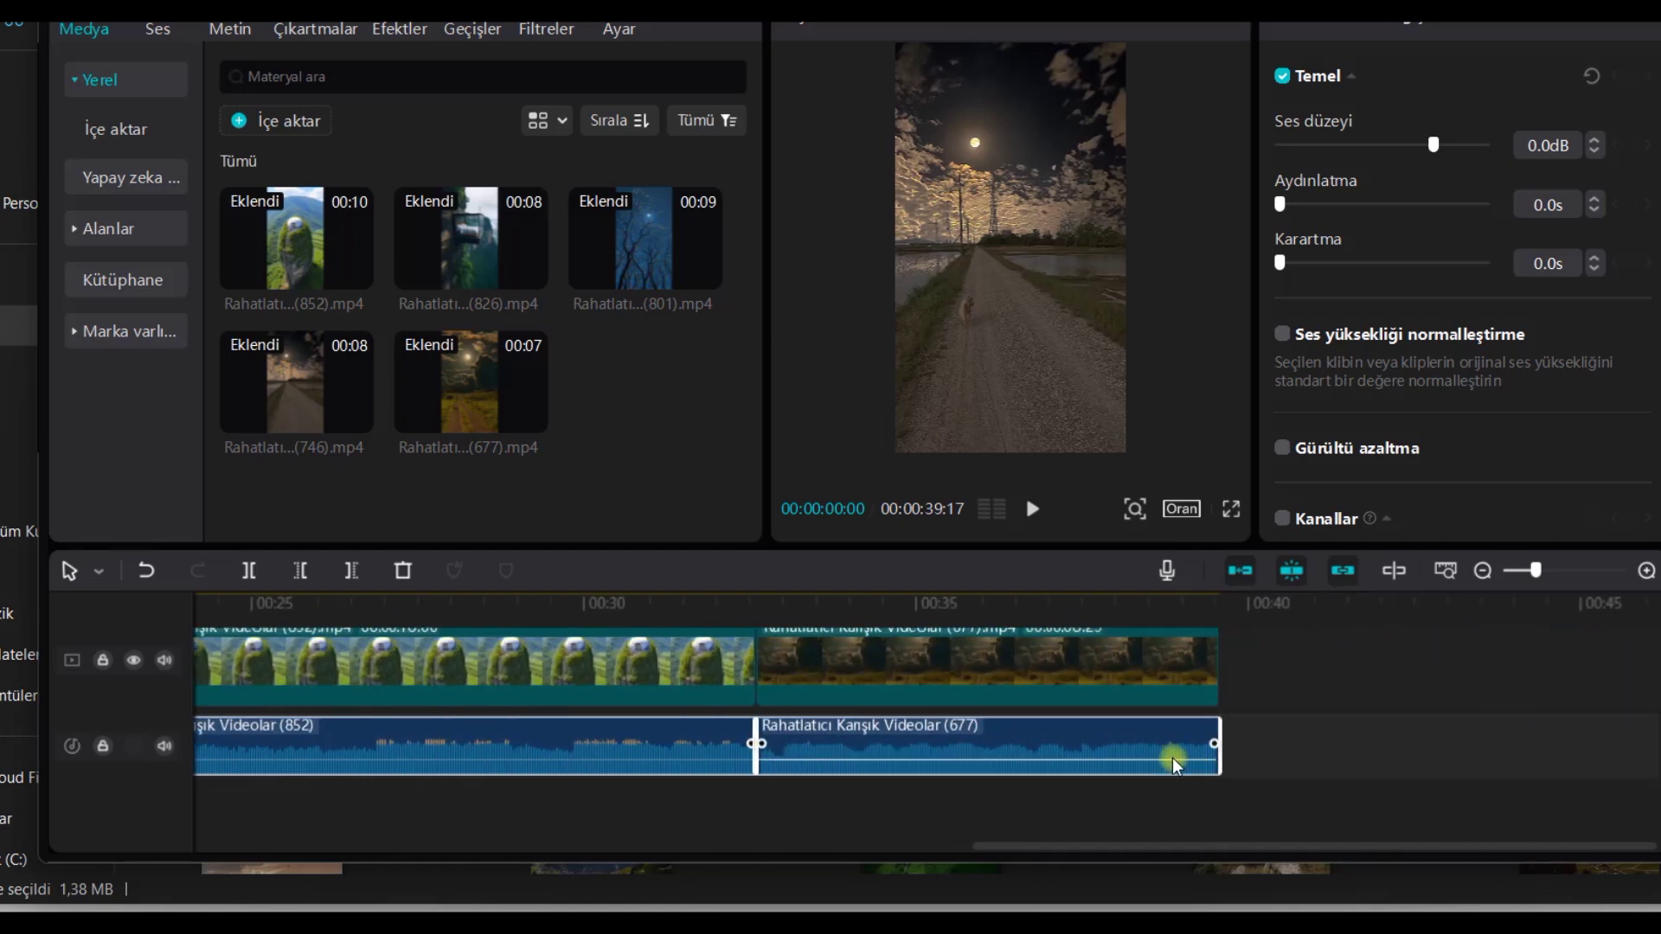
pyautogui.press('Delete')
pyautogui.moveTo(1212, 856); pyautogui.dragTo(390, 826)
# Import the two ElevenLabs MP3 files timestamped 06_44_59 and 06_44_39 from the parent folder into the project media.
pyautogui.hotkey('alt', 'Tab')
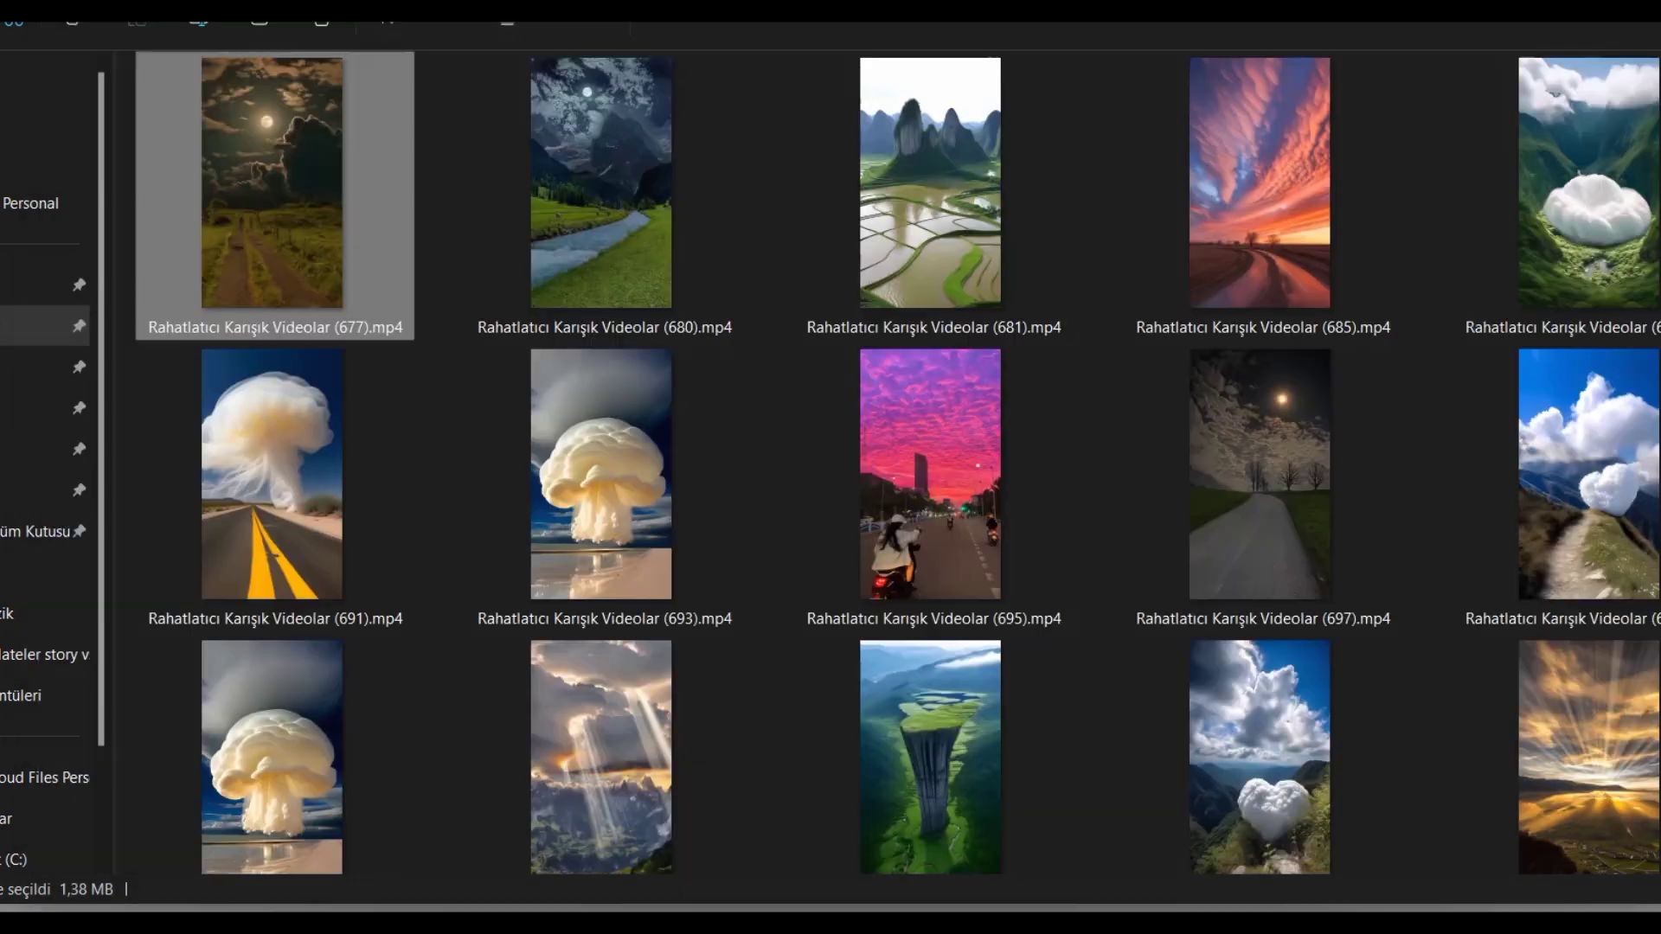
pyautogui.hotkey('alt', 'Left')
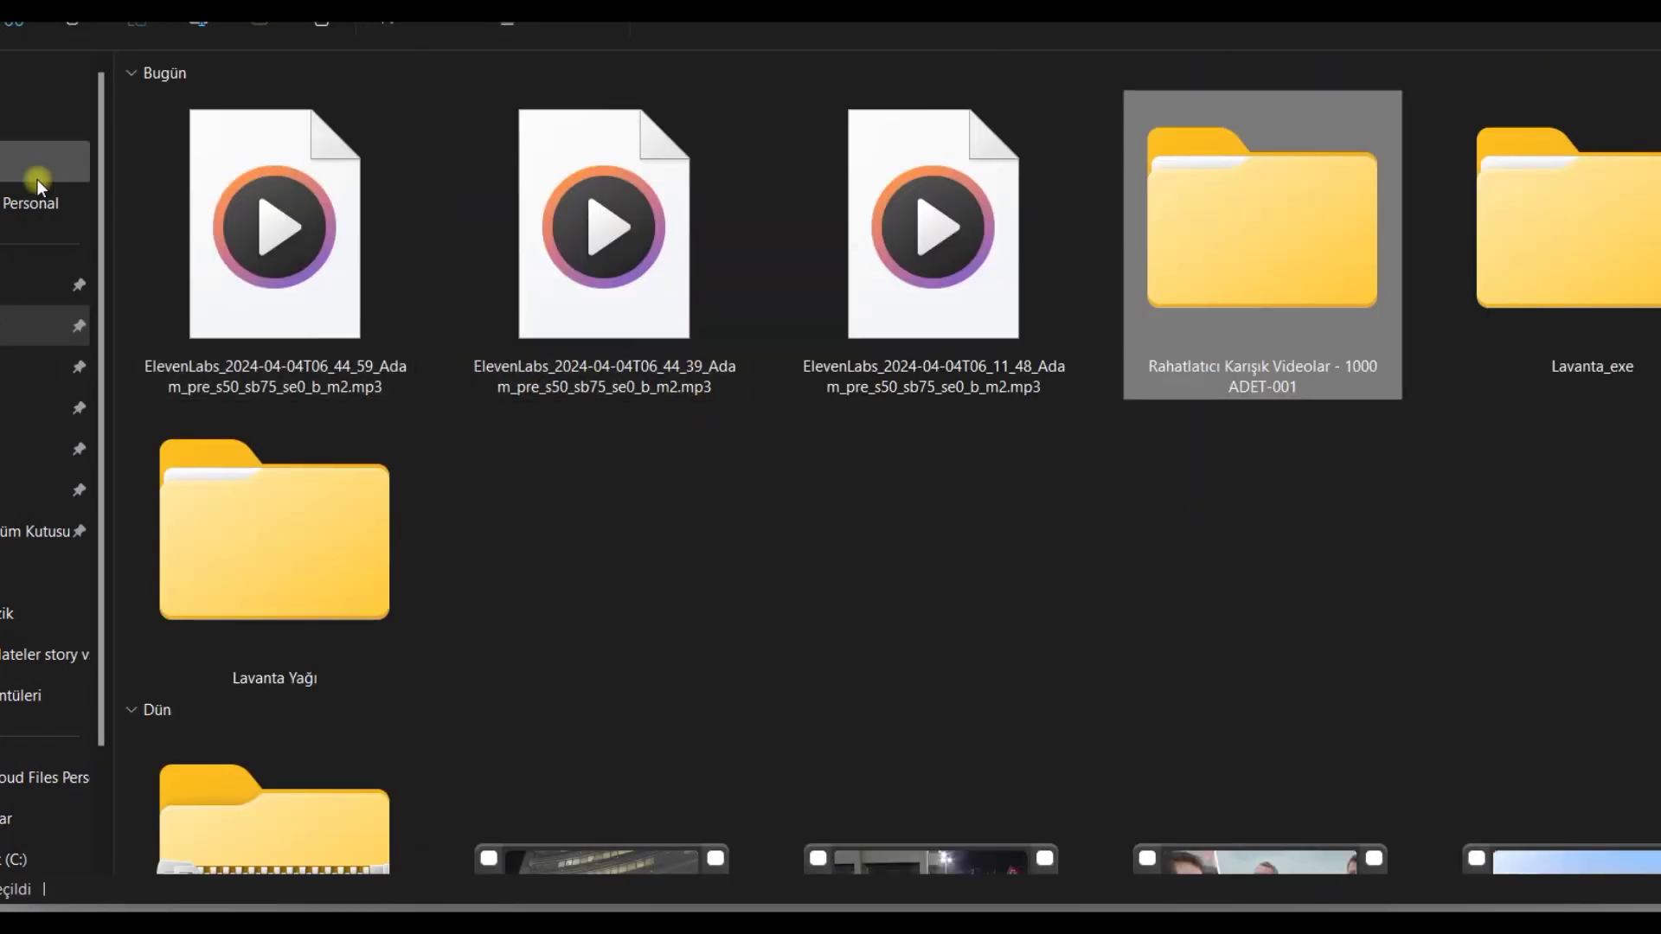
pyautogui.moveTo(122, 155); pyautogui.dragTo(616, 394)
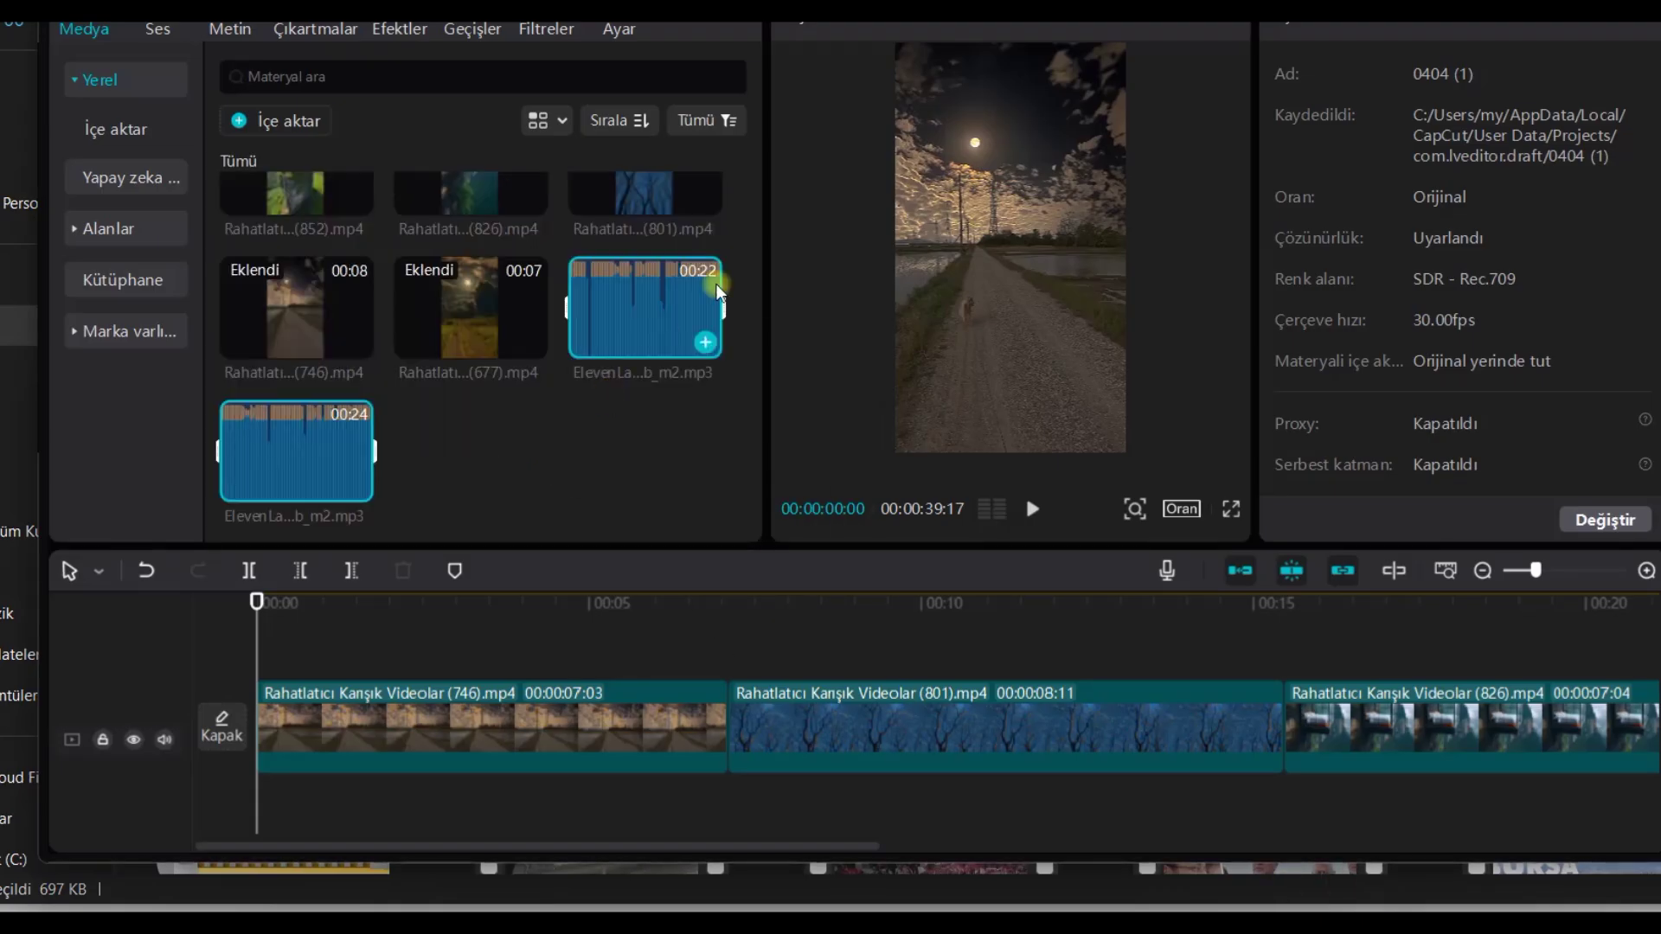
# Add both ElevenLabs MP3 files to the timeline beneath the videos and preview the first two seconds.
pyautogui.click(706, 348)
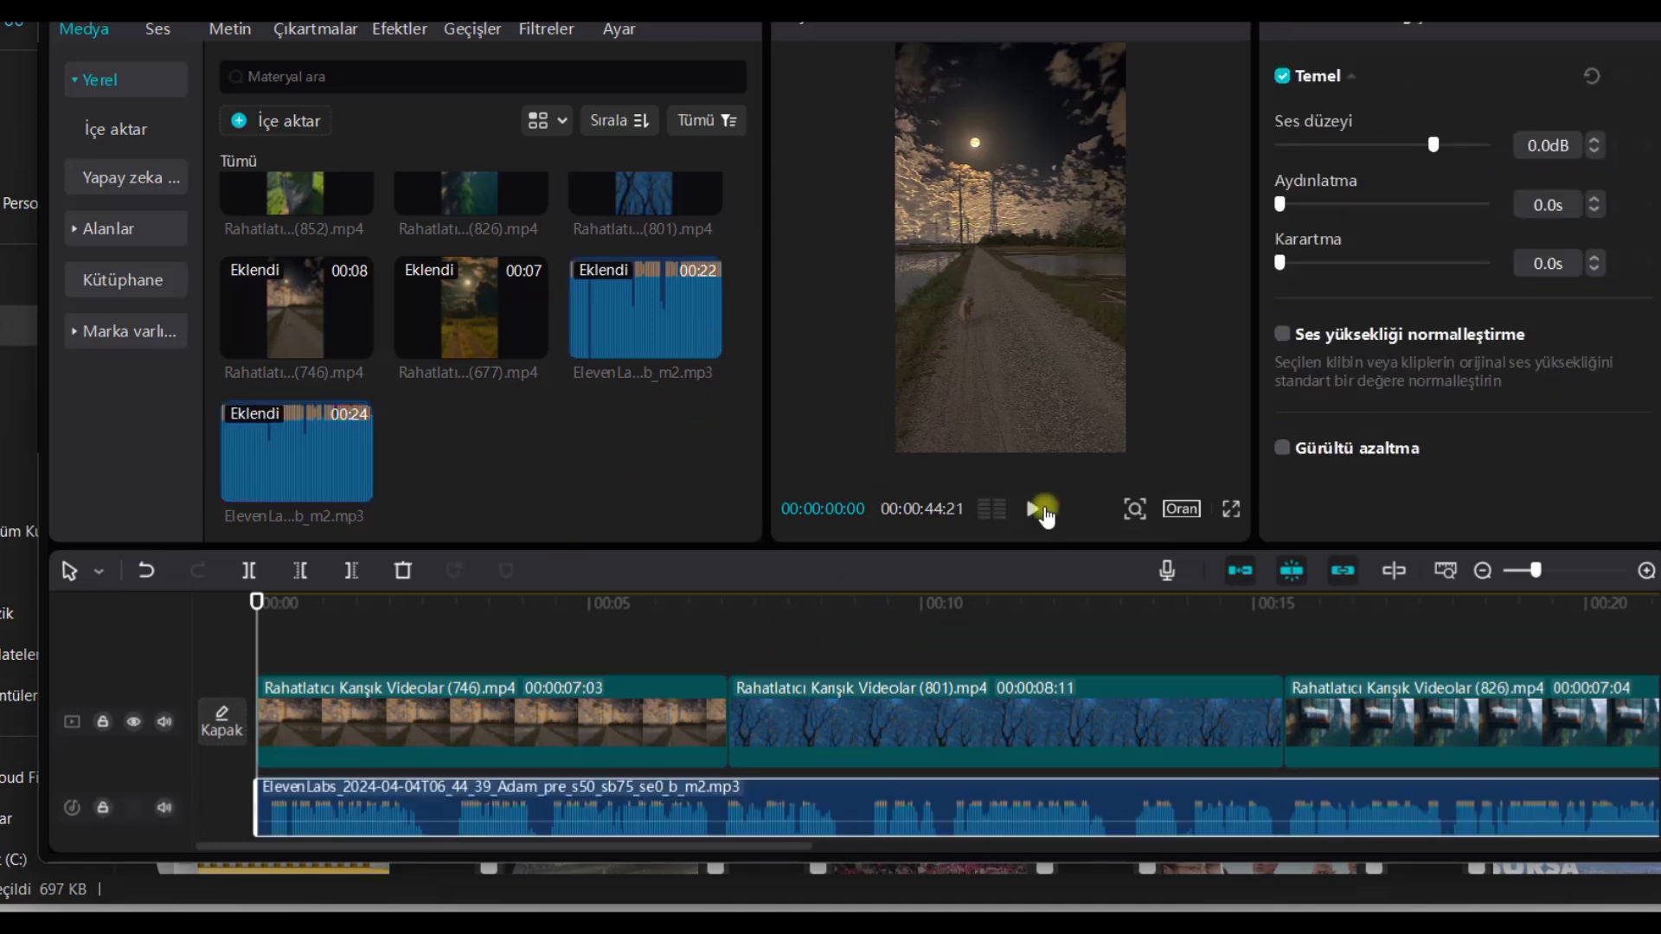
pyautogui.press('XF86AudioRaiseVolume')
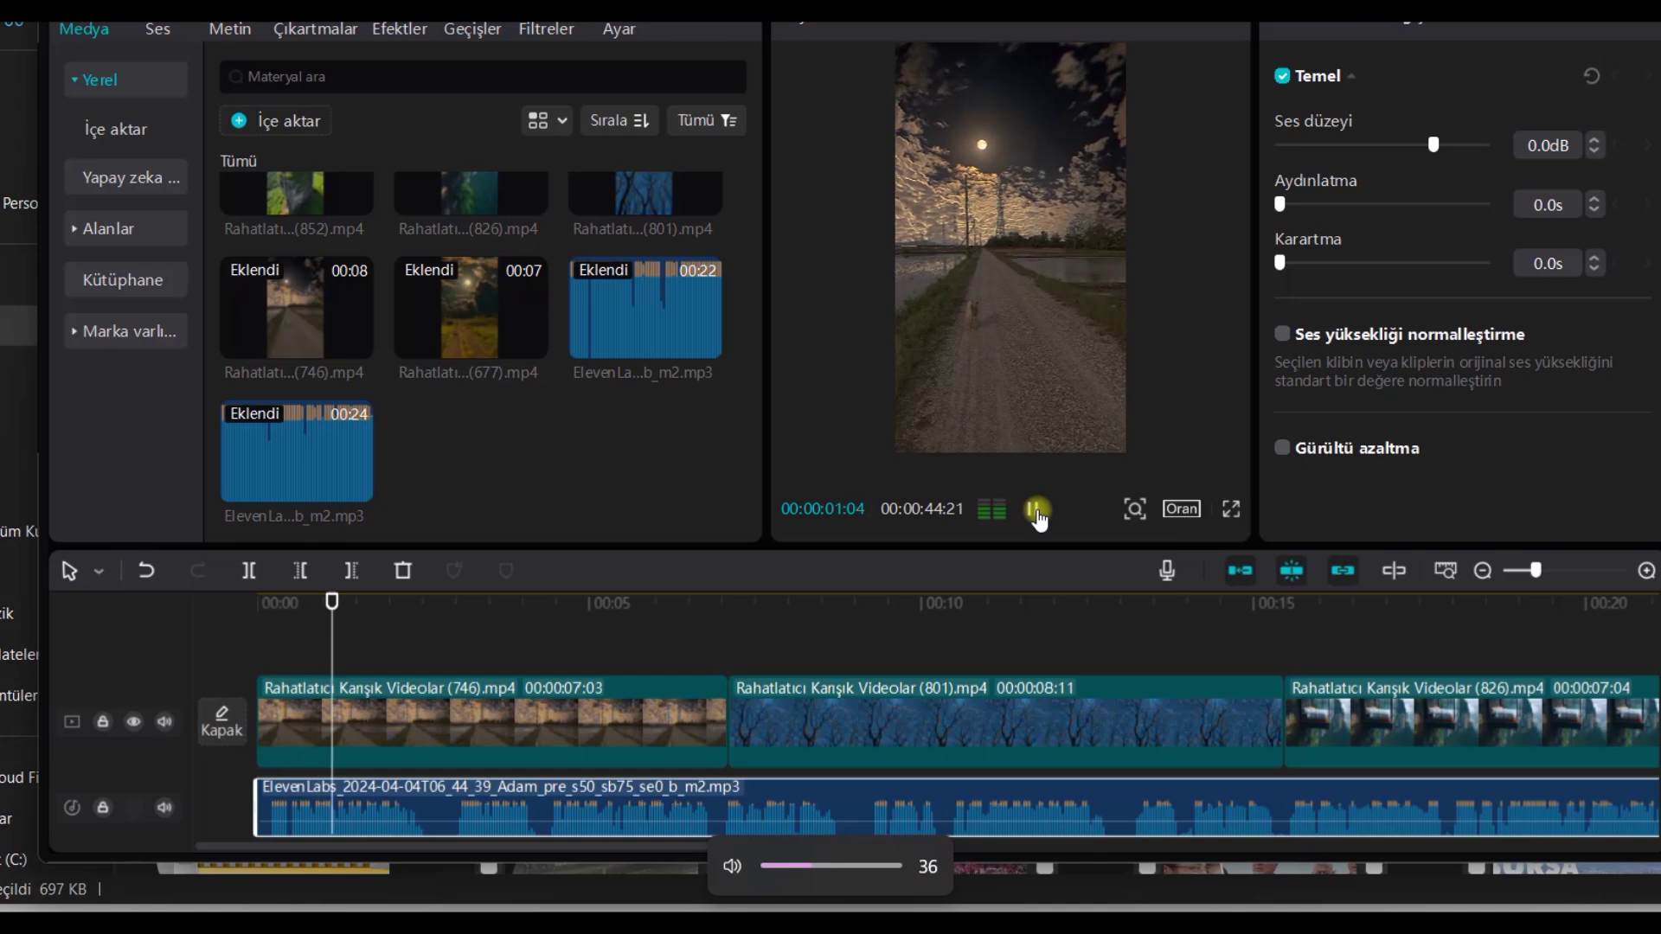
pyautogui.click(1036, 509)
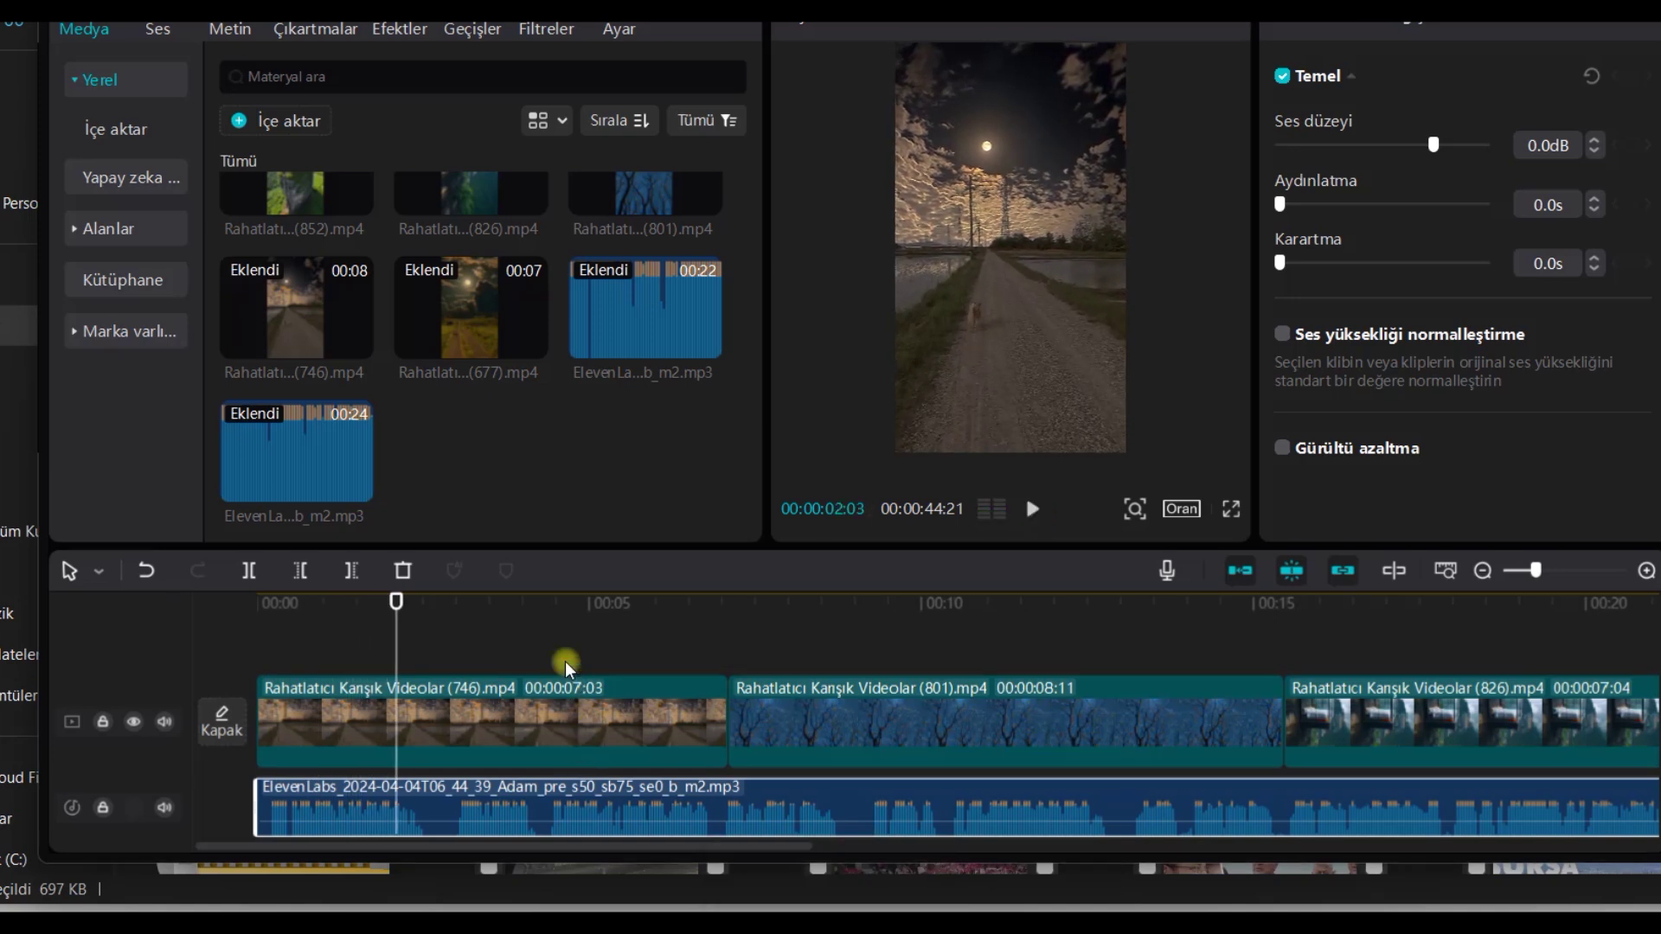
# Add Rahatlatıcı Karışık Videolar (887).mp4 from the stock clips folder after the last video clip and trim its end to match the voice-over.
pyautogui.moveTo(397, 601); pyautogui.dragTo(204, 604)
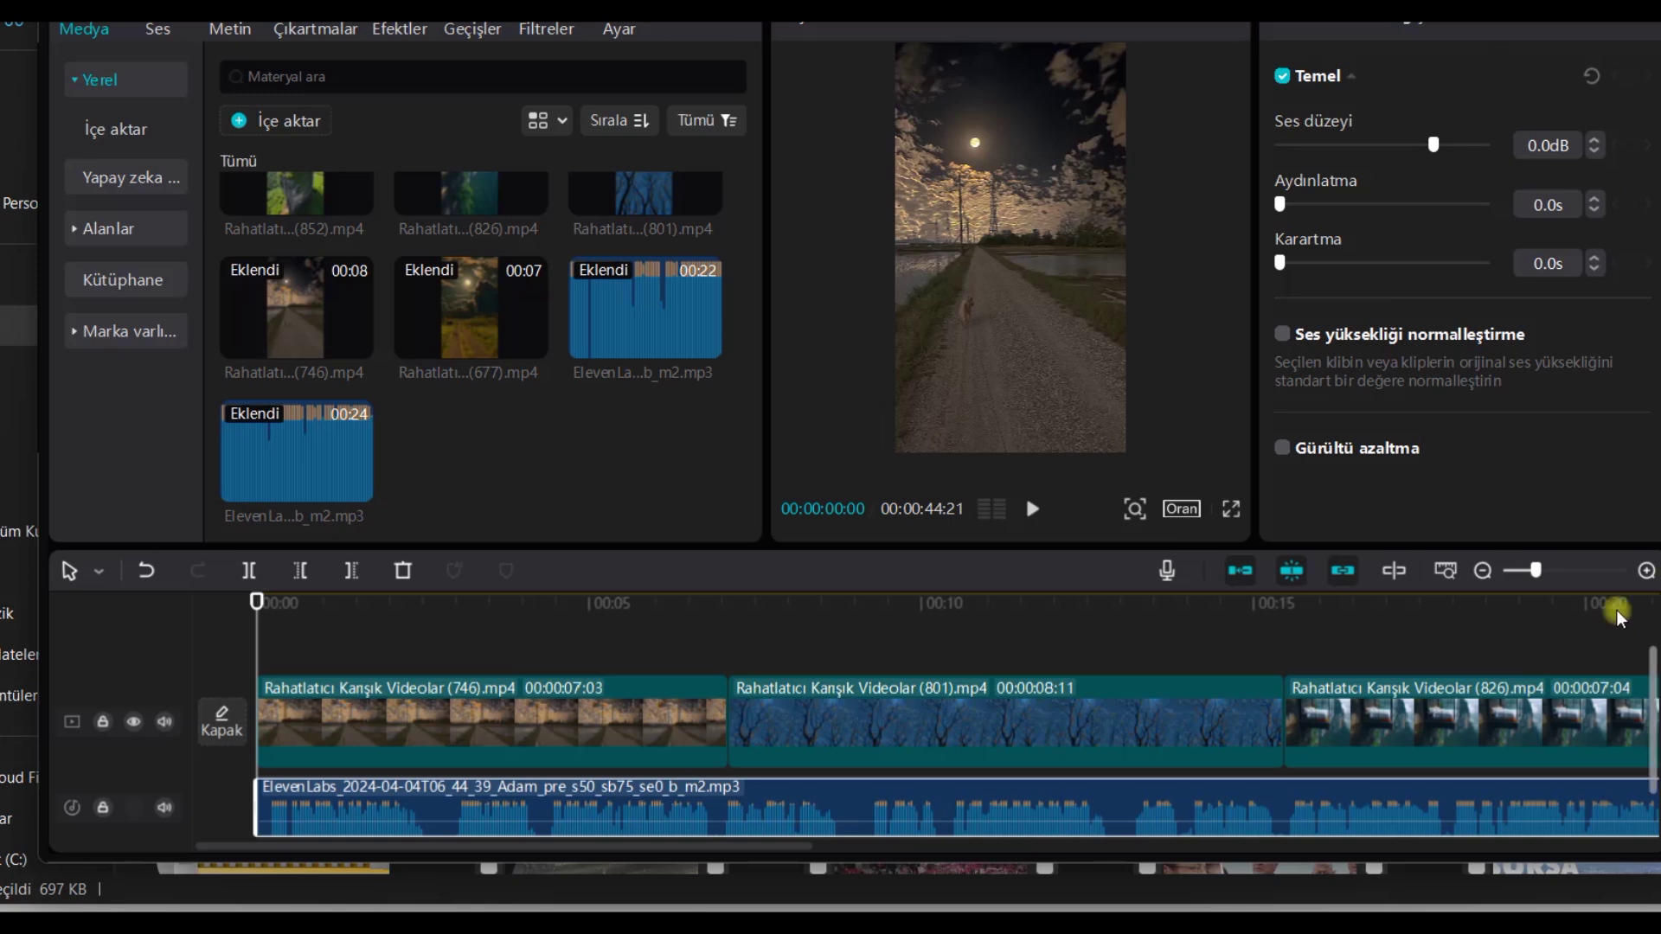
pyautogui.moveTo(1537, 573); pyautogui.dragTo(1525, 570)
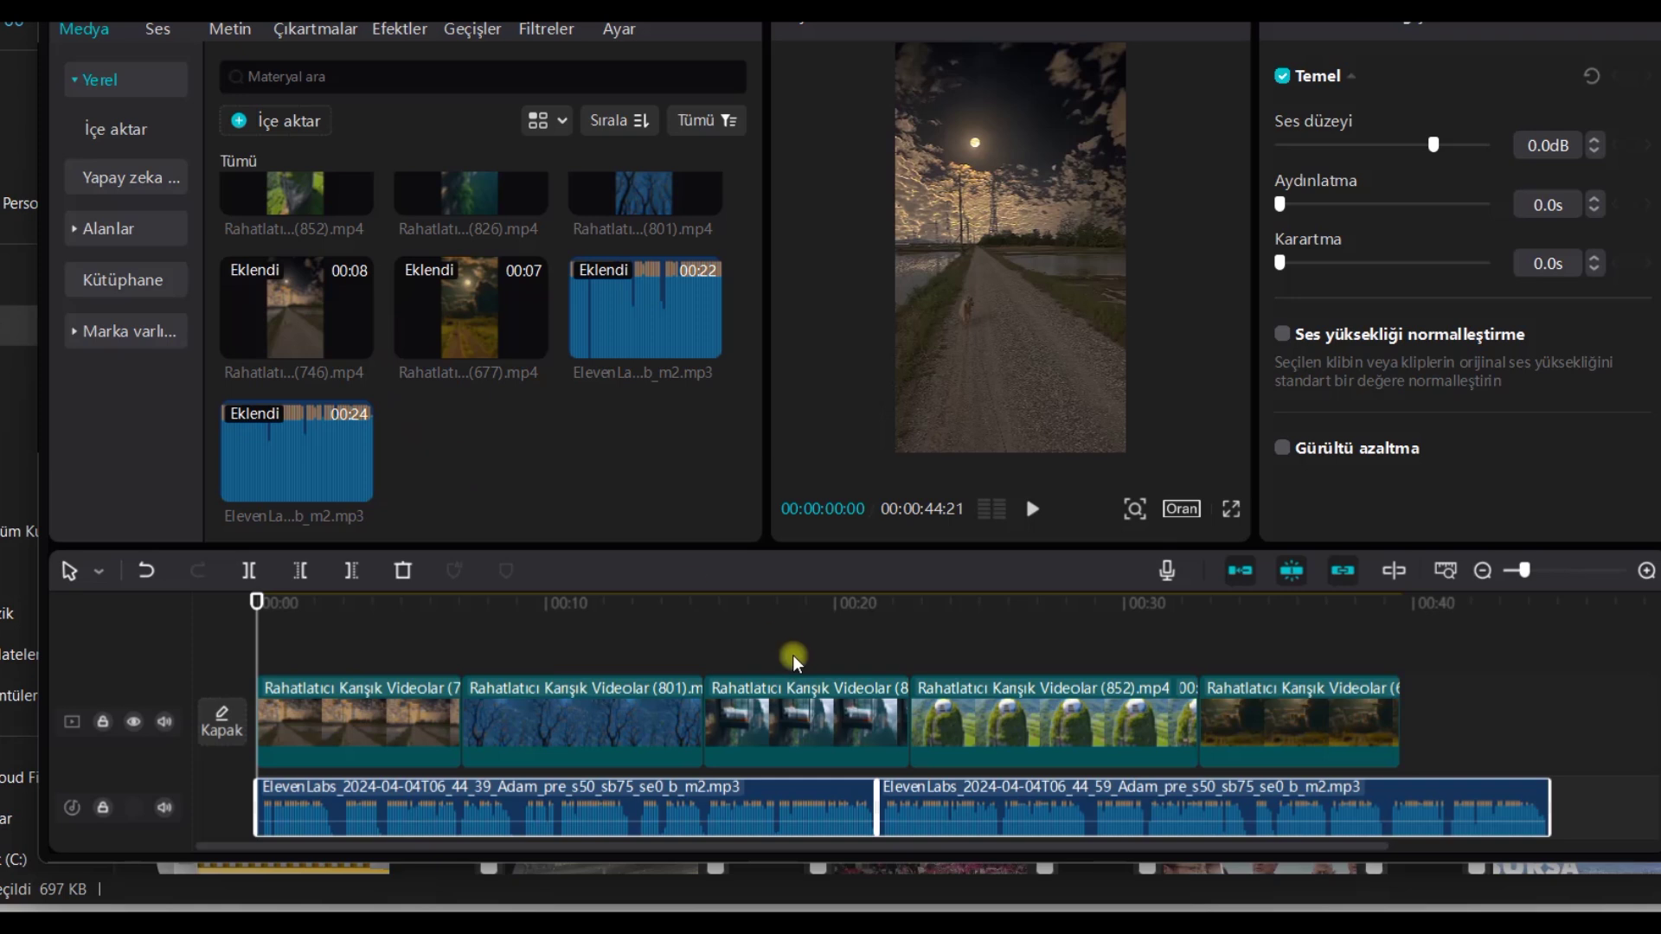
pyautogui.click(1393, 718)
pyautogui.moveTo(1339, 706)
pyautogui.mouseDown()
pyautogui.moveTo(1358, 705)
pyautogui.moveTo(1341, 710)
pyautogui.mouseUp()
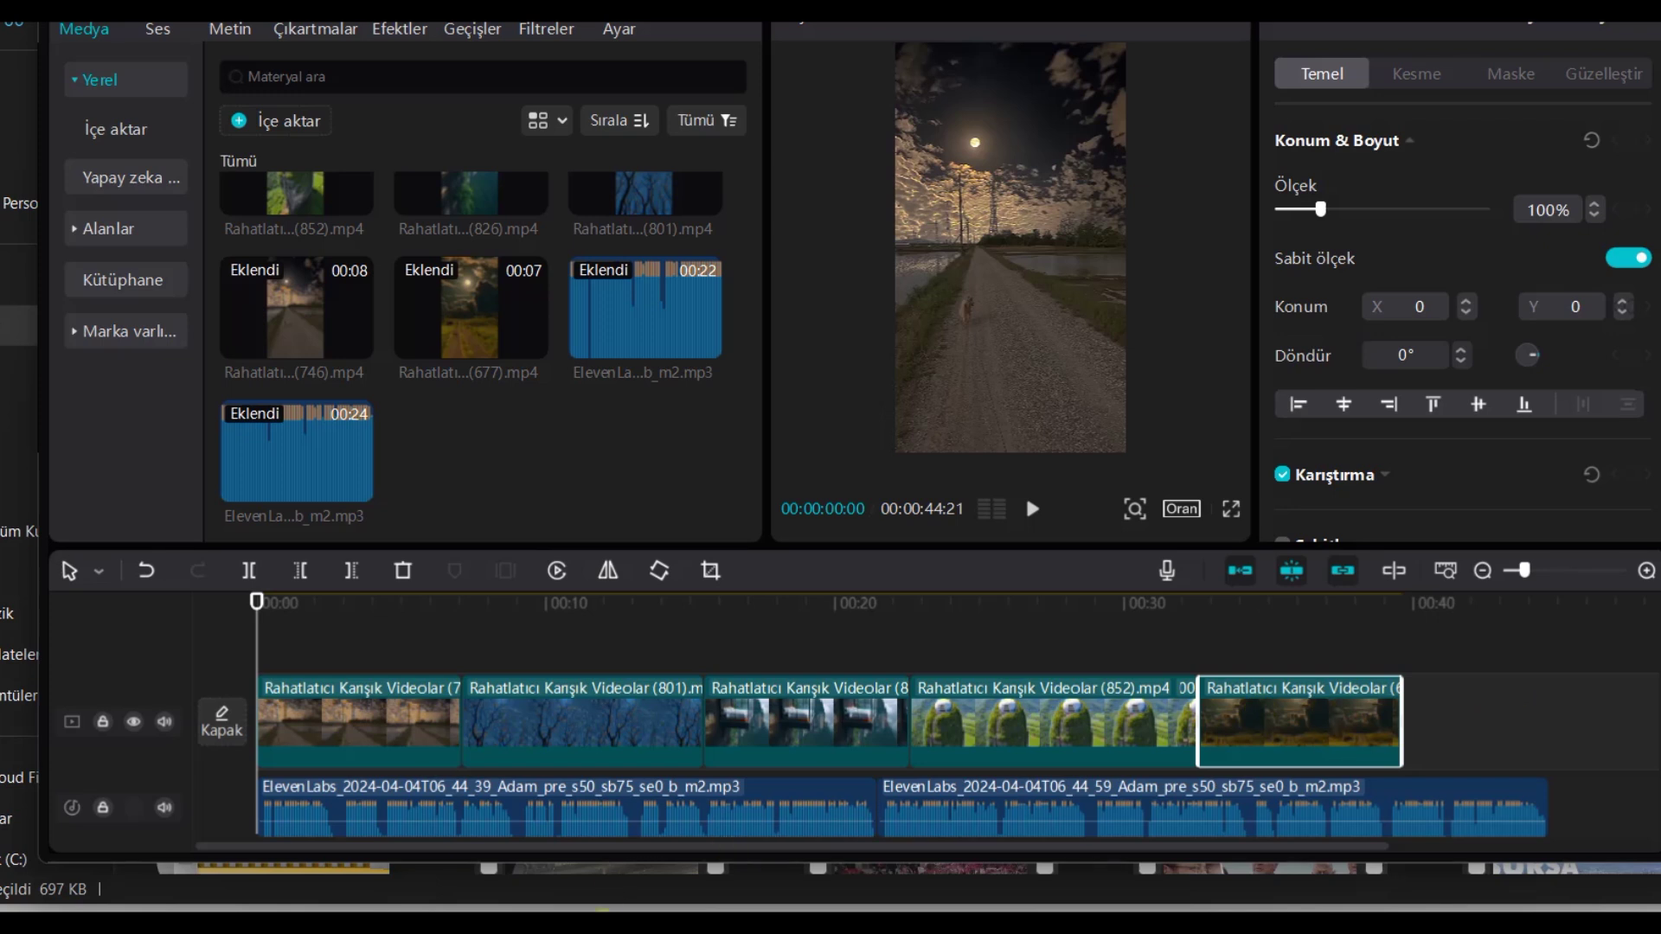
pyautogui.hotkey('alt', 'Tab')
pyautogui.doubleClick(1233, 309)
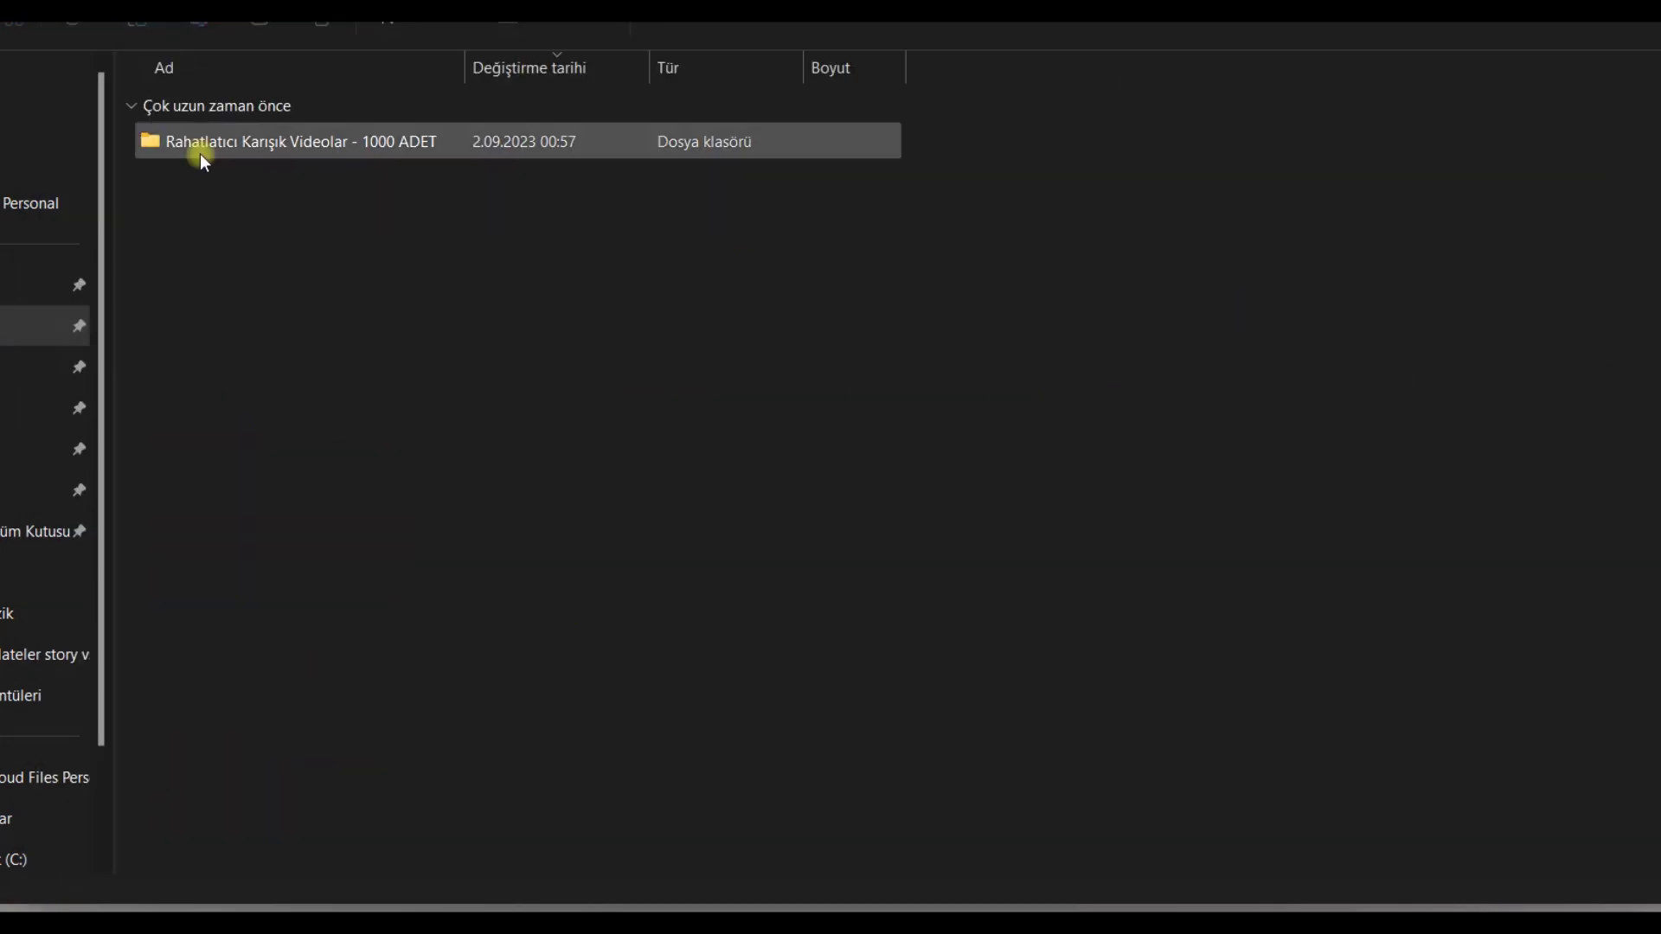
pyautogui.doubleClick(243, 153)
pyautogui.click(275, 224)
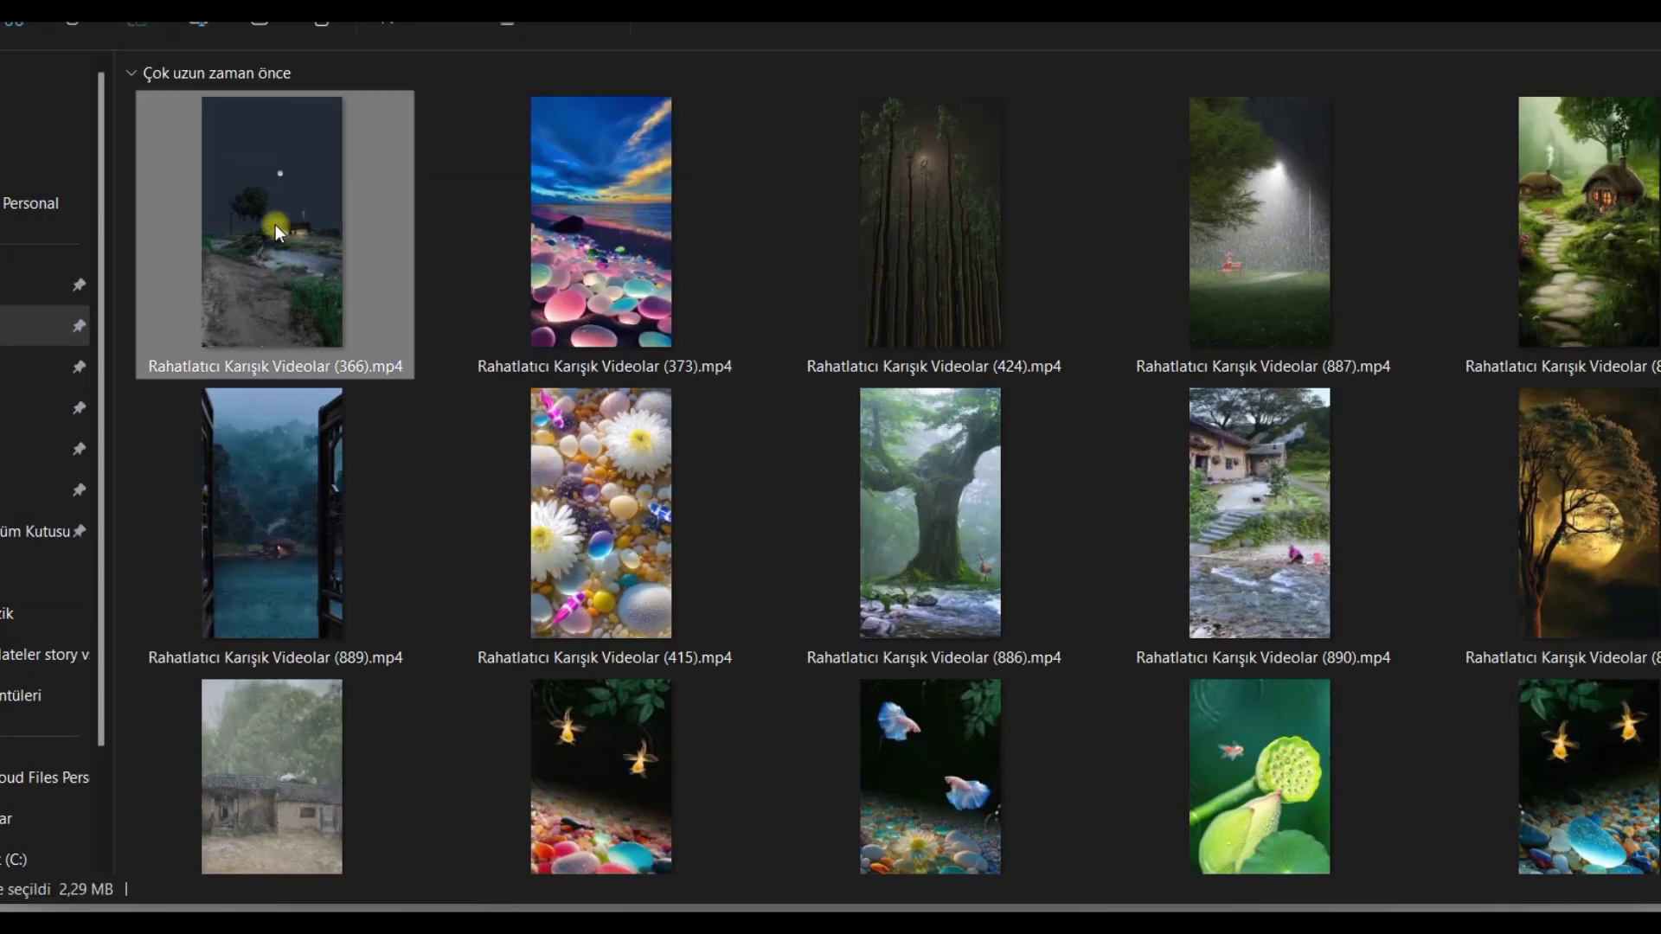
pyautogui.click(1254, 230)
pyautogui.moveTo(1254, 230); pyautogui.dragTo(1476, 730)
pyautogui.moveTo(398, 666); pyautogui.dragTo(1530, 768)
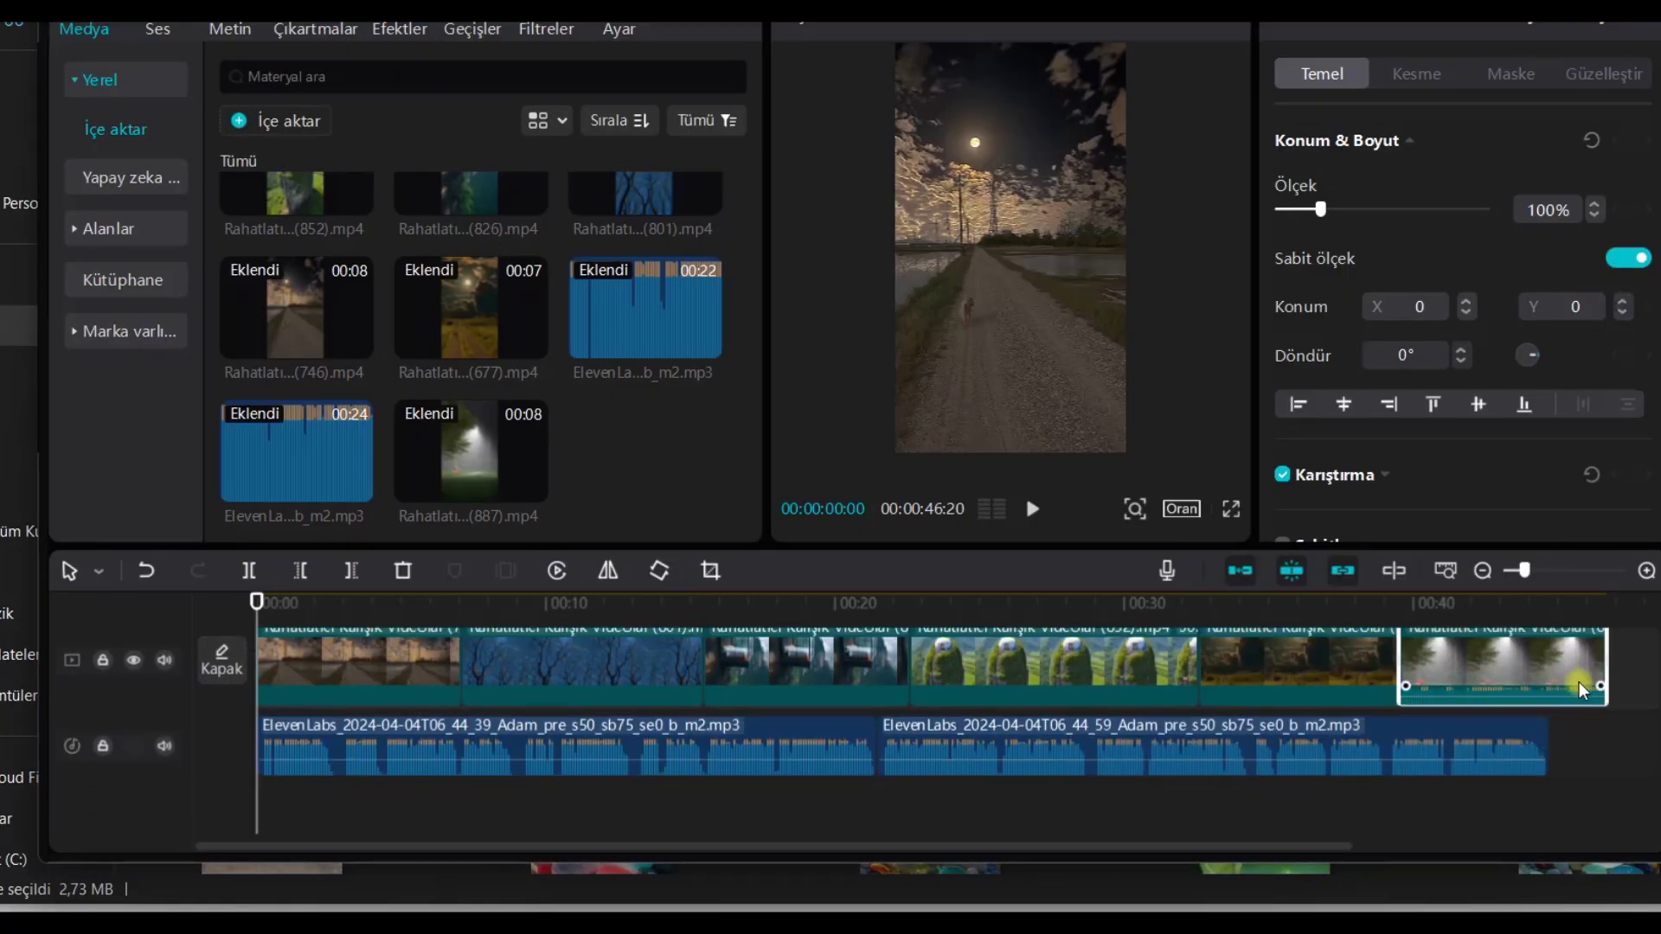
pyautogui.moveTo(1607, 651); pyautogui.dragTo(1548, 654)
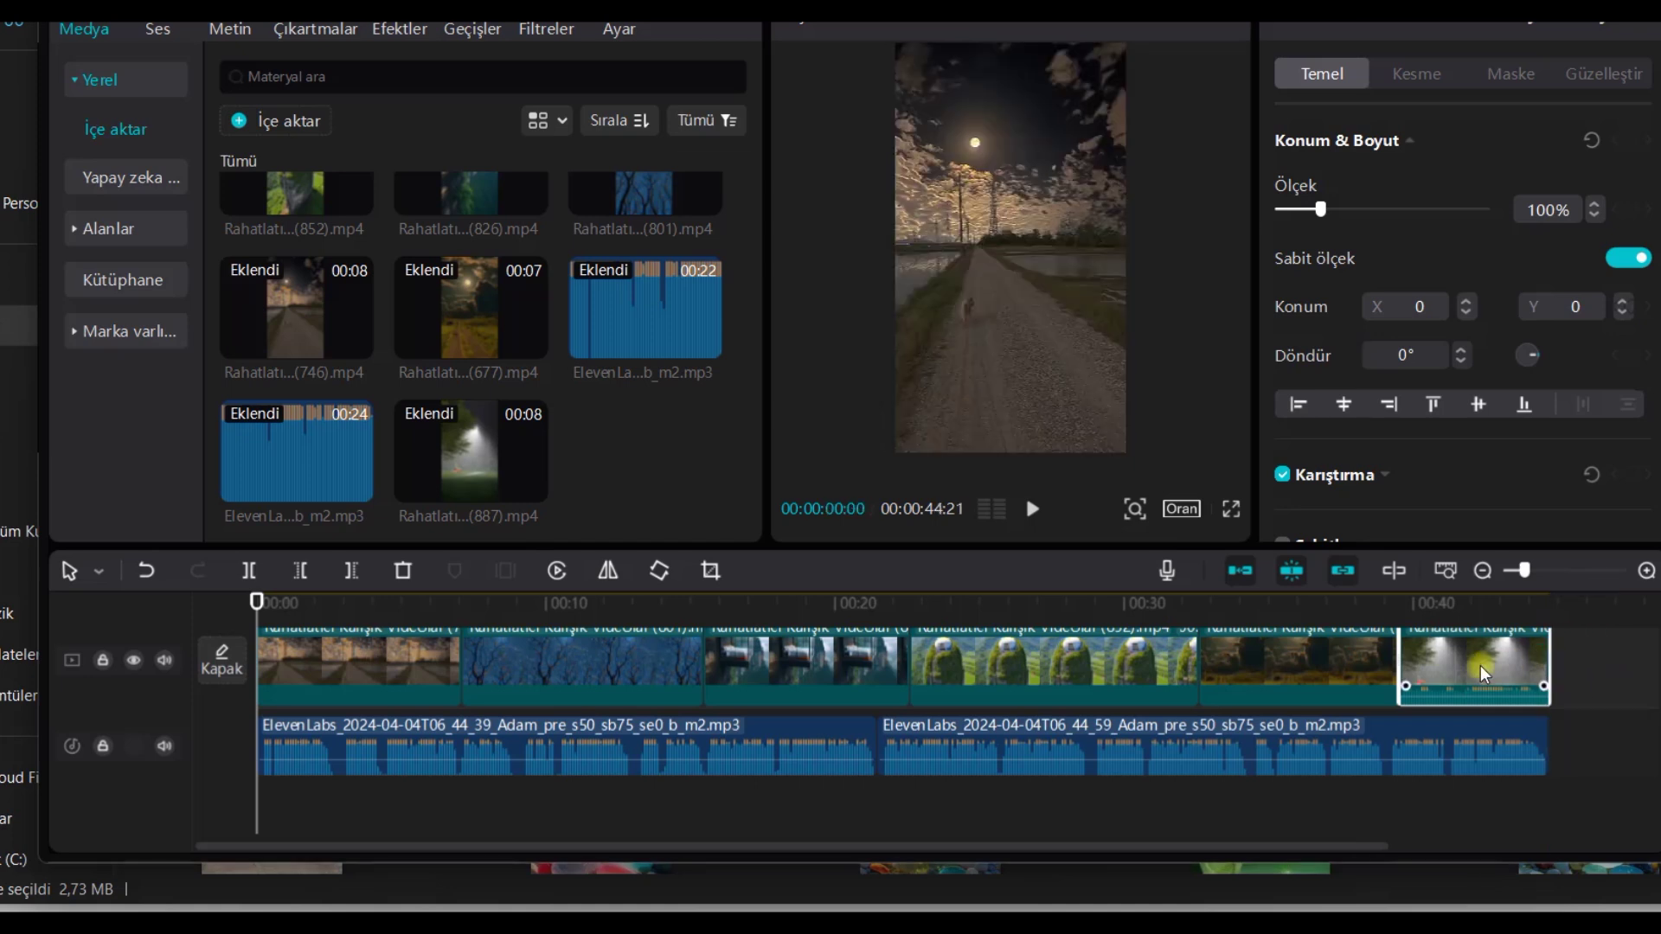
# Extract the audio from the last video clip and delete the extracted audio from the timeline.
pyautogui.rightClick(1548, 655)
pyautogui.click(1487, 658)
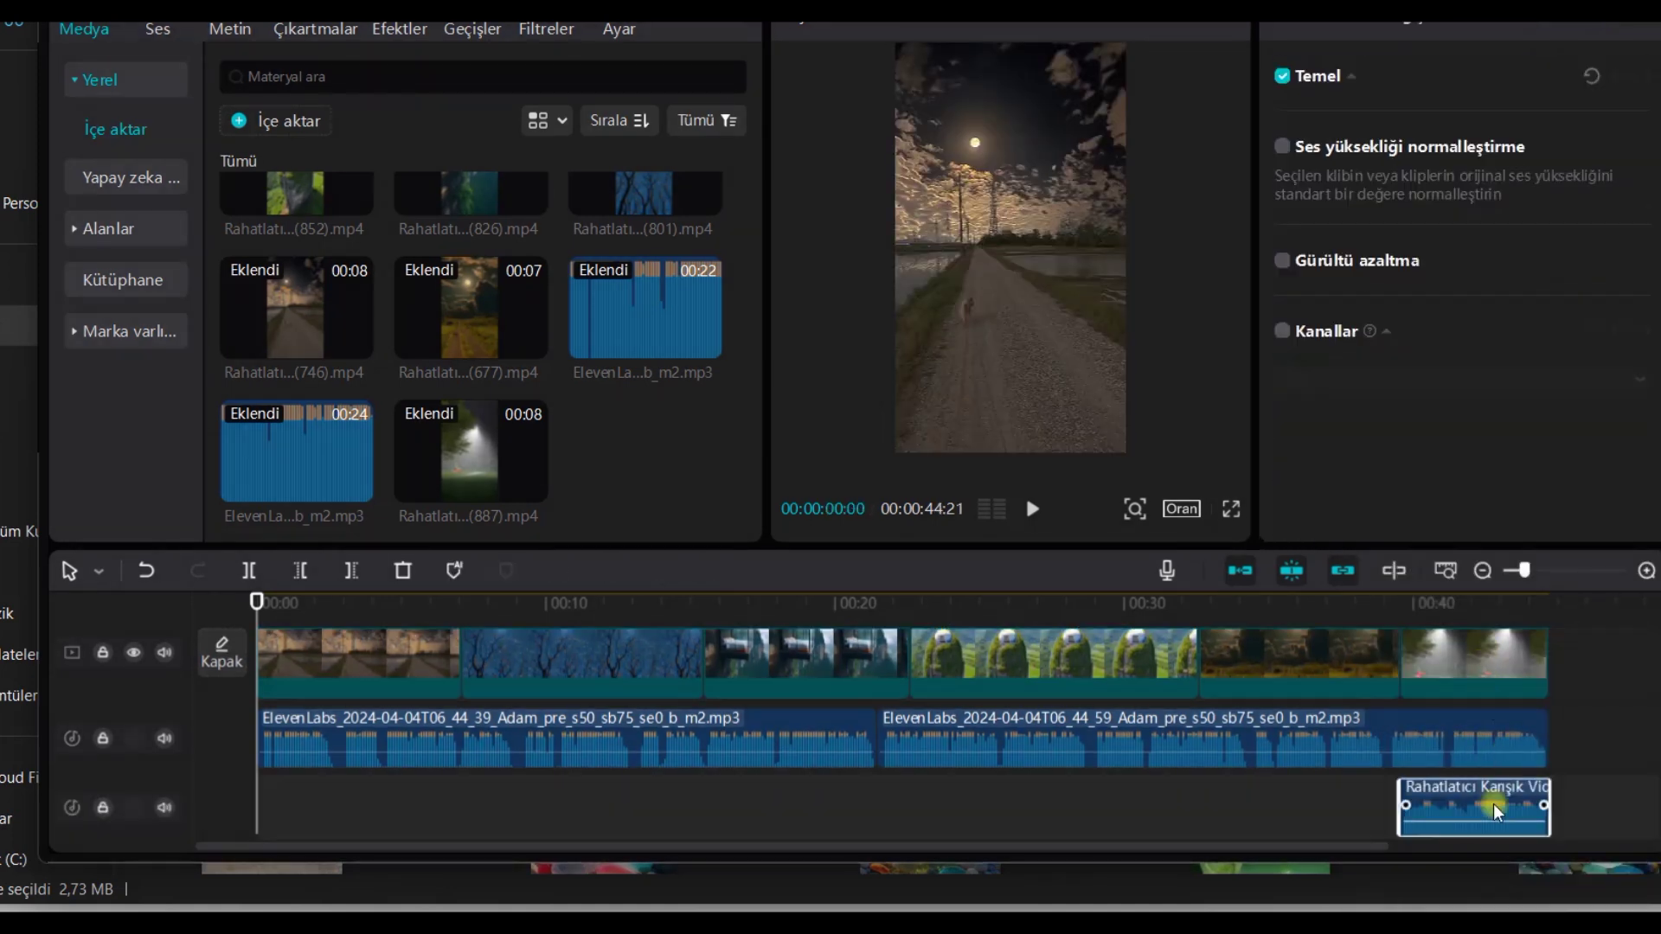
pyautogui.moveTo(1506, 790); pyautogui.dragTo(1500, 722)
pyautogui.click(1491, 673)
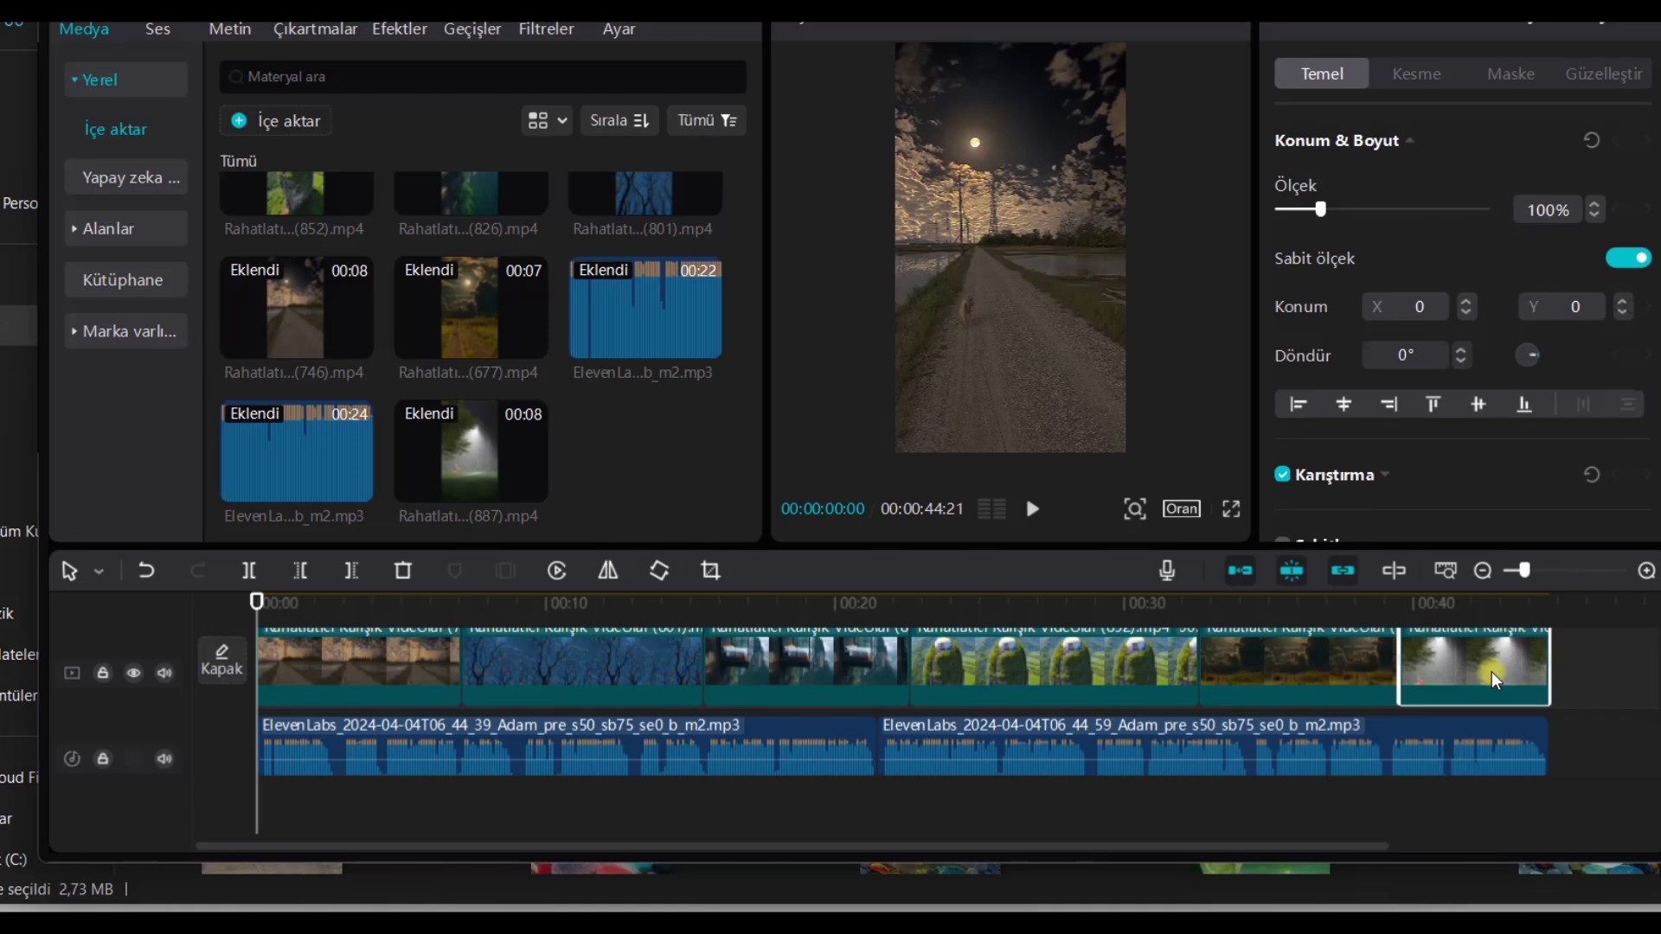
# Add the music file "X2Download.app - Leblanc - Emotions (128 kbps).mp3" from the parent folder at the timeline start, beneath the voice-over.
pyautogui.scroll(1, 425, 681)
pyautogui.scroll(1, 426, 684)
pyautogui.scroll(-1, 426, 684)
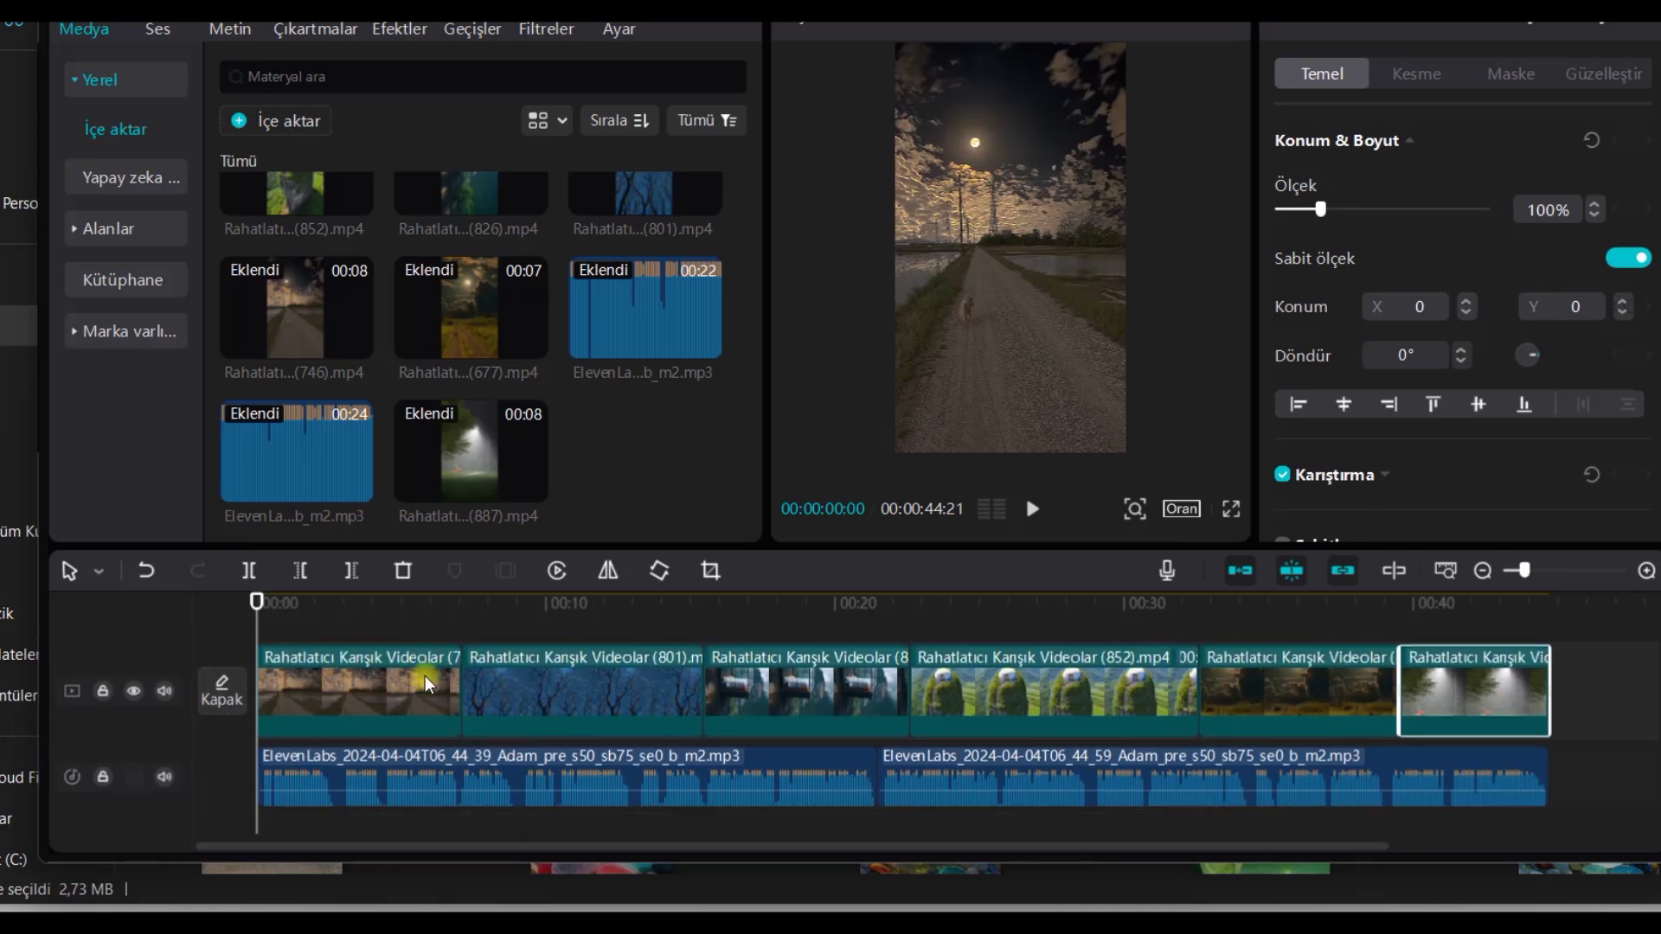
pyautogui.scroll(-1, 426, 683)
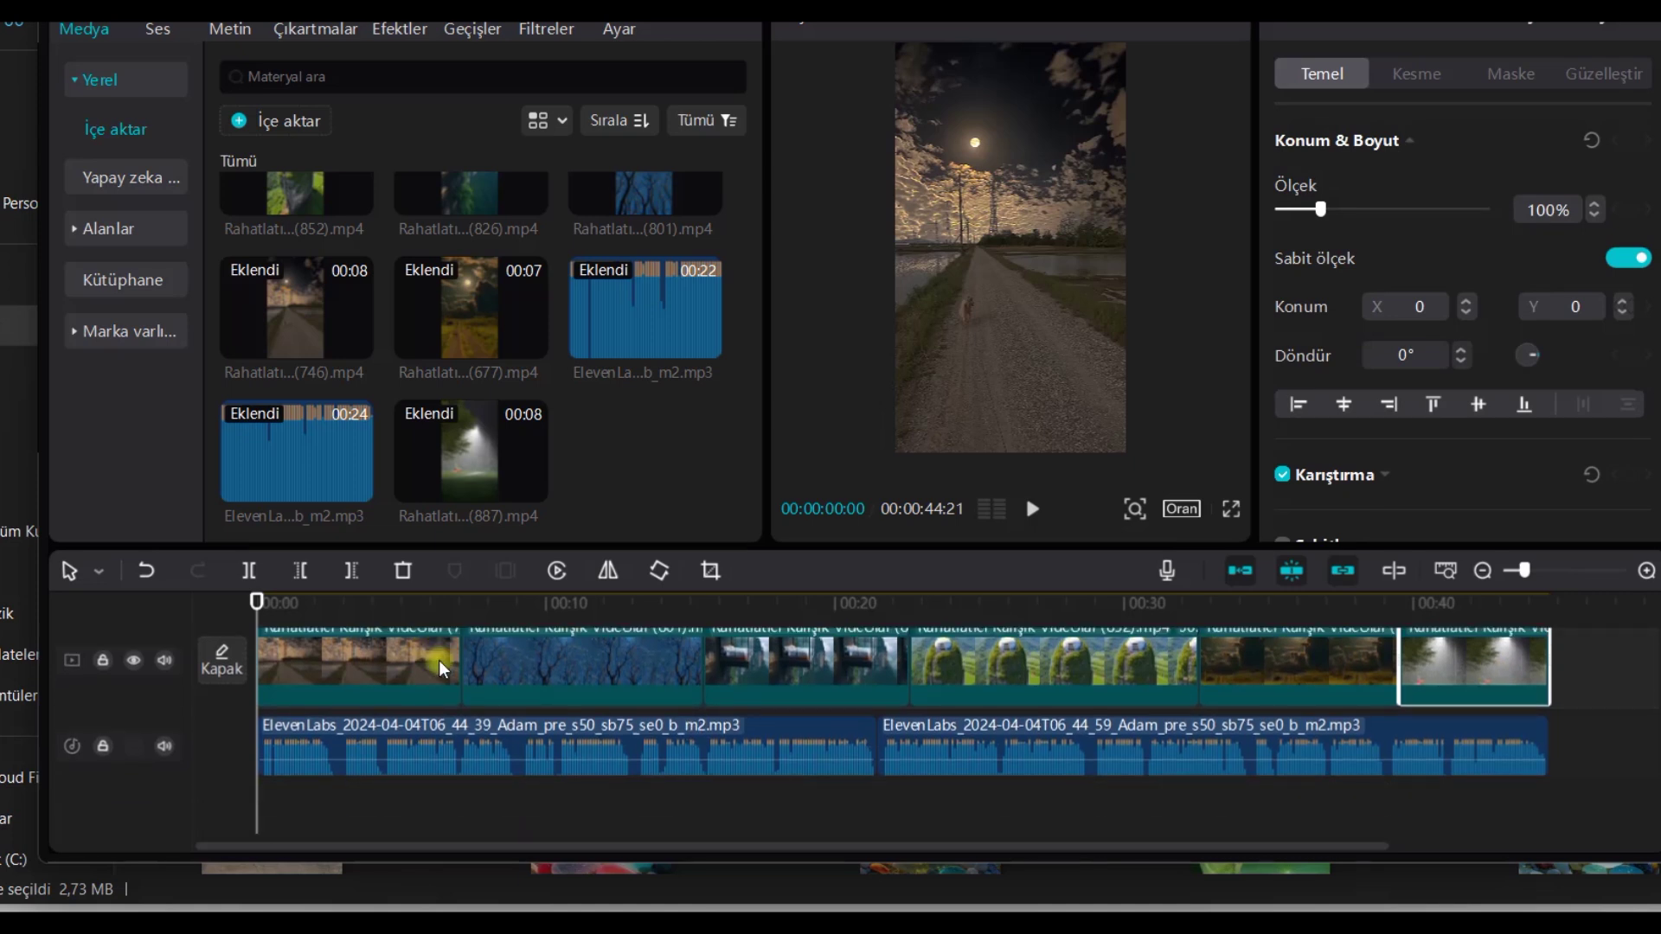
pyautogui.click(603, 905)
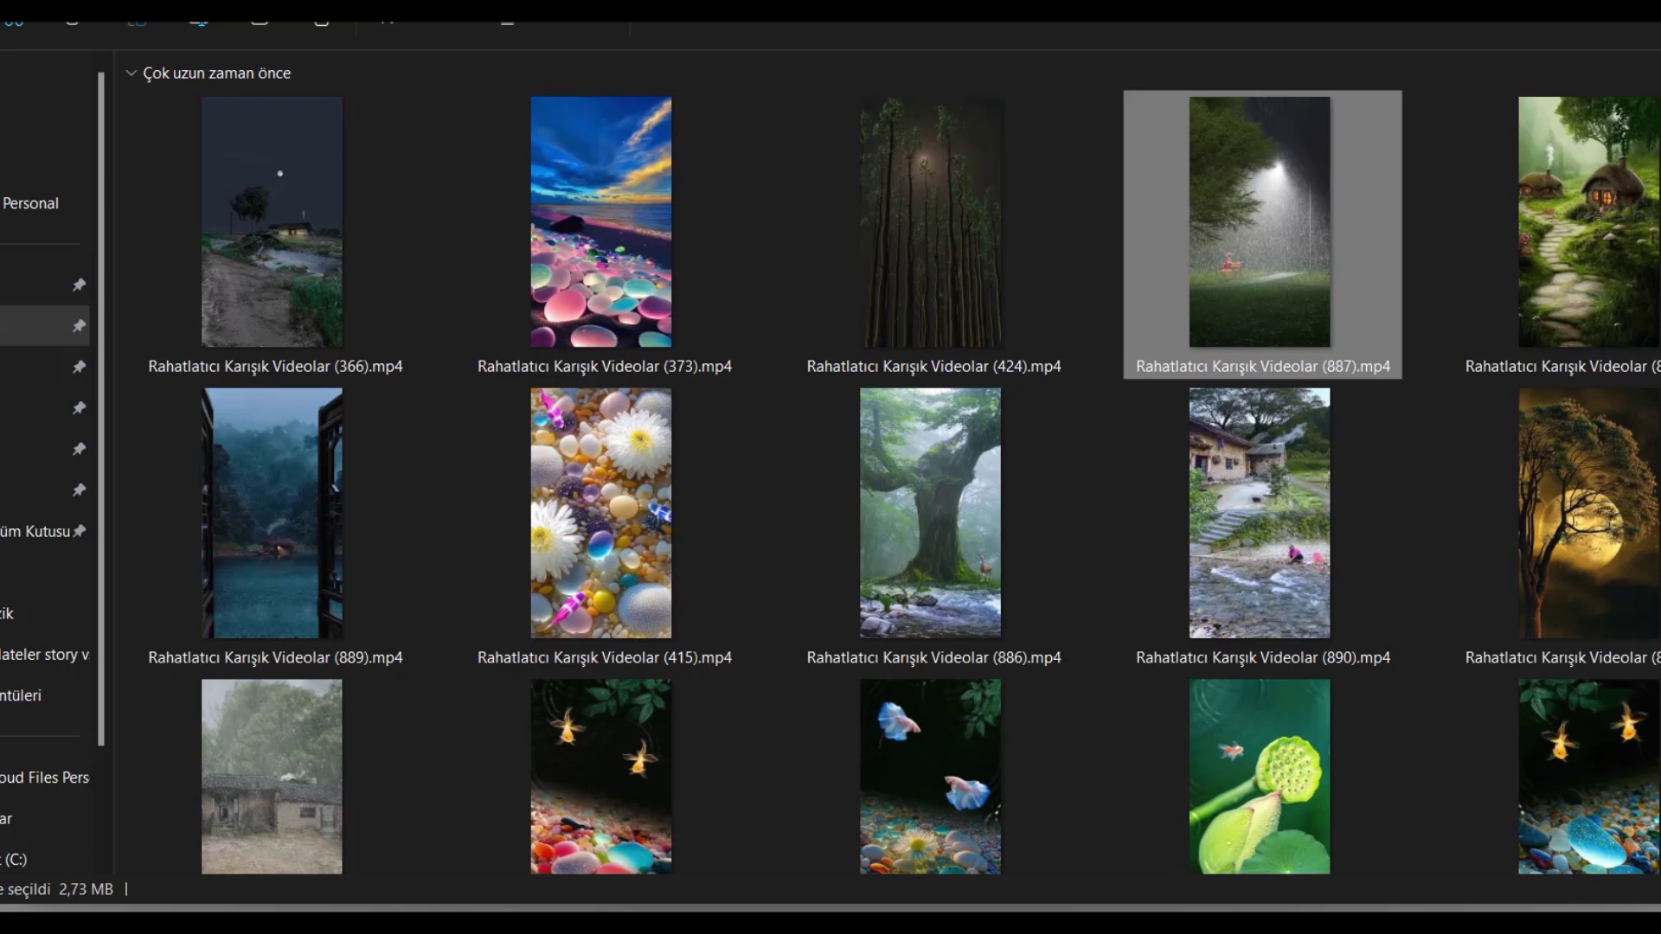
pyautogui.hotkey('alt', 'Up')
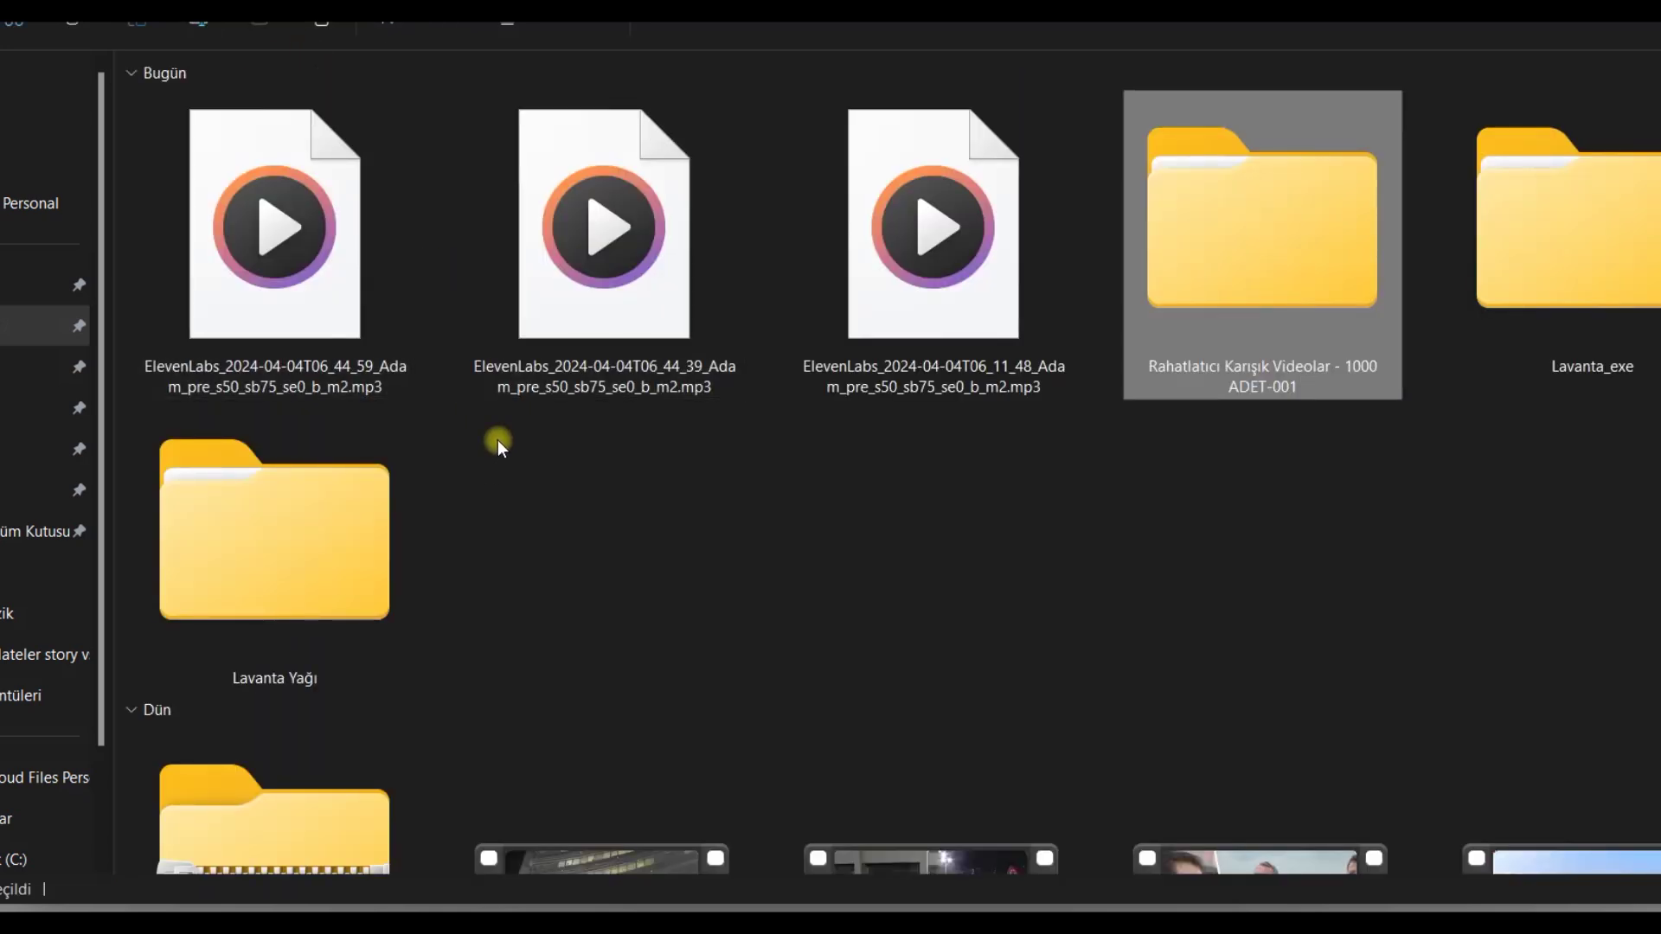
pyautogui.scroll(-8, 498, 443)
pyautogui.moveTo(288, 410); pyautogui.dragTo(399, 813)
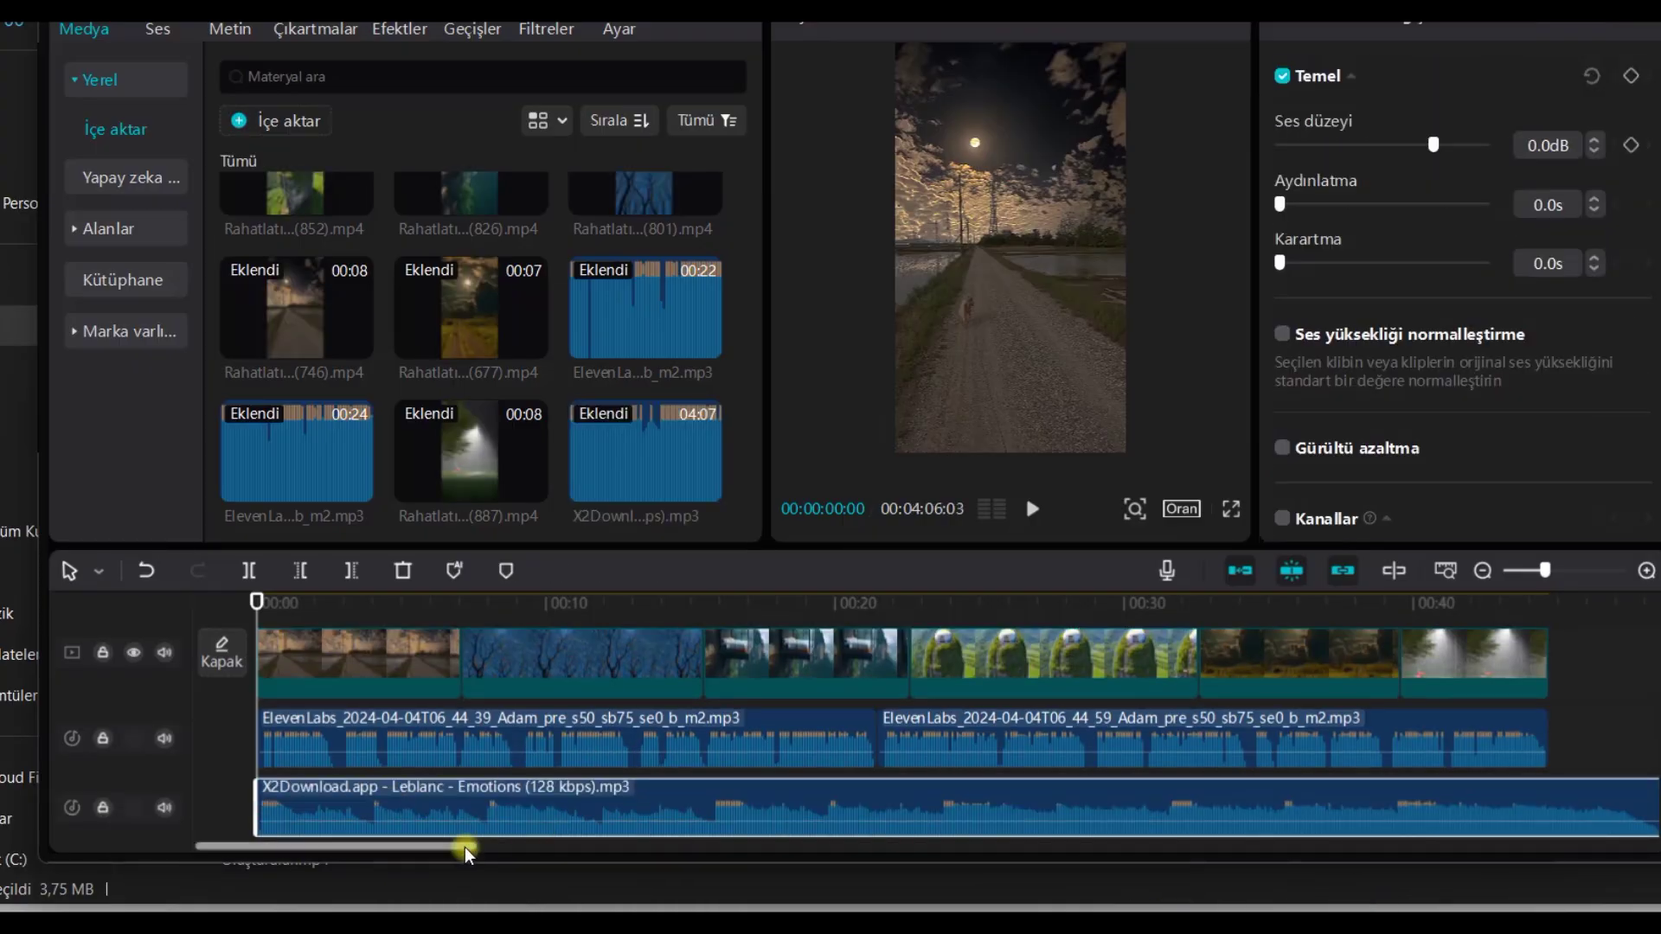
# Trim the music track to the end of the video and lower its volume to about -8.1 dB.
pyautogui.click(1527, 573)
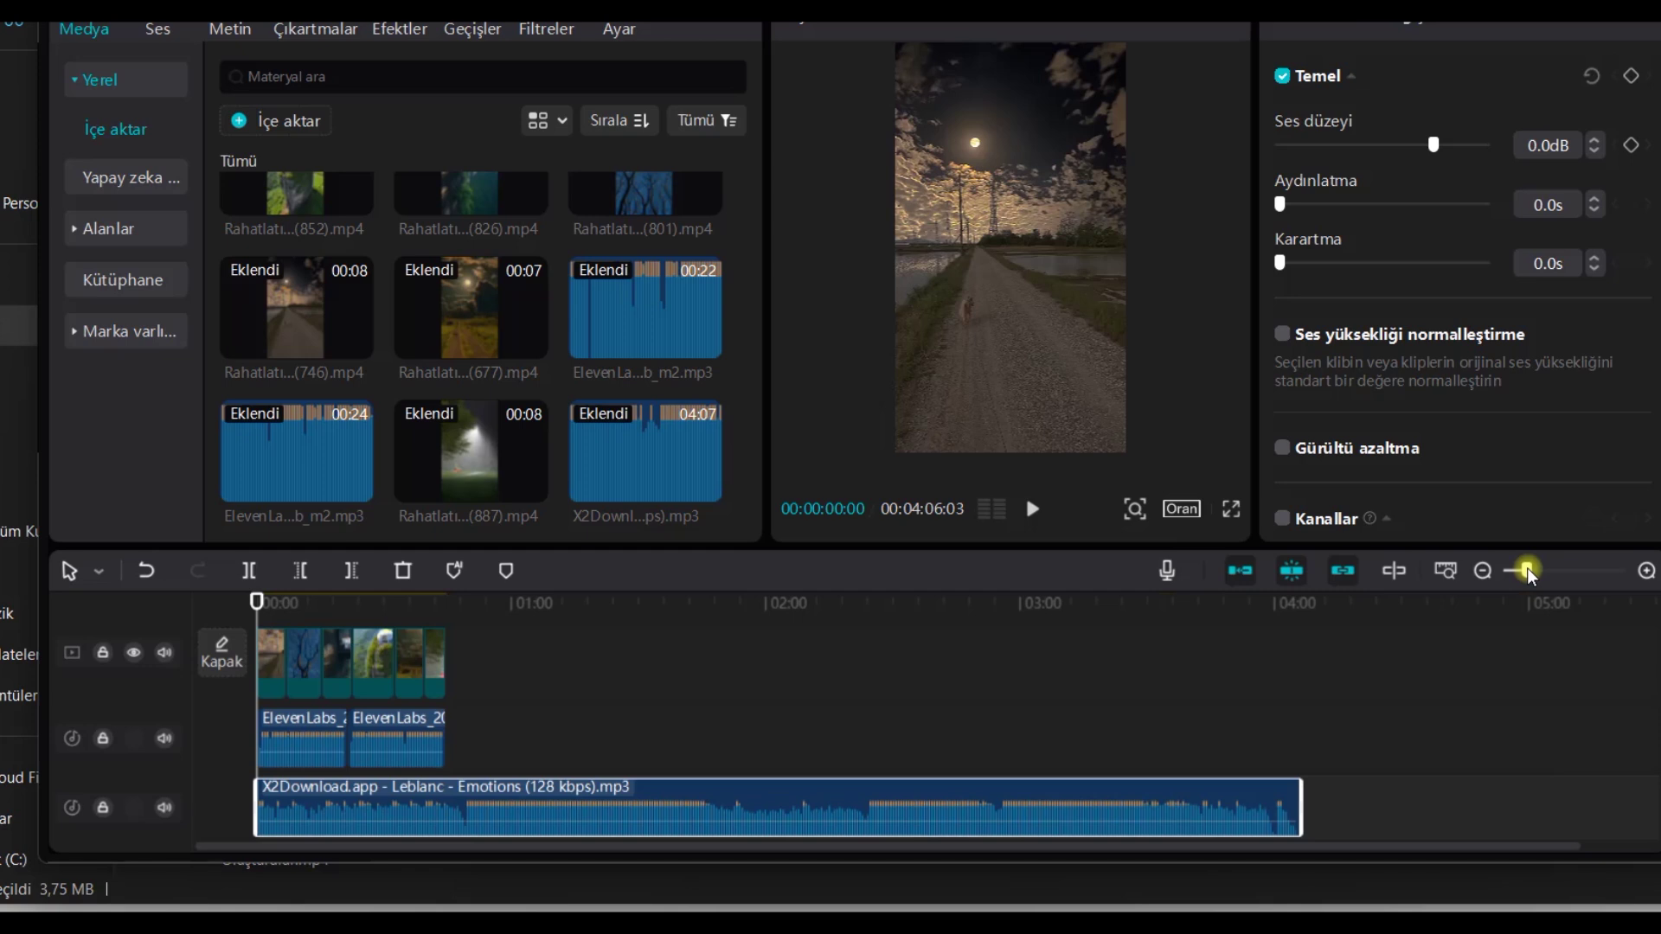
pyautogui.scroll(-1, 882, 822)
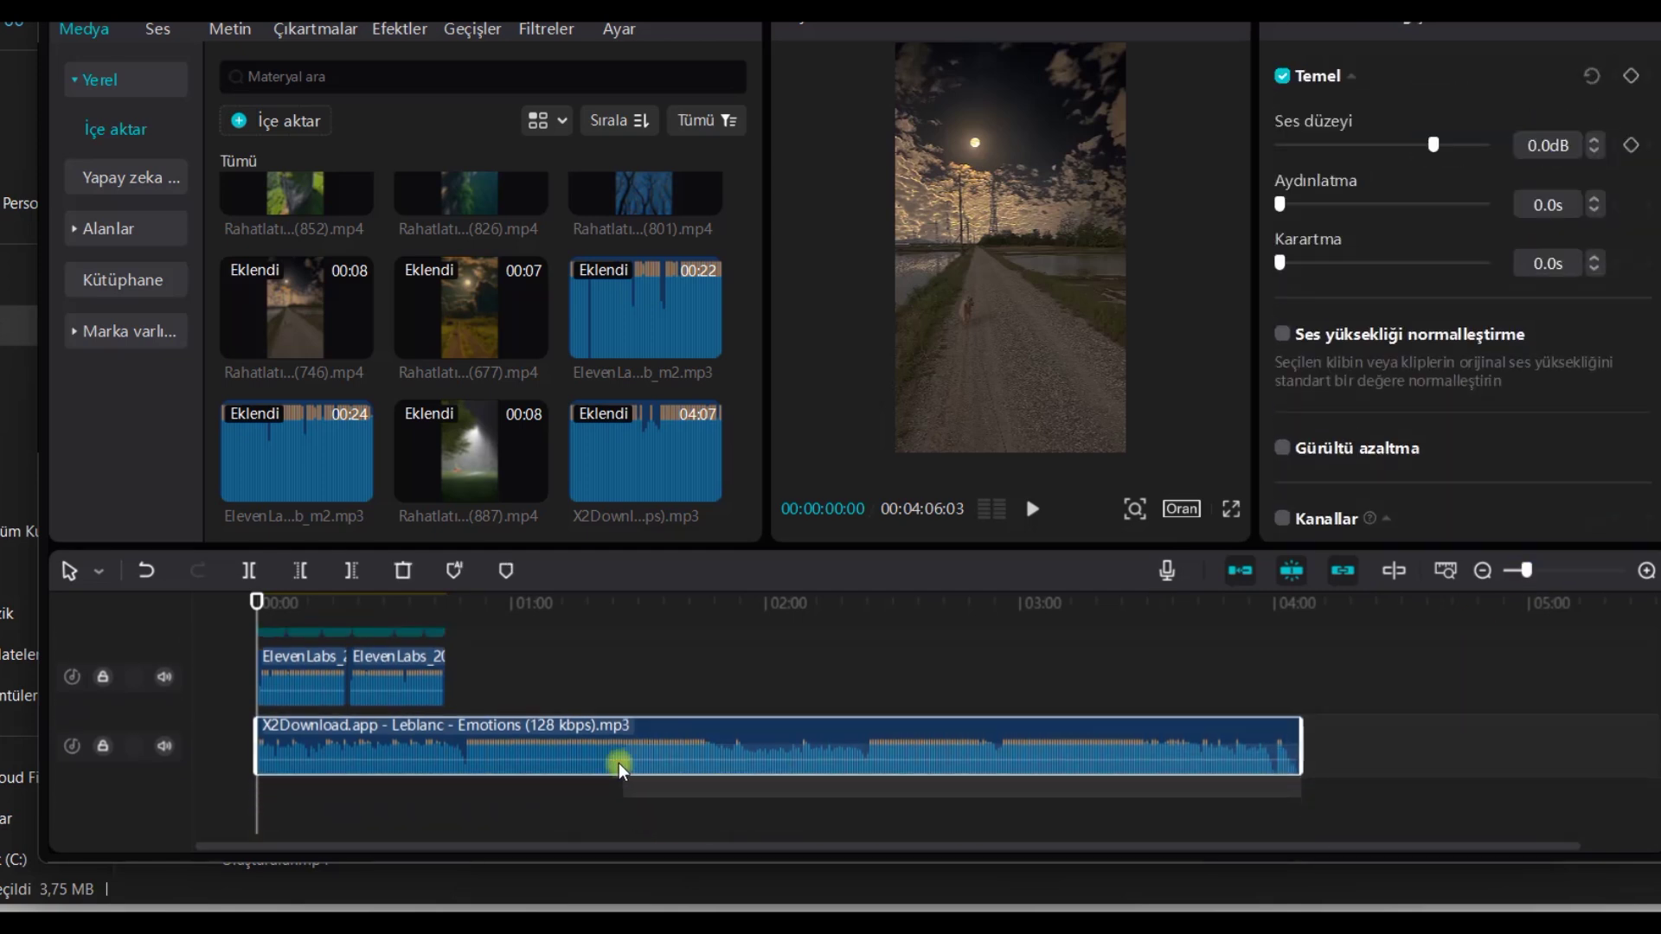
pyautogui.moveTo(1300, 736); pyautogui.dragTo(441, 741)
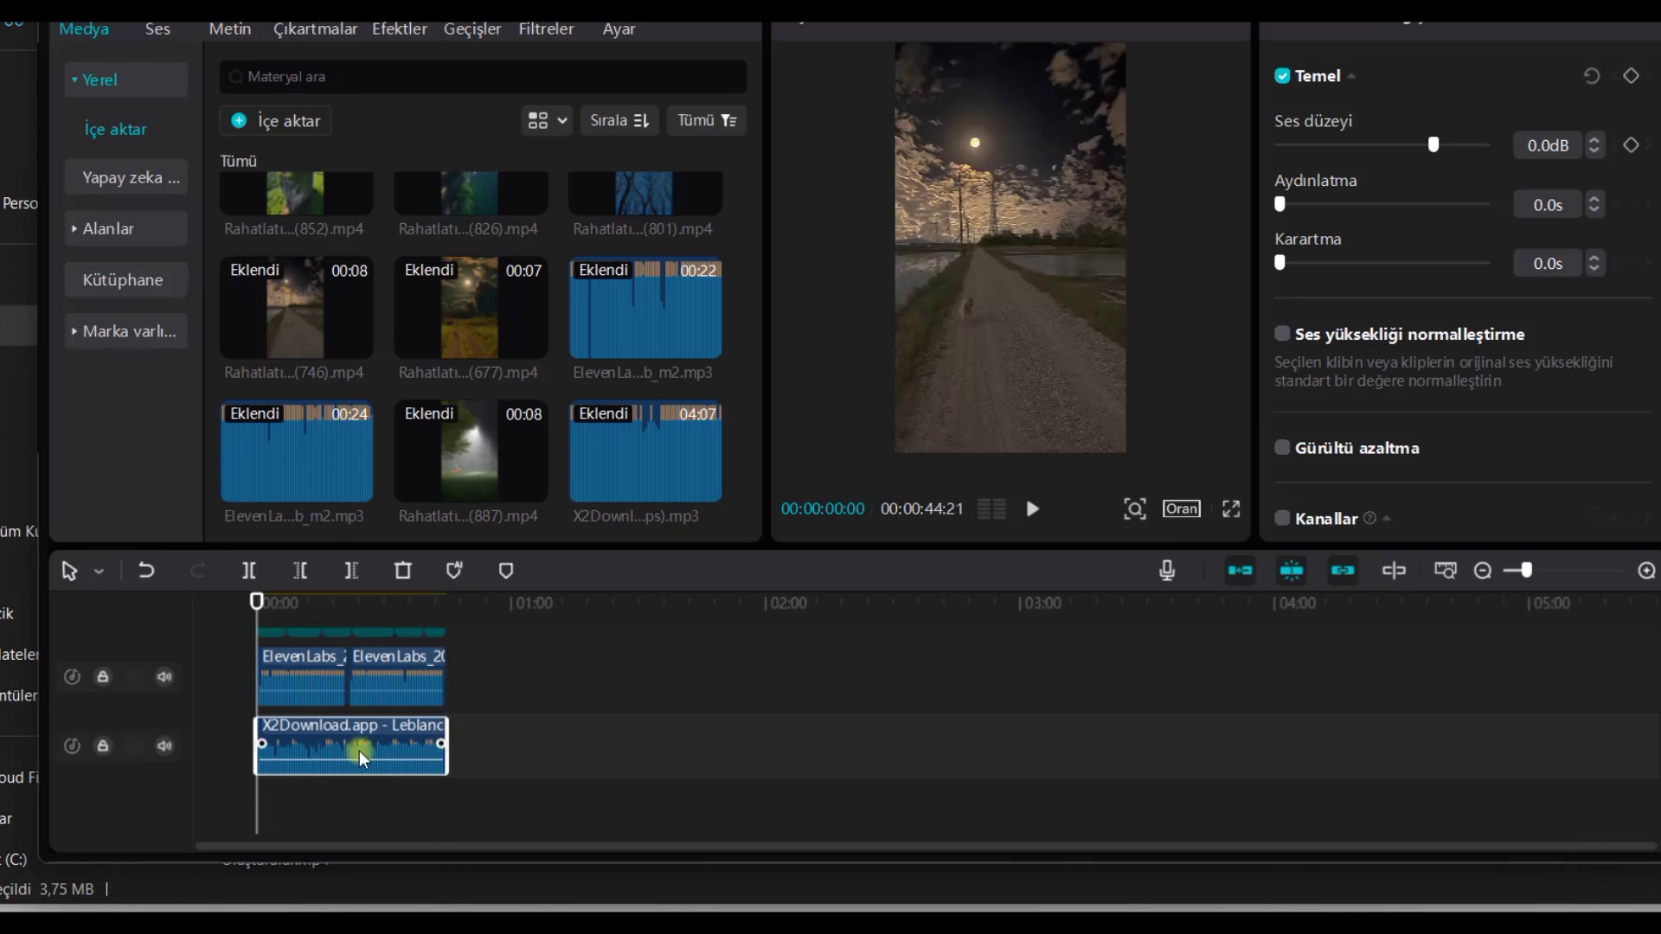
pyautogui.click(1409, 147)
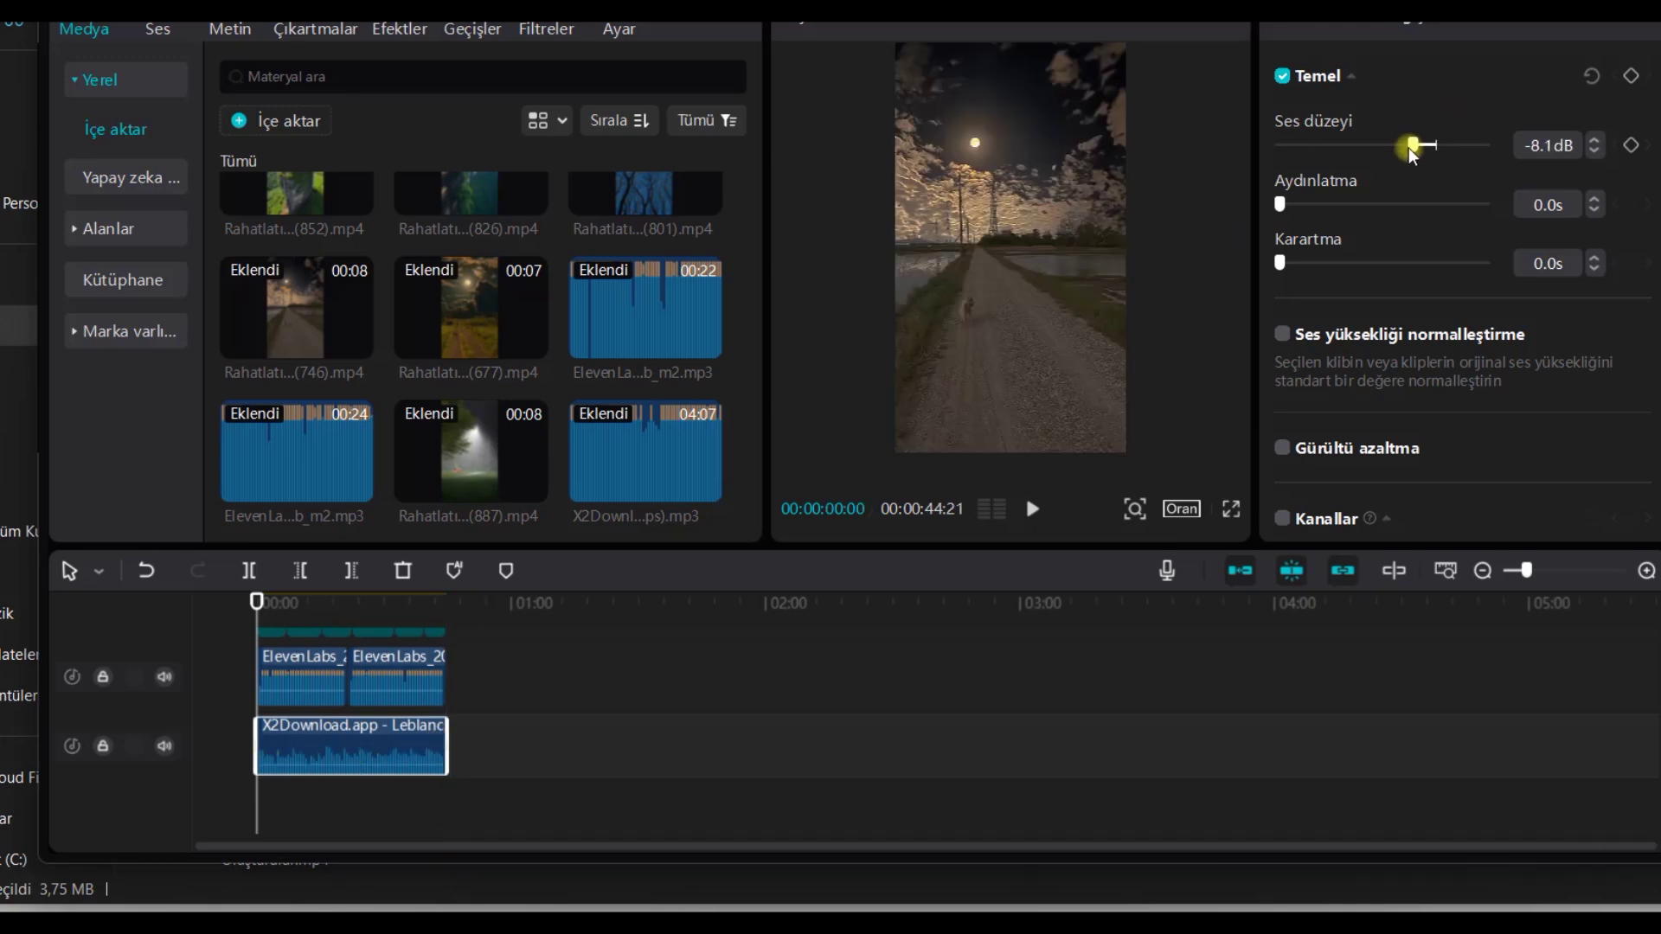
pyautogui.click(957, 704)
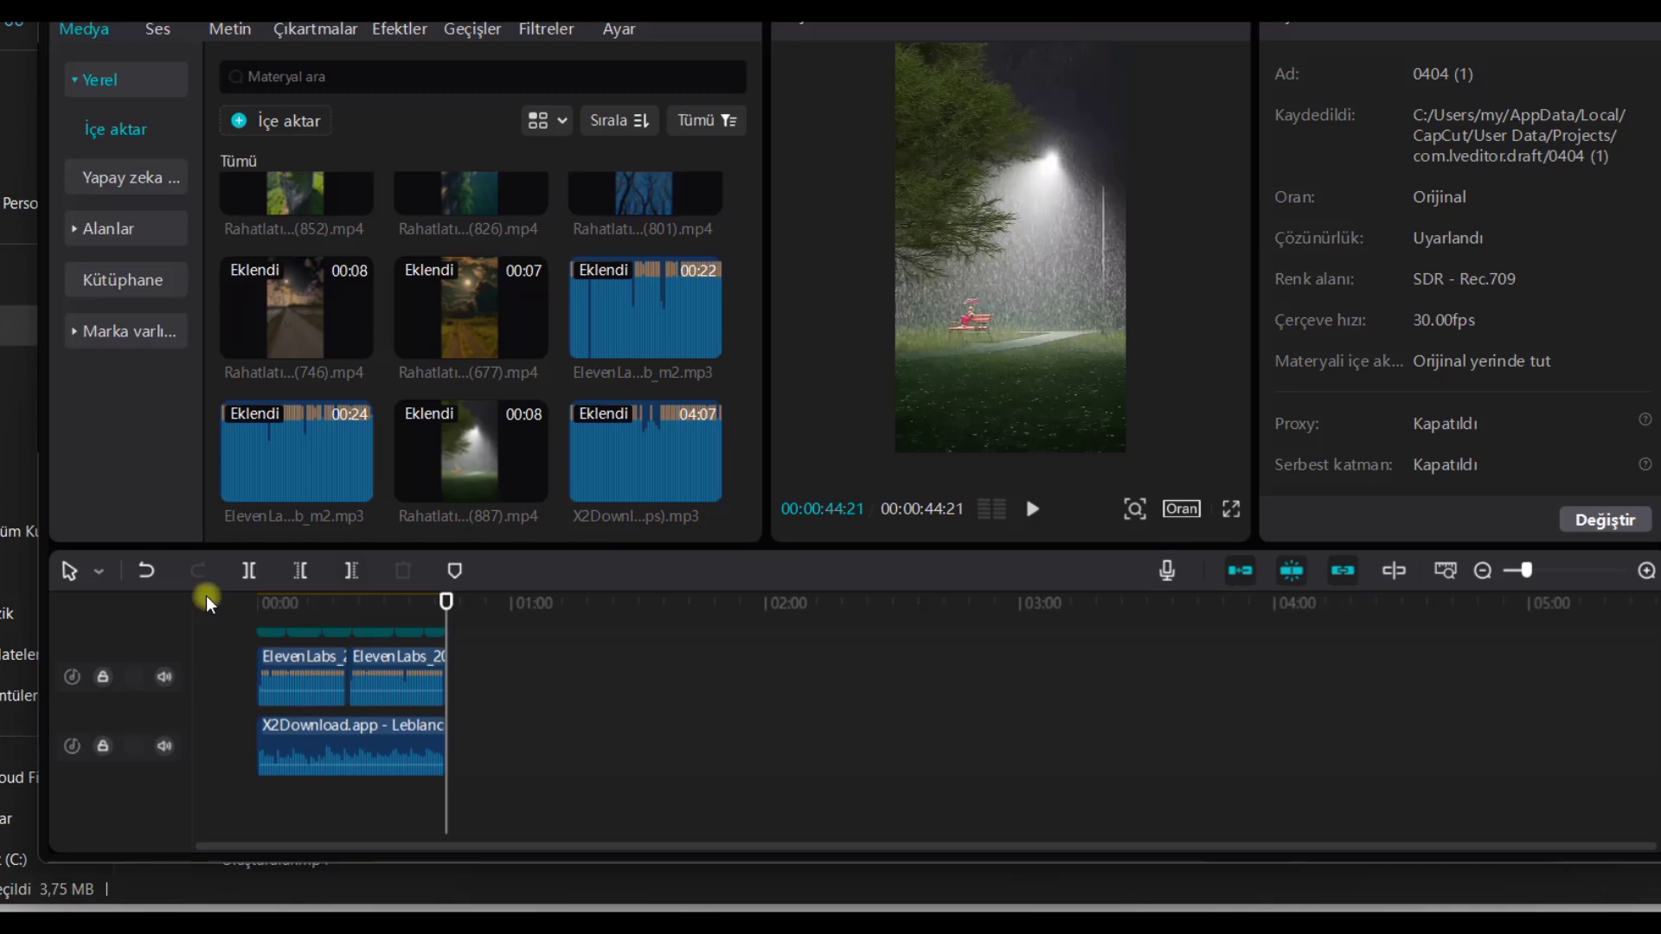
# Preview roughly the first nine seconds from the start to check the music against the voice-over.
pyautogui.moveTo(445, 601); pyautogui.dragTo(2, 615)
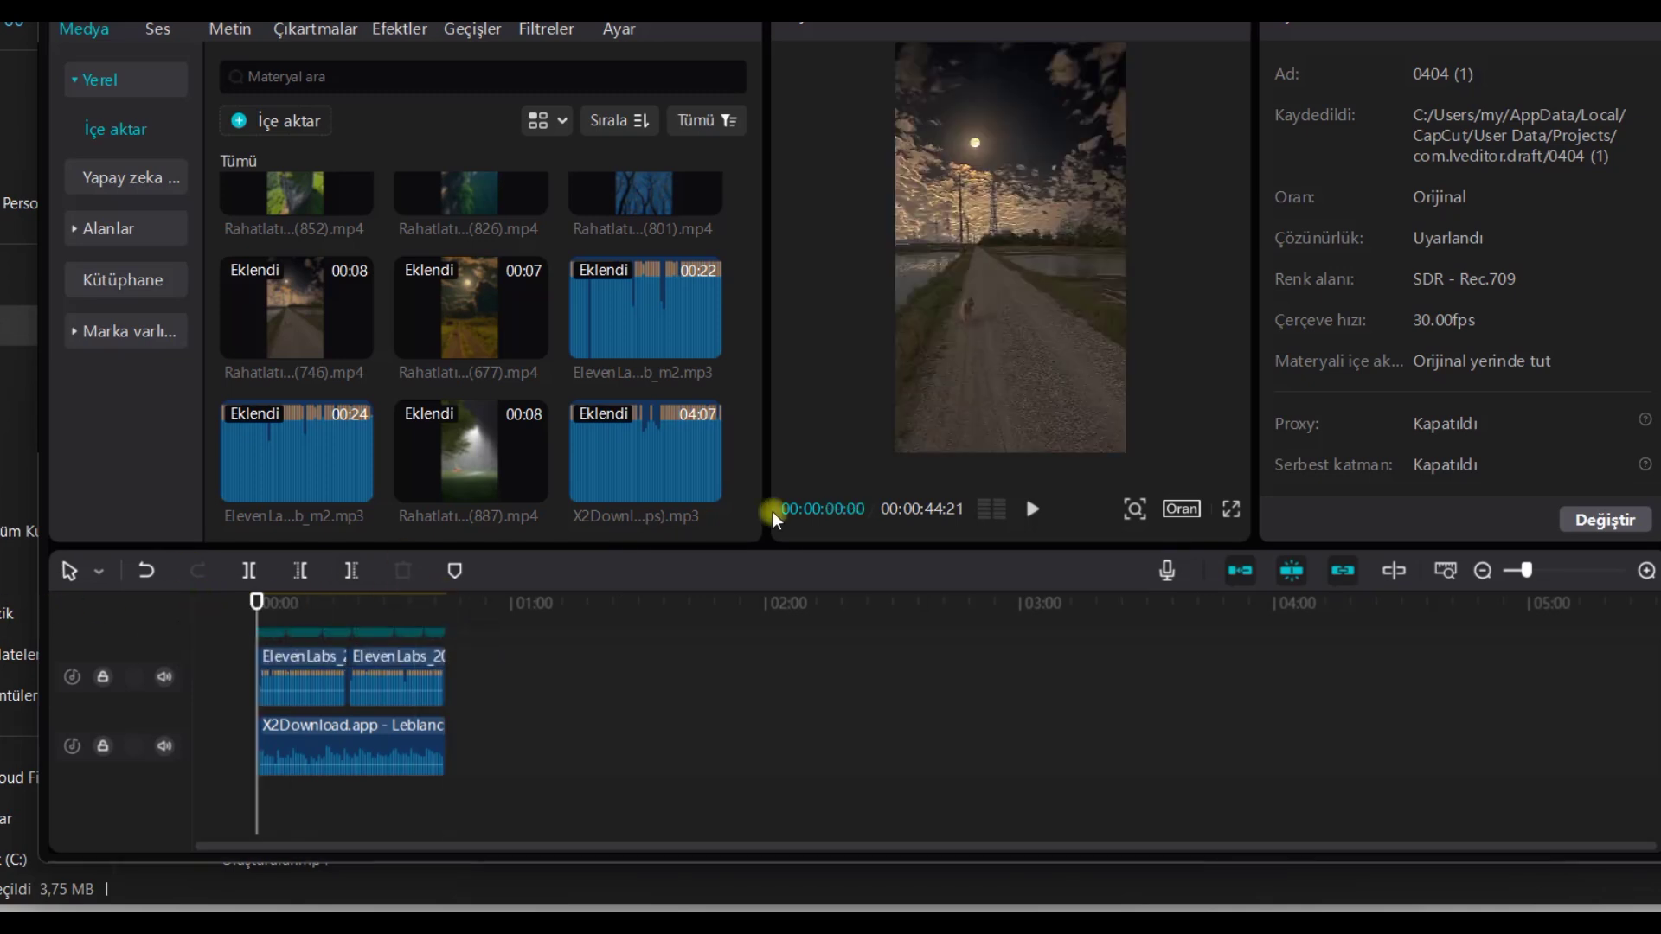
pyautogui.click(1034, 509)
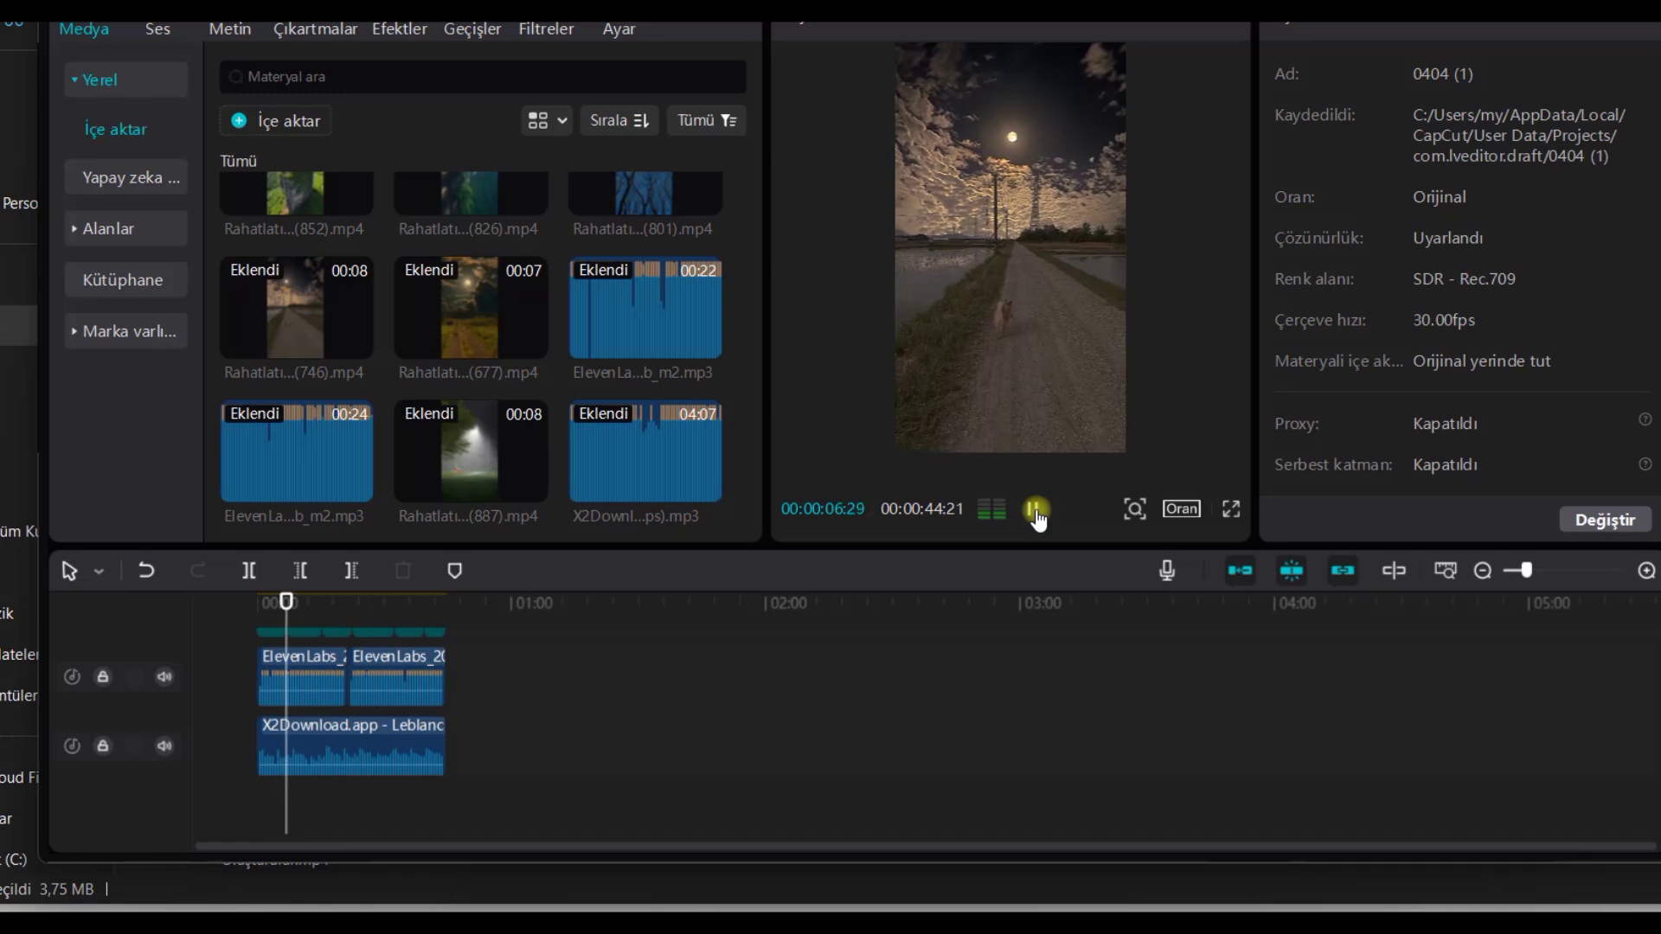
pyautogui.click(1035, 510)
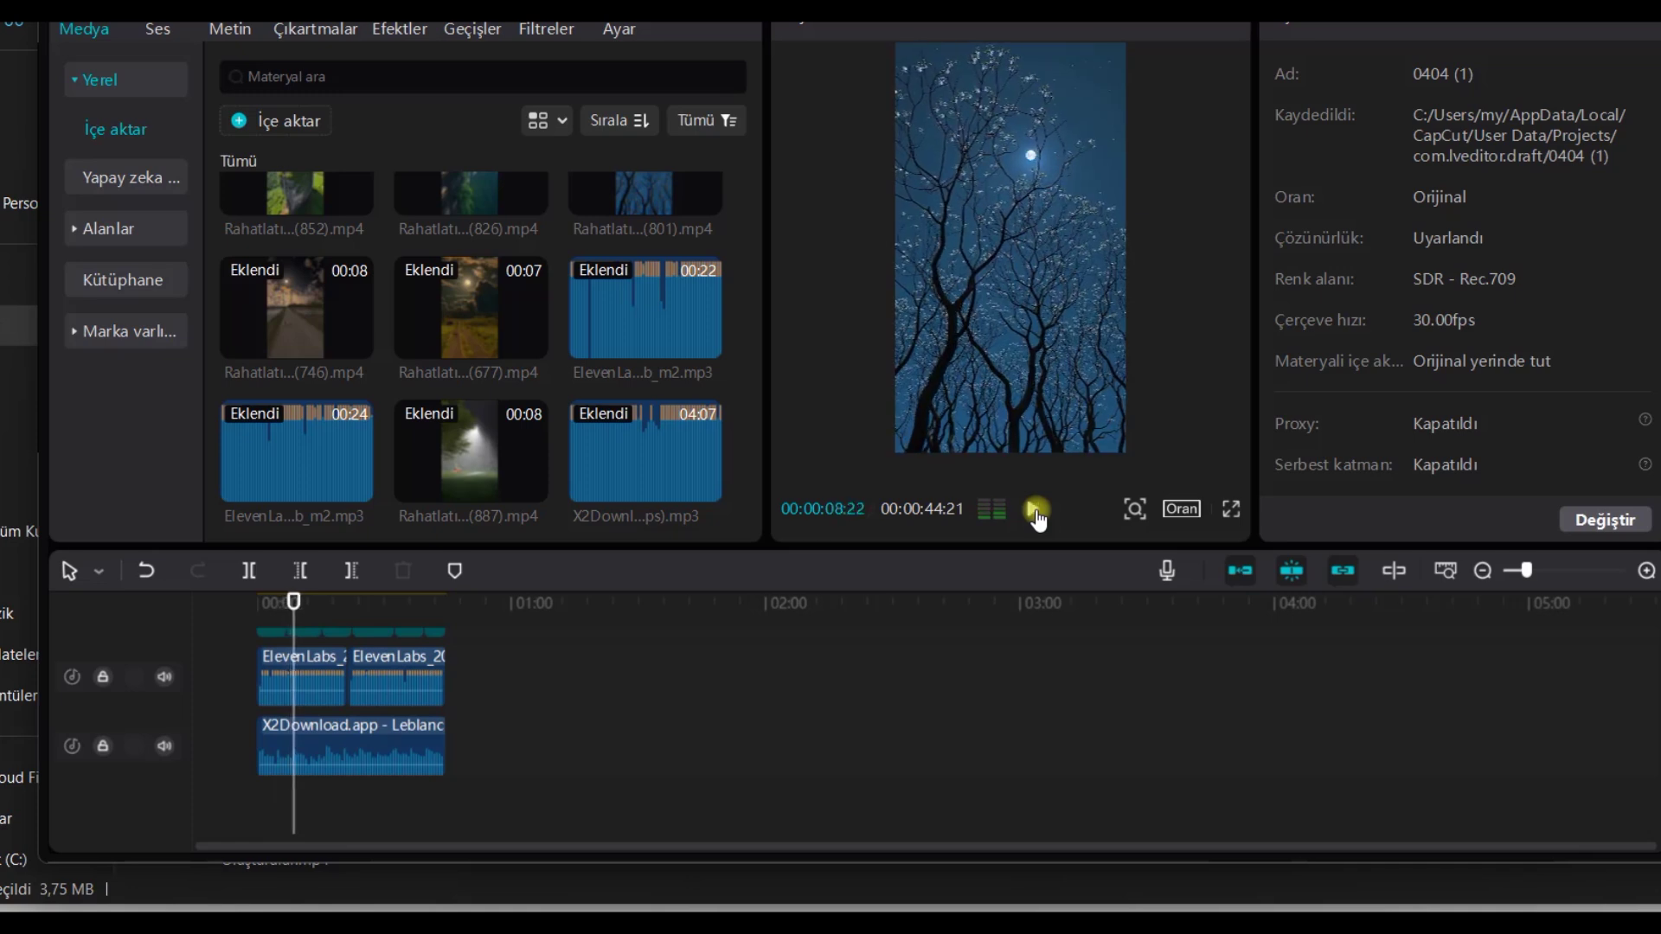
# Add the Oppenheimer filter at the start of the timeline and extend it over the full length of the video.
pyautogui.scroll(1, 294, 320)
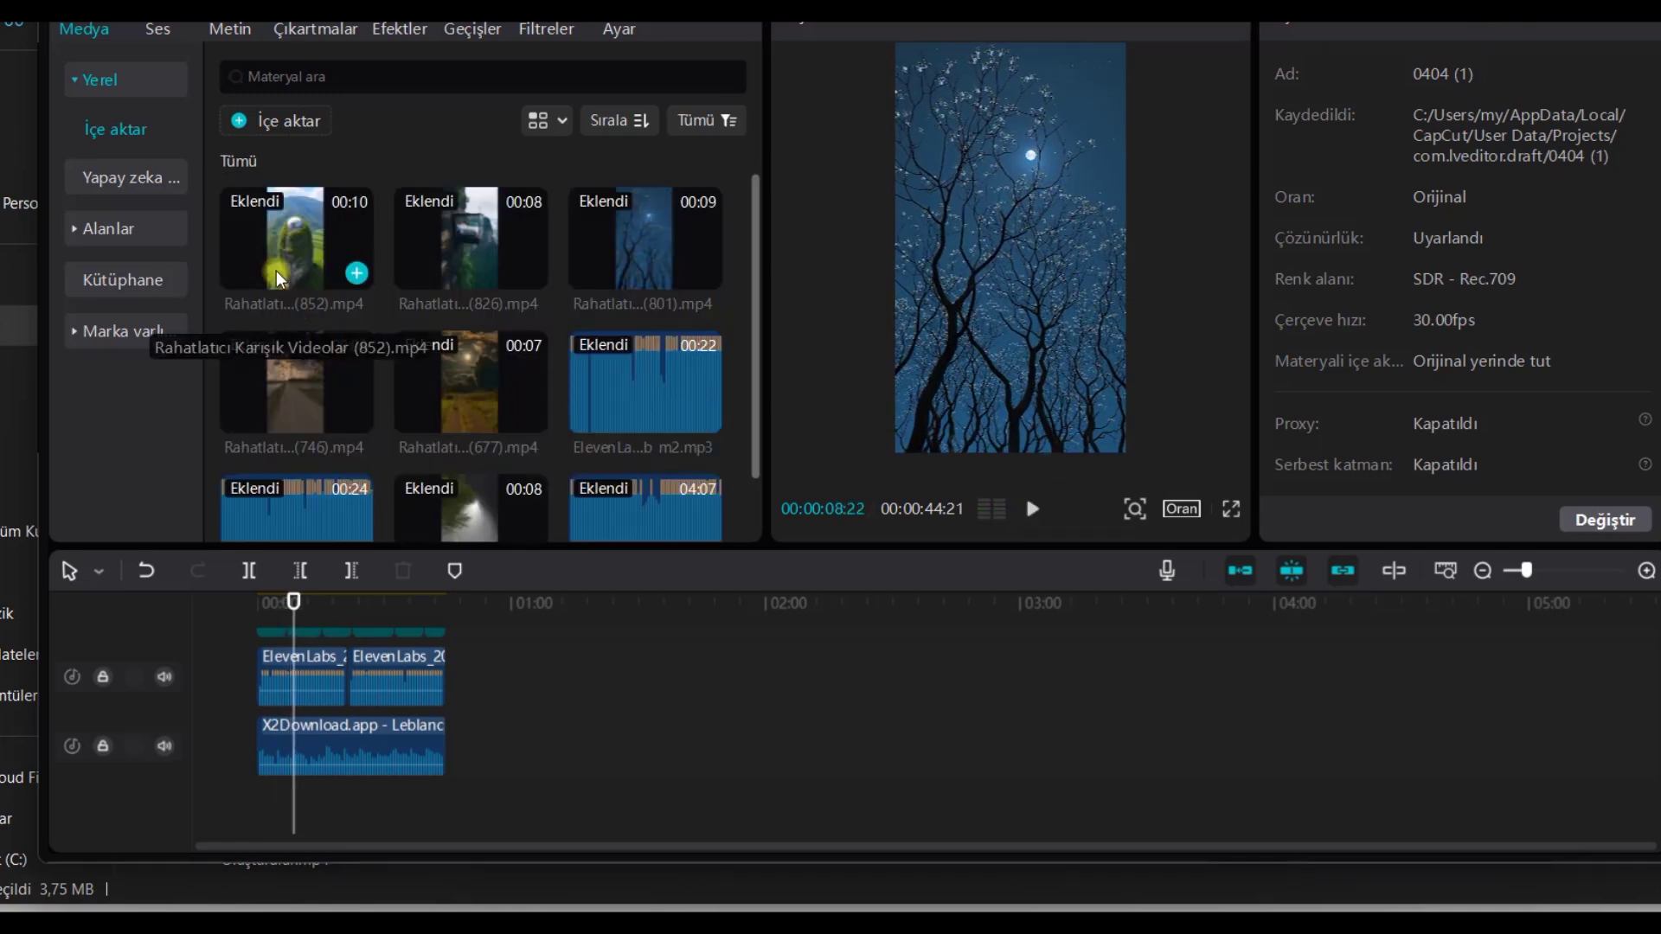
pyautogui.scroll(2, 415, 692)
pyautogui.moveTo(297, 599); pyautogui.dragTo(204, 605)
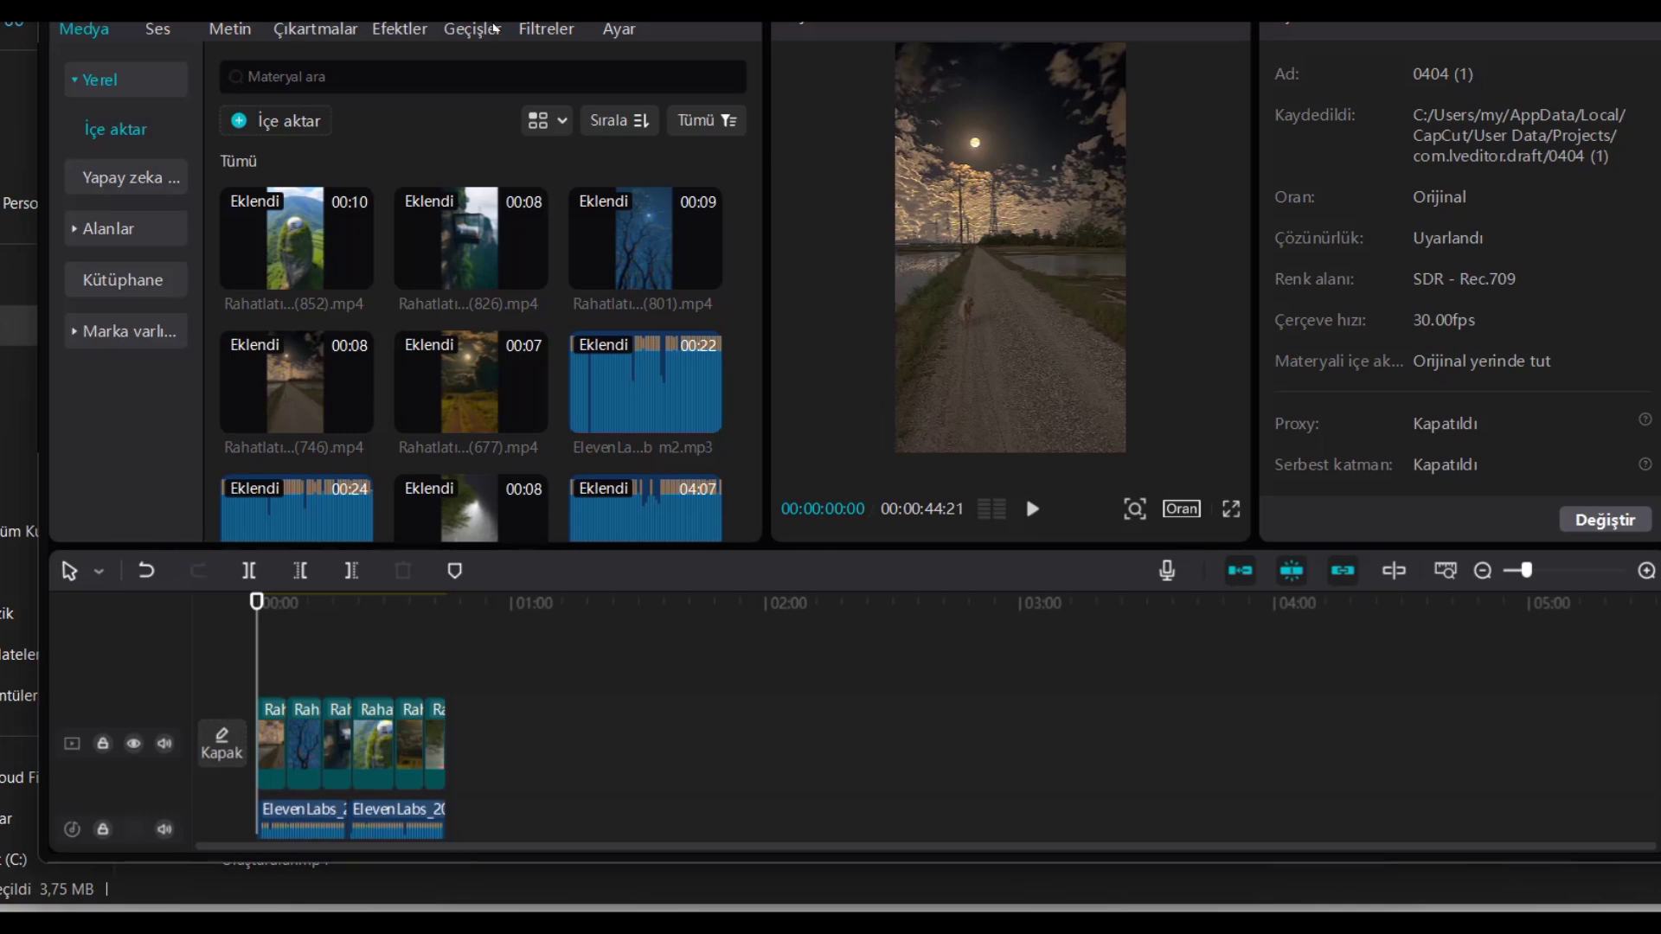
pyautogui.click(546, 28)
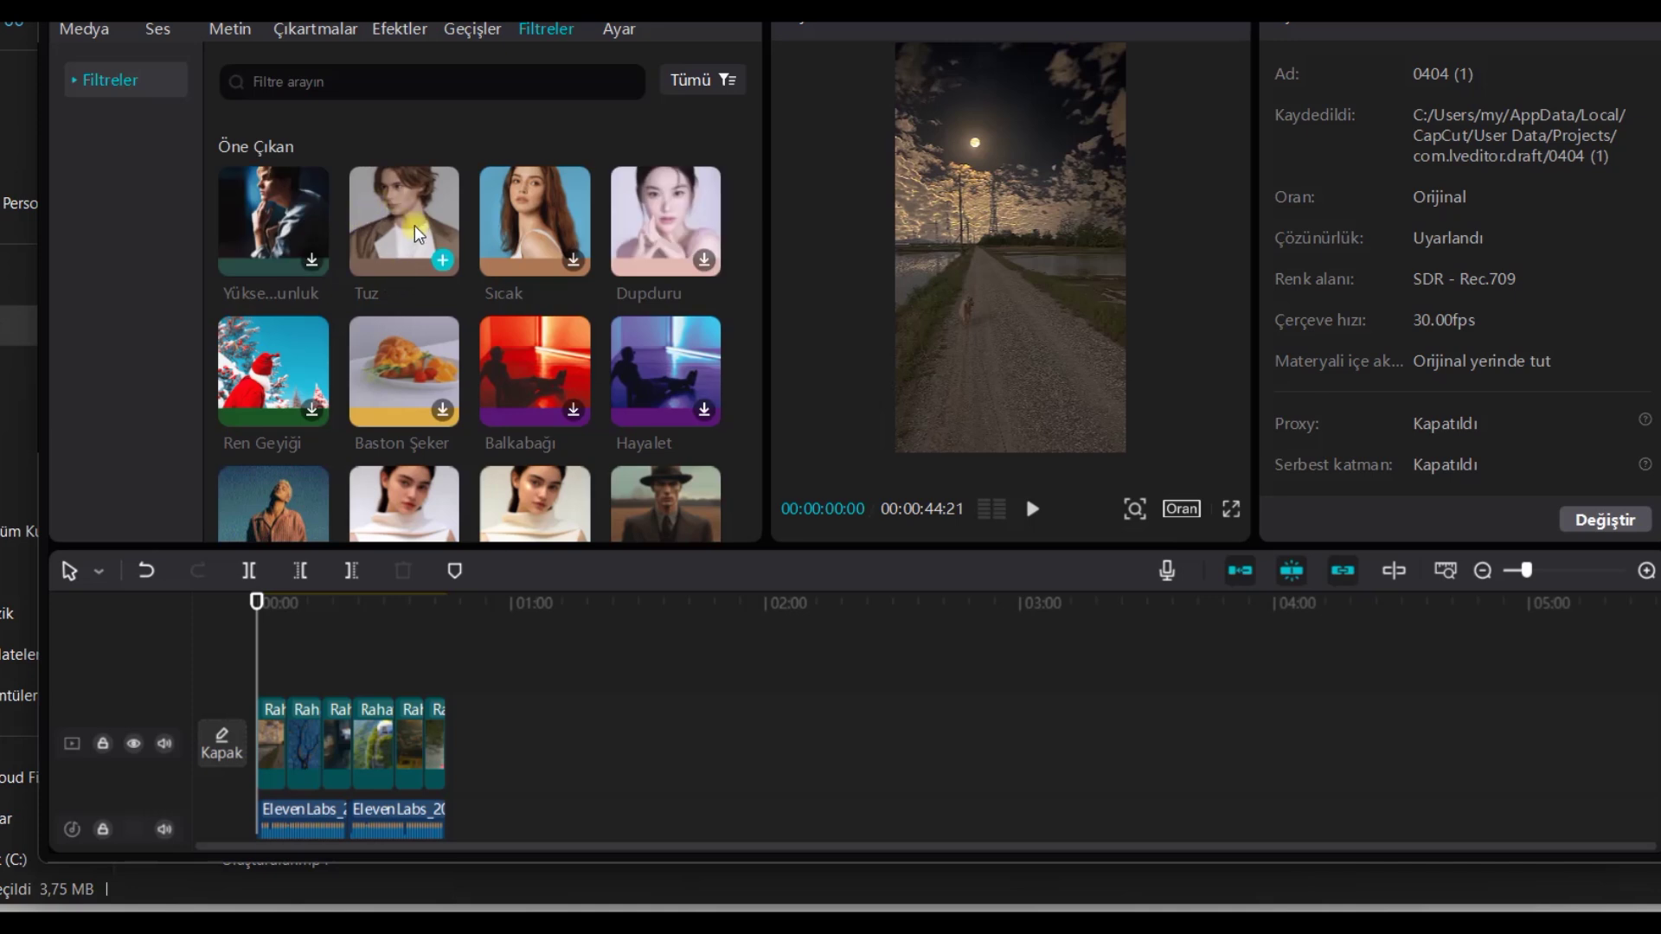
pyautogui.scroll(-3, 416, 234)
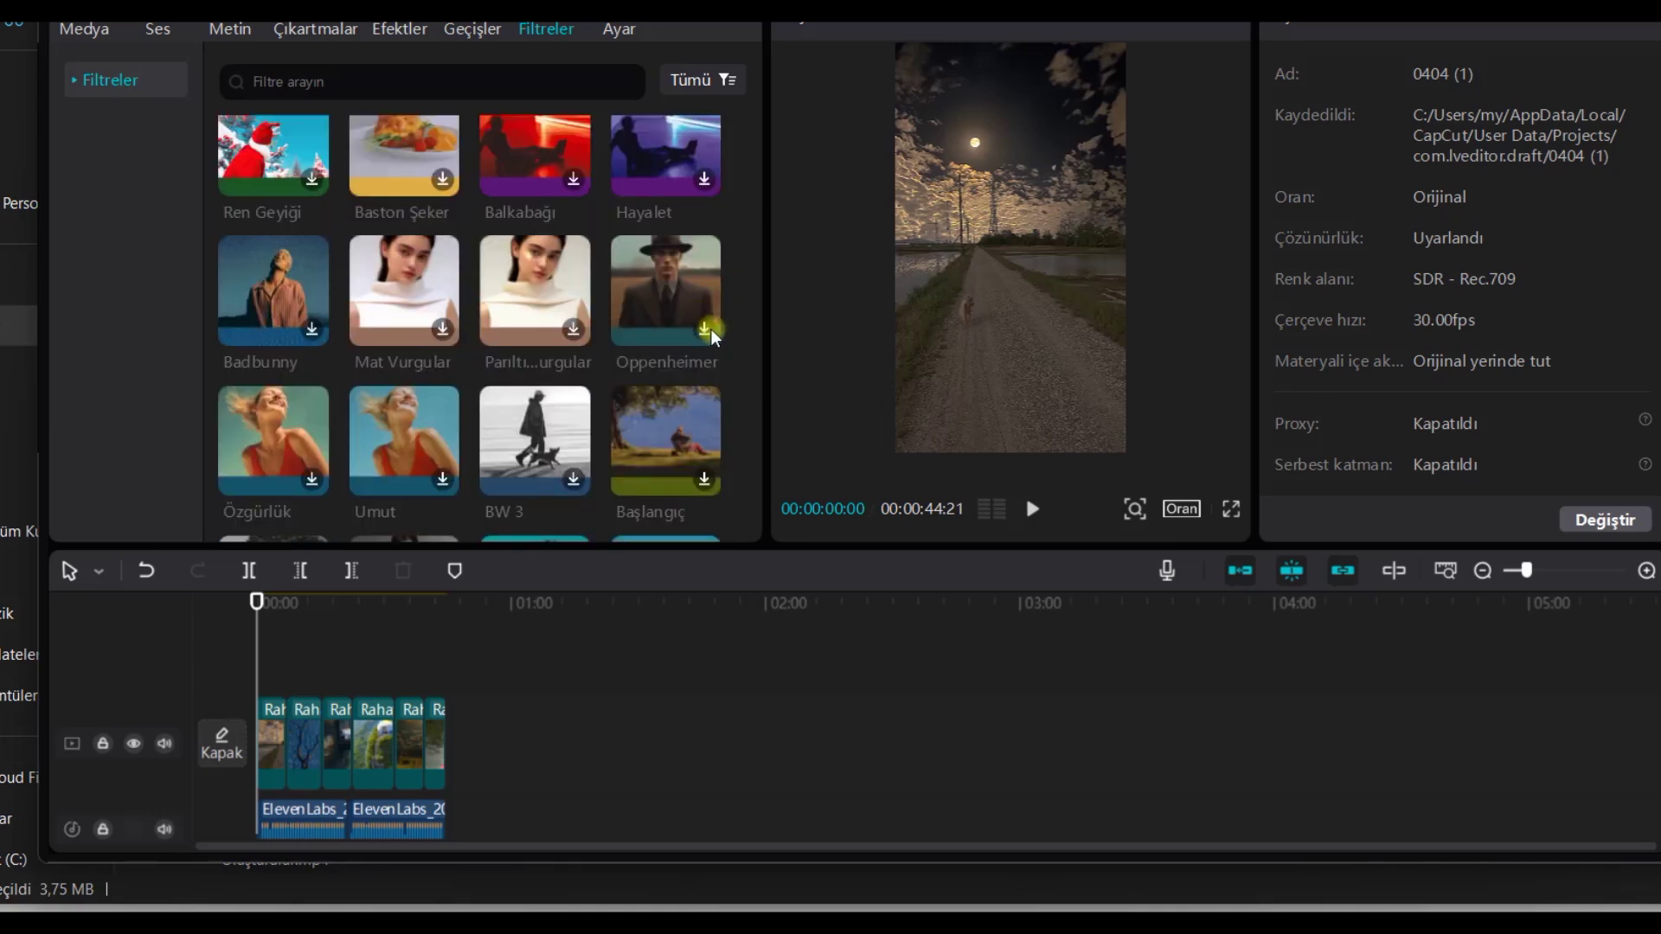
pyautogui.click(673, 300)
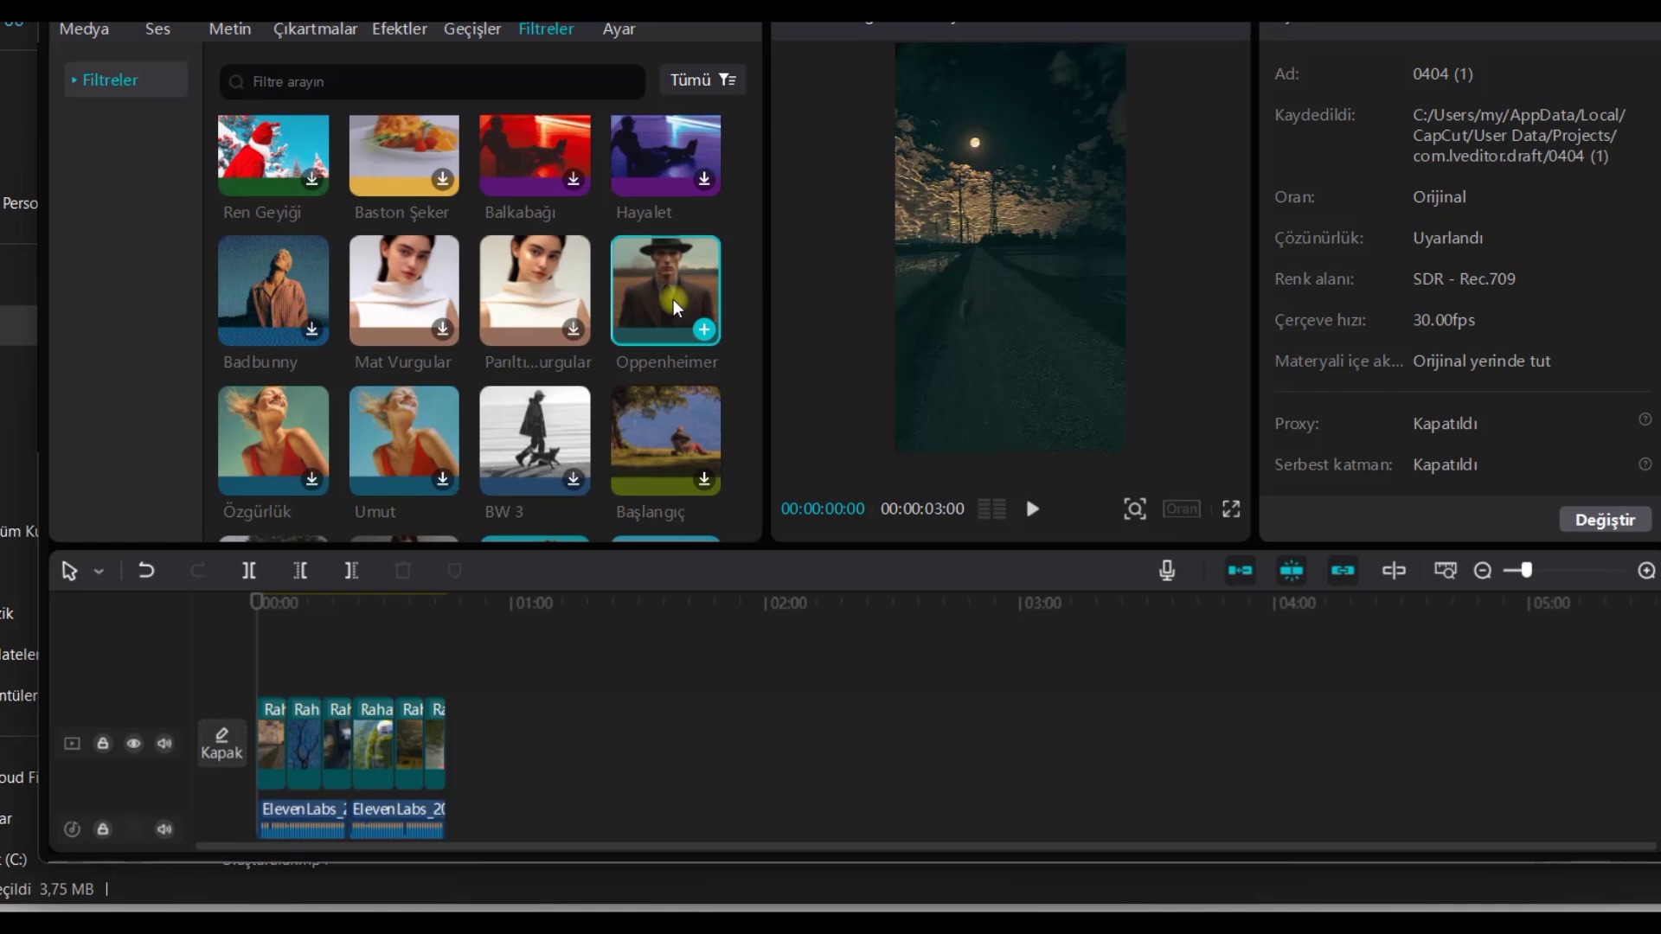
pyautogui.click(704, 330)
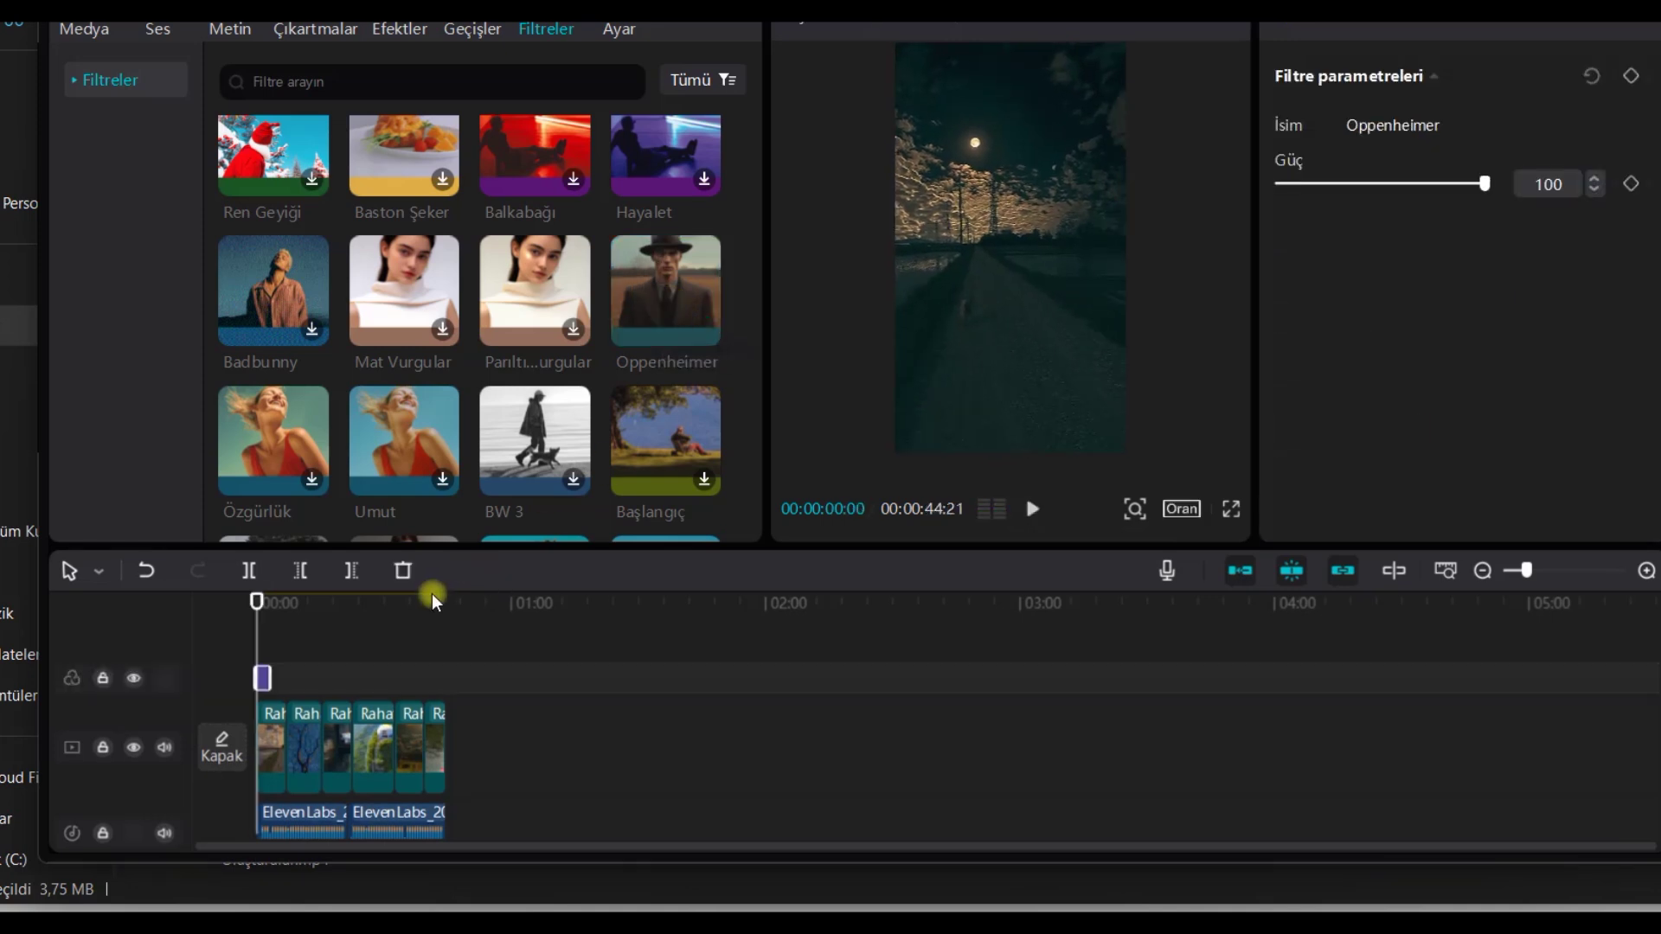
pyautogui.moveTo(265, 680); pyautogui.dragTo(447, 666)
pyautogui.moveTo(257, 602); pyautogui.dragTo(211, 619)
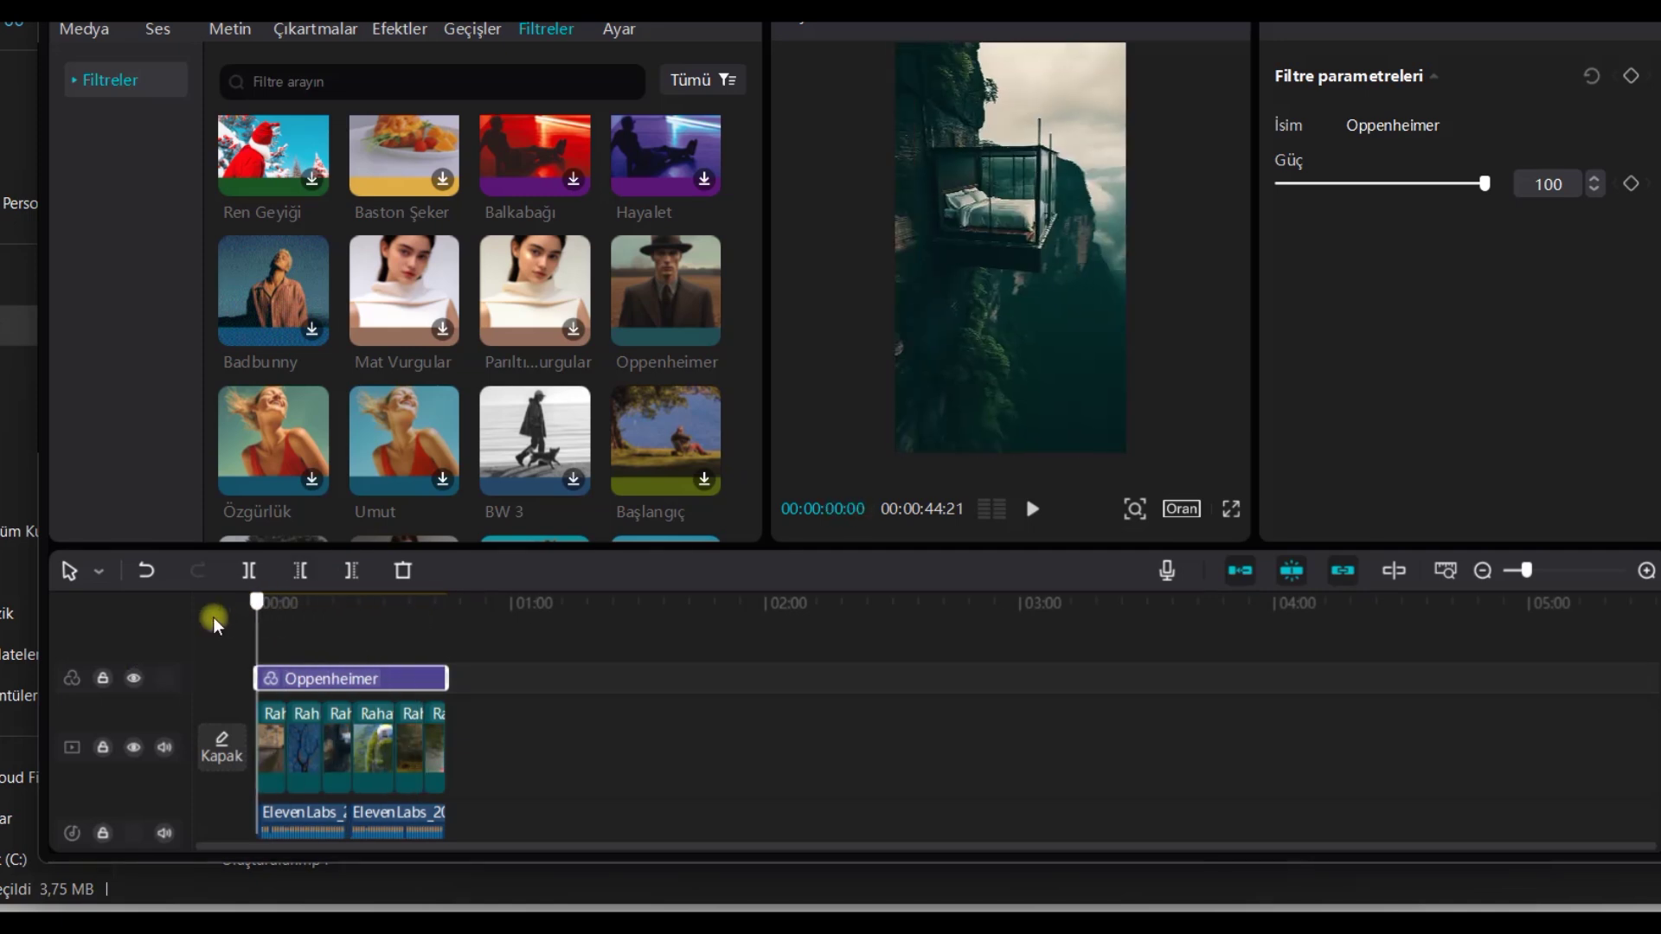
pyautogui.click(327, 693)
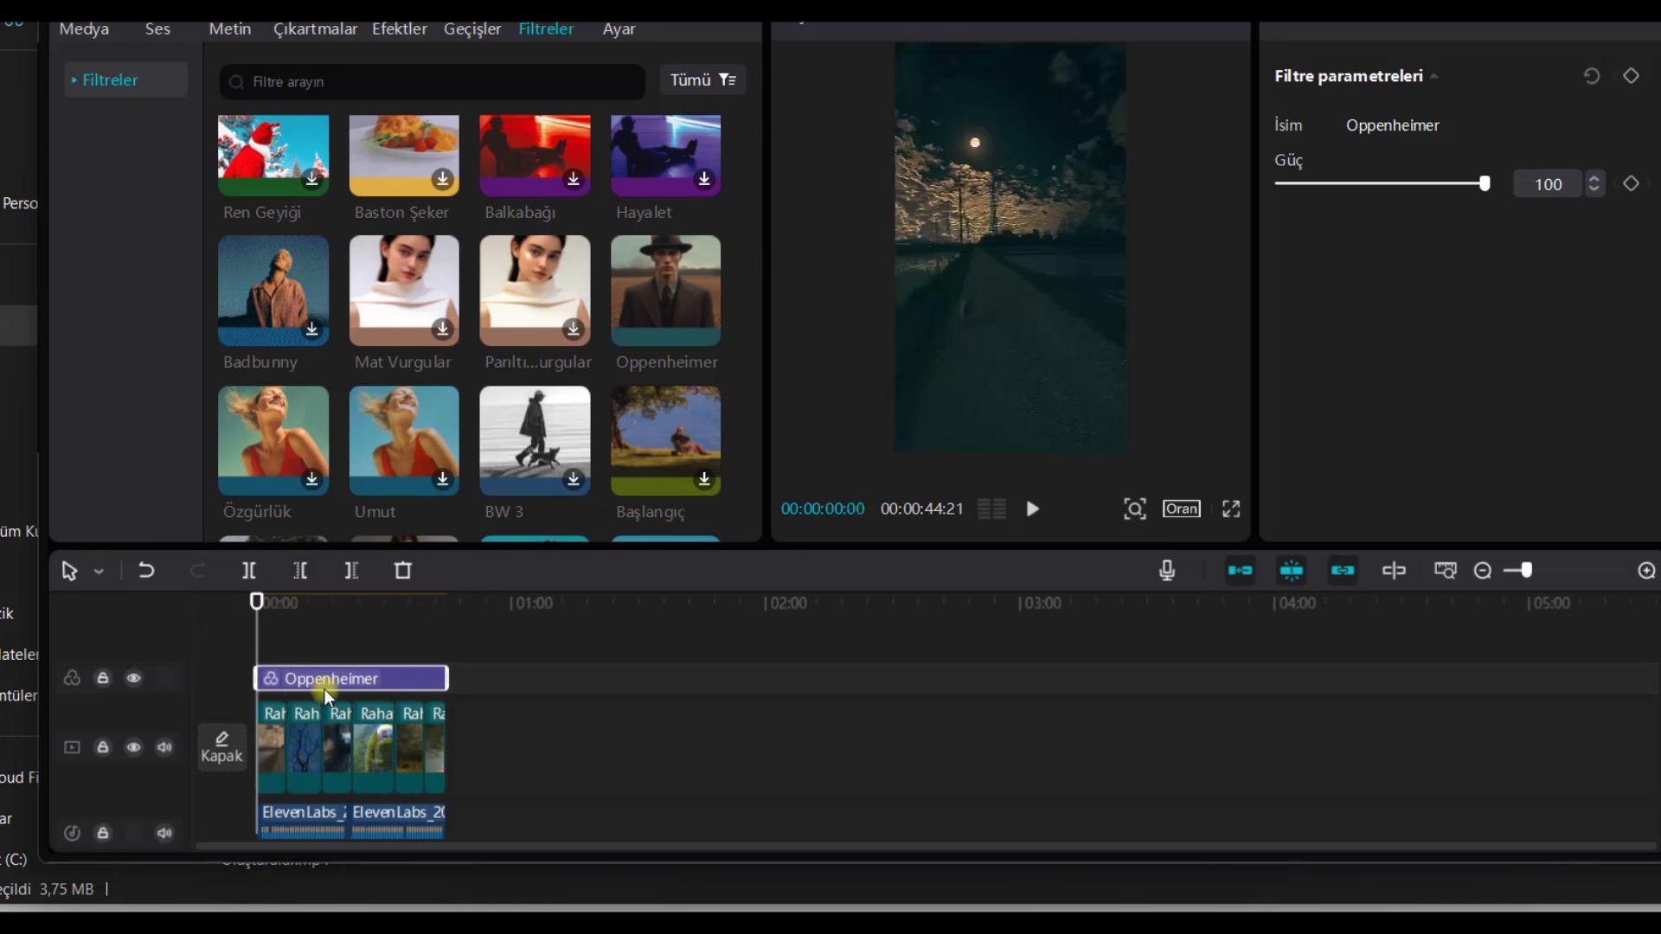
# Generate automatic captions for the video with Turkish (Türkçe) as the spoken language.
pyautogui.click(238, 34)
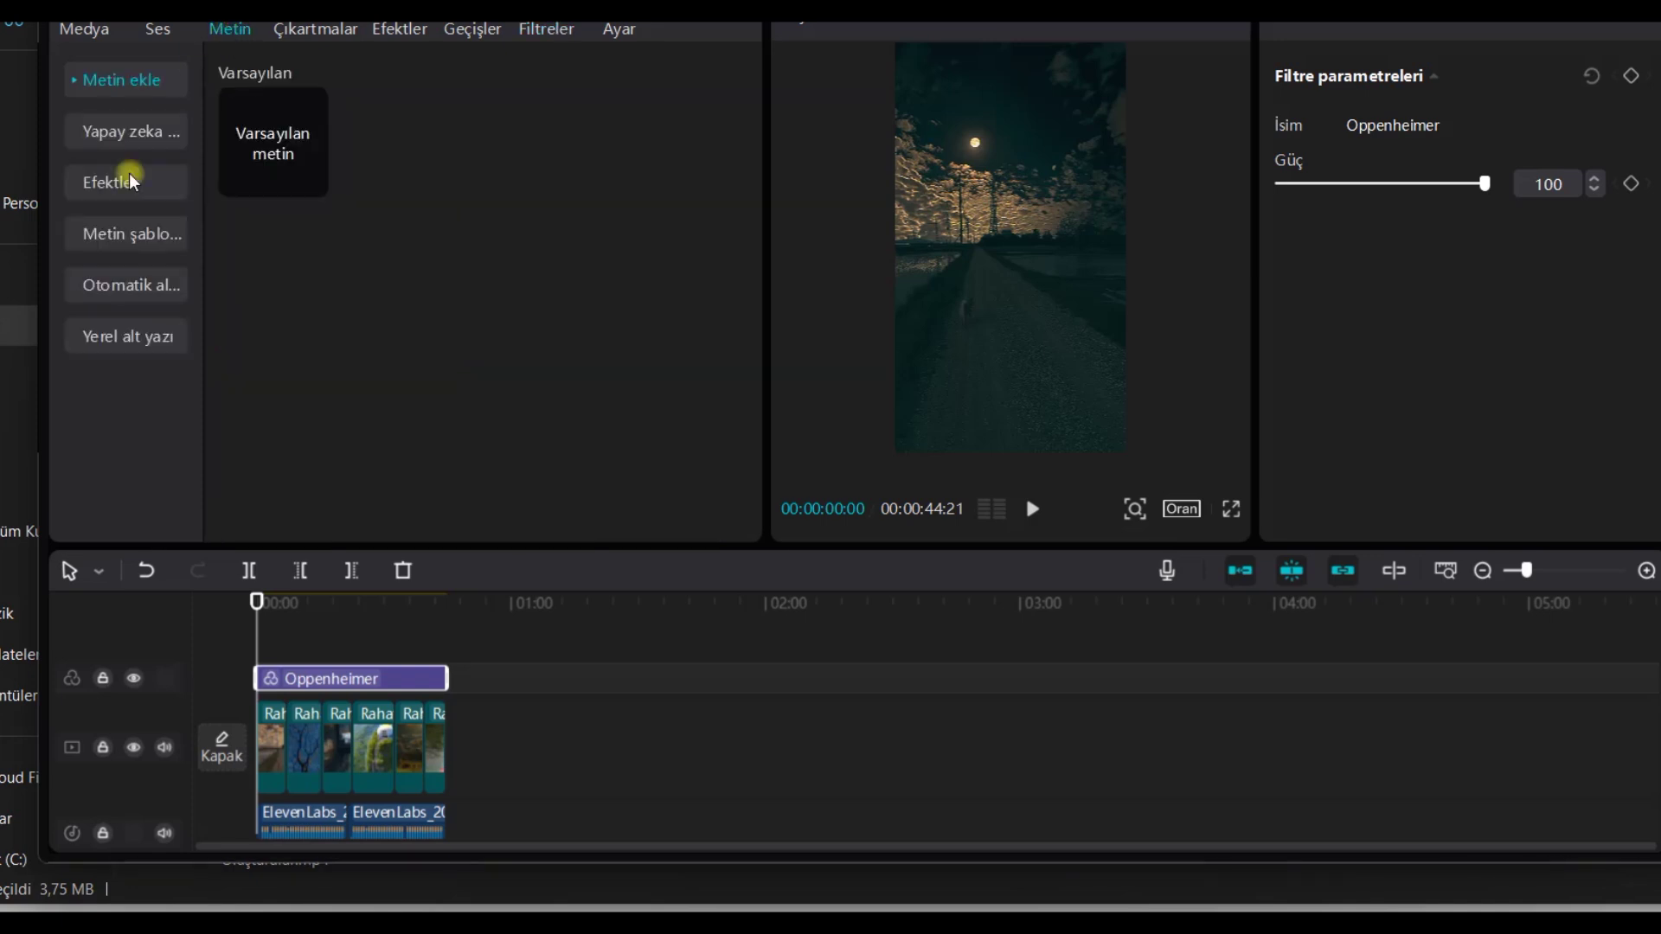
pyautogui.click(159, 285)
pyautogui.click(471, 386)
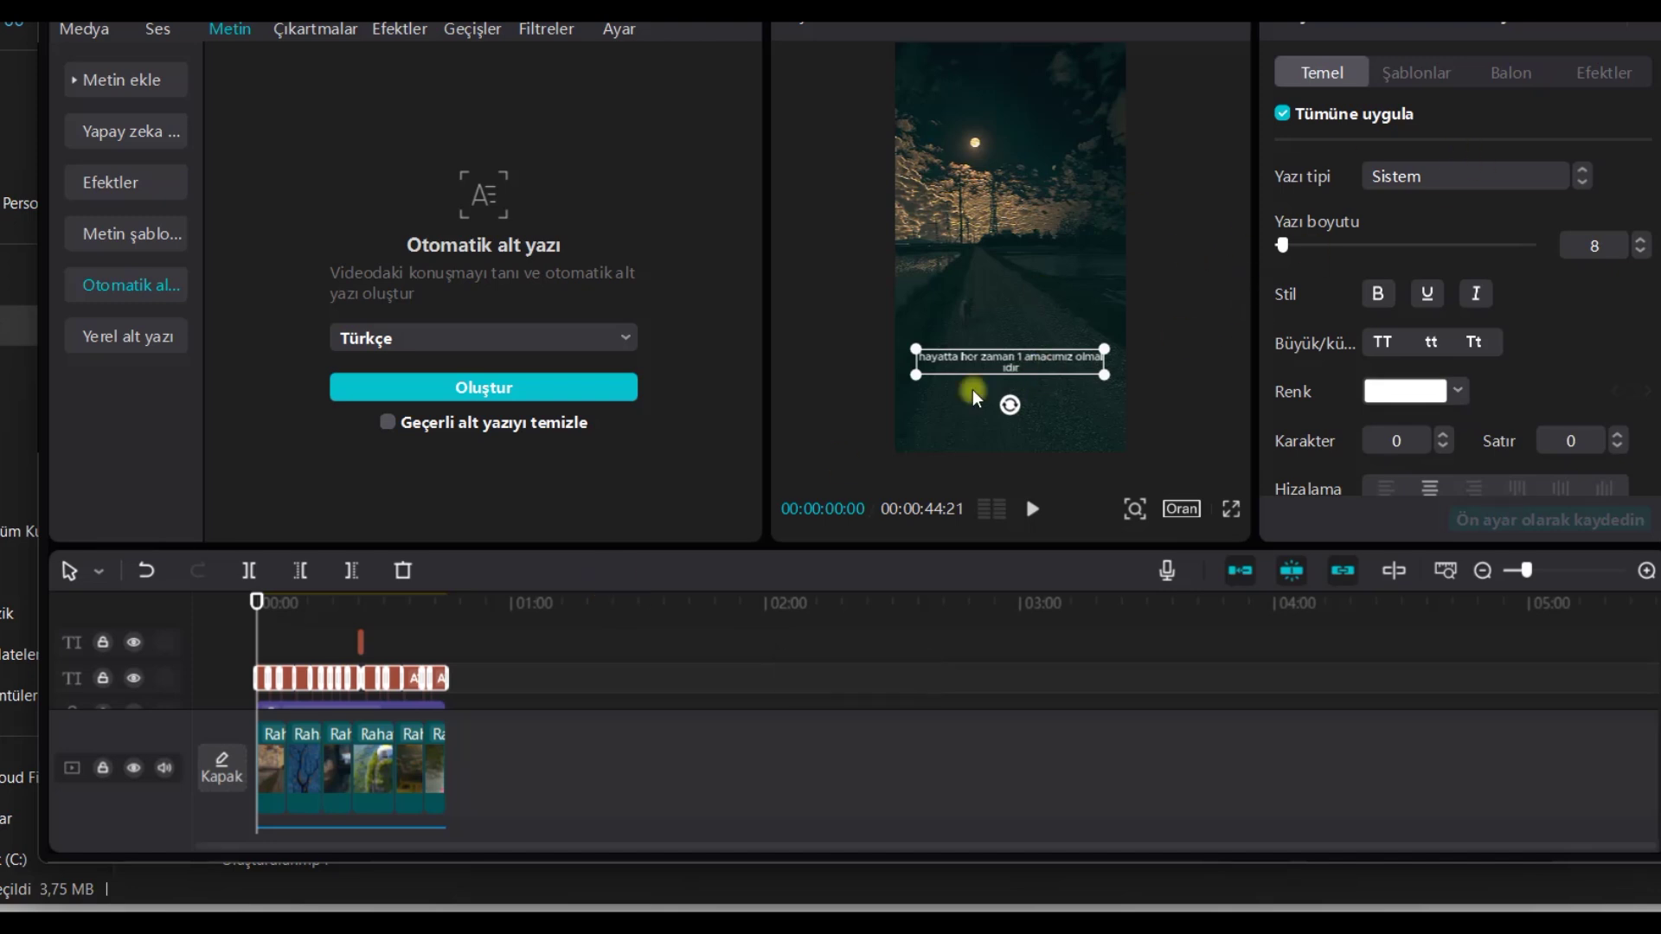
# Correct the first caption by replacing "1" with "bir" so it reads "hayatta her zaman bir amacımız olmalıdır".
pyautogui.click(986, 365)
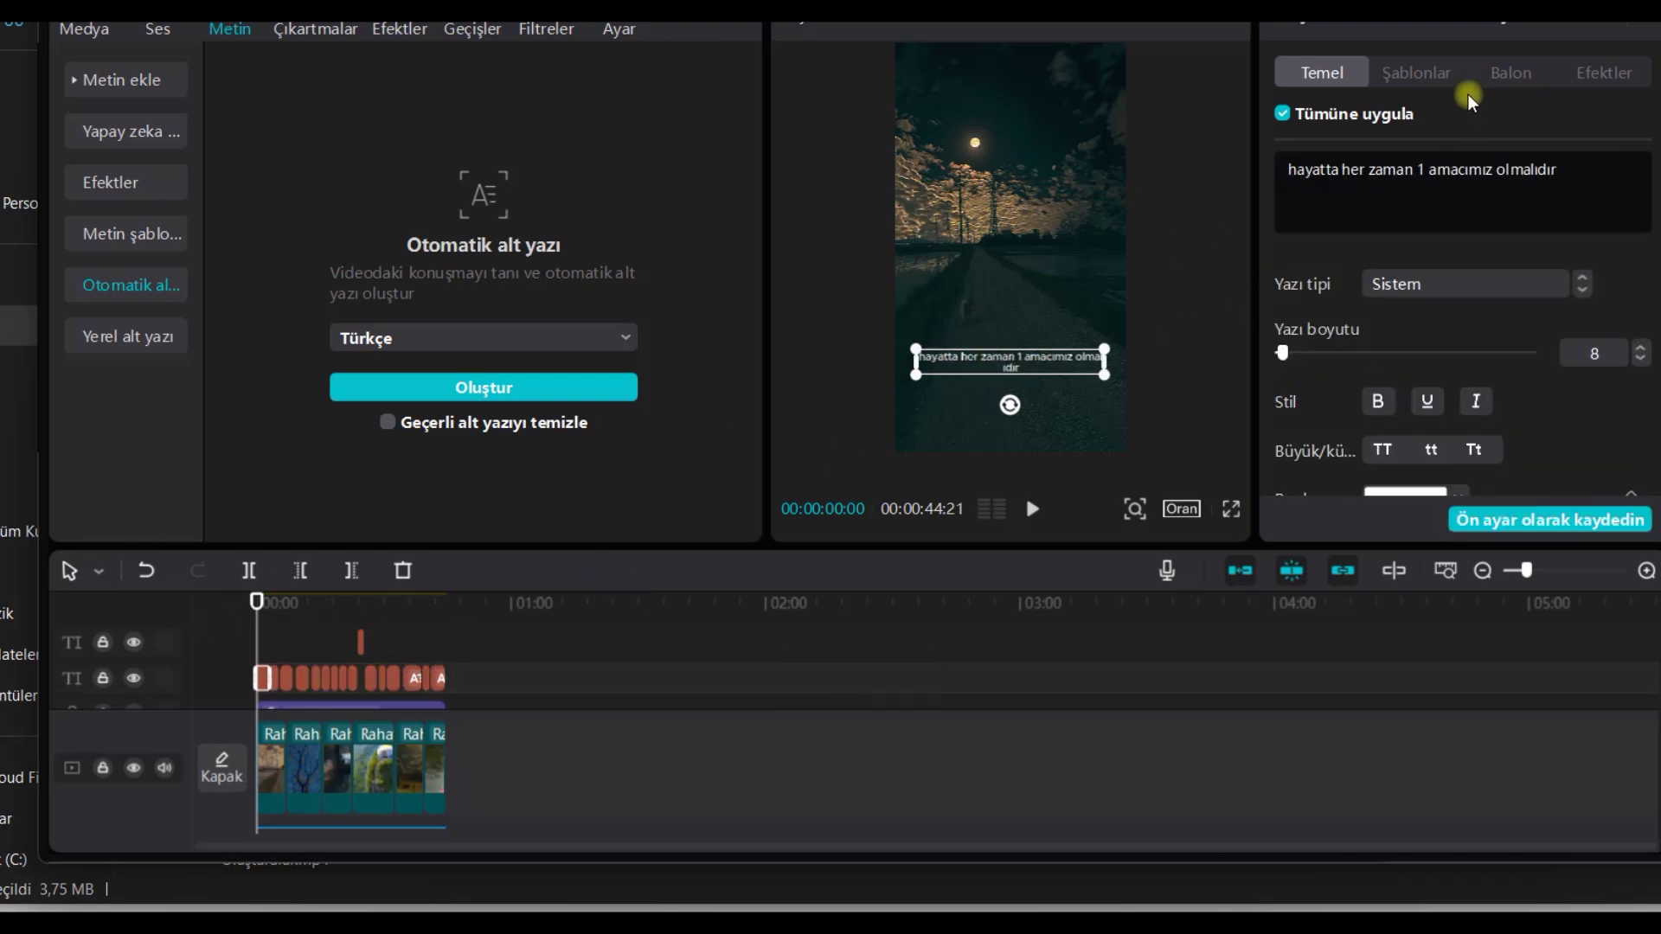
pyautogui.press('BackSpace')
pyautogui.write('bir')
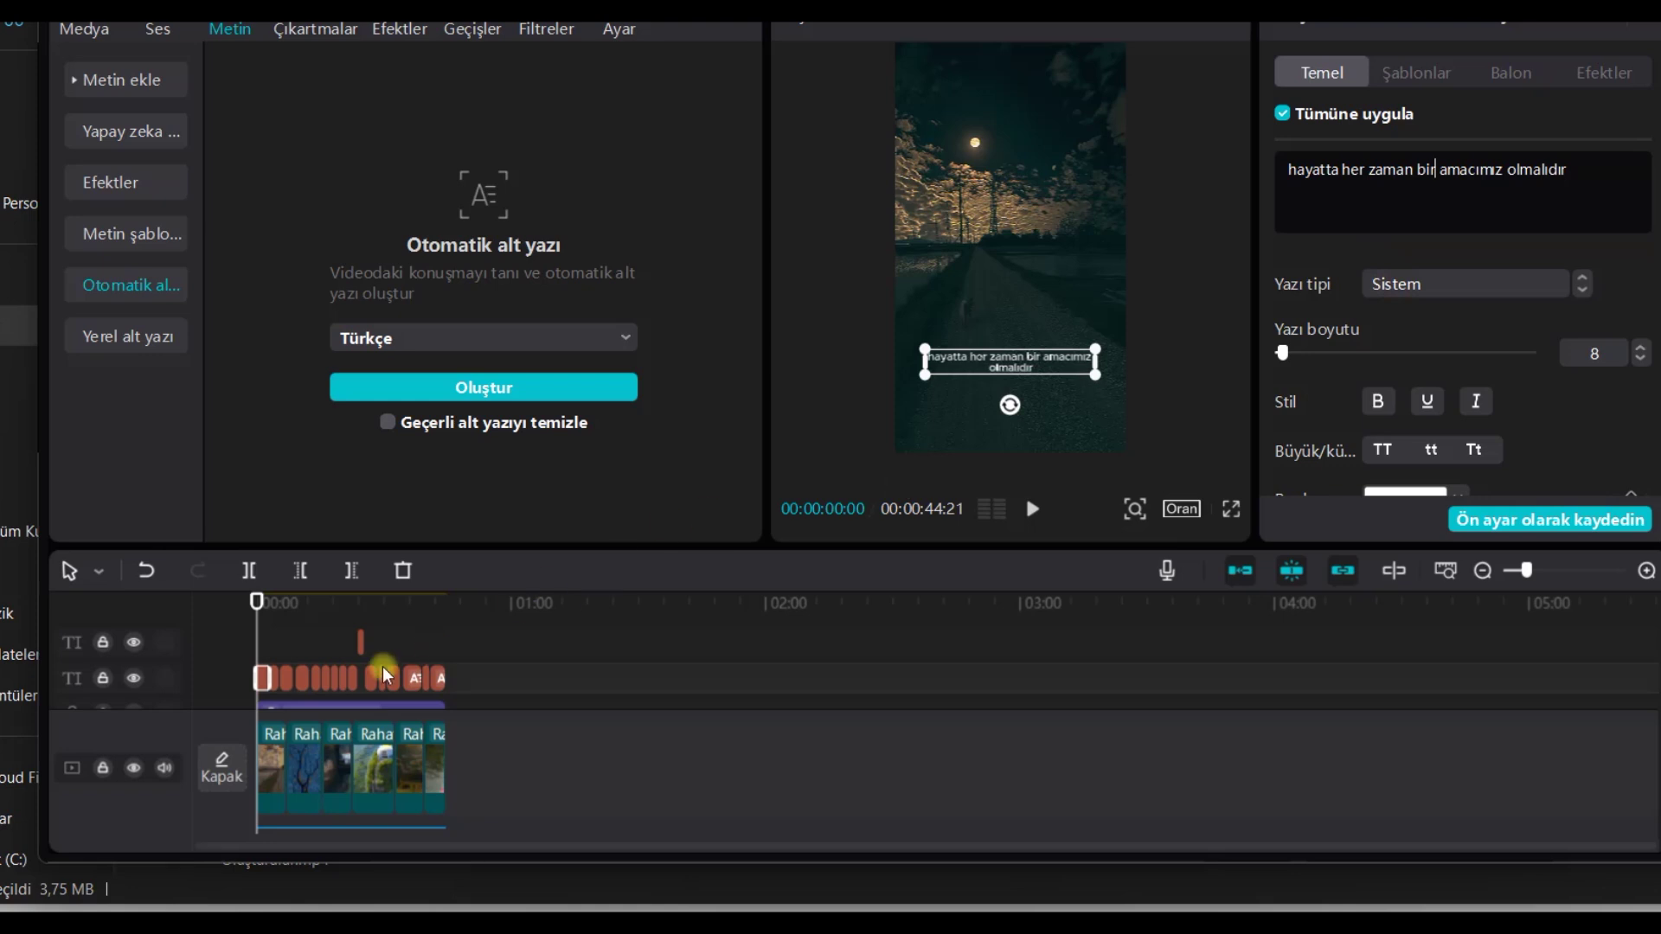
pyautogui.click(478, 647)
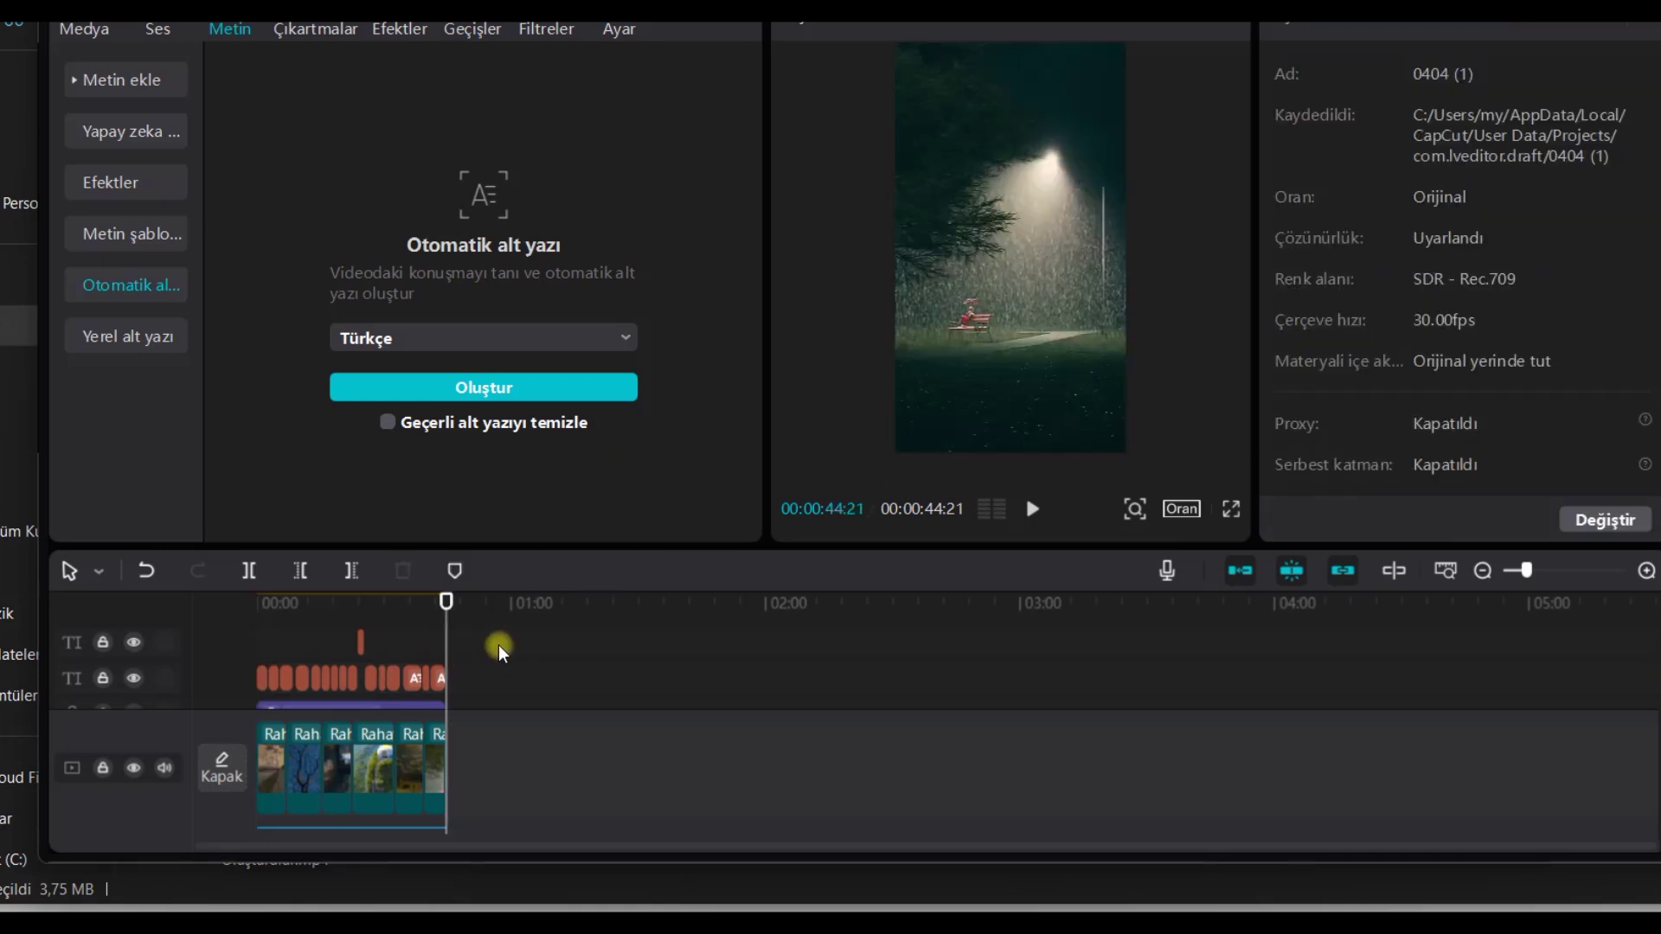
# Select the first caption, apply the "The quick brown fox" text template to all captions and preview roughly the first nine seconds.
pyautogui.moveTo(445, 600); pyautogui.dragTo(211, 656)
pyautogui.click(260, 665)
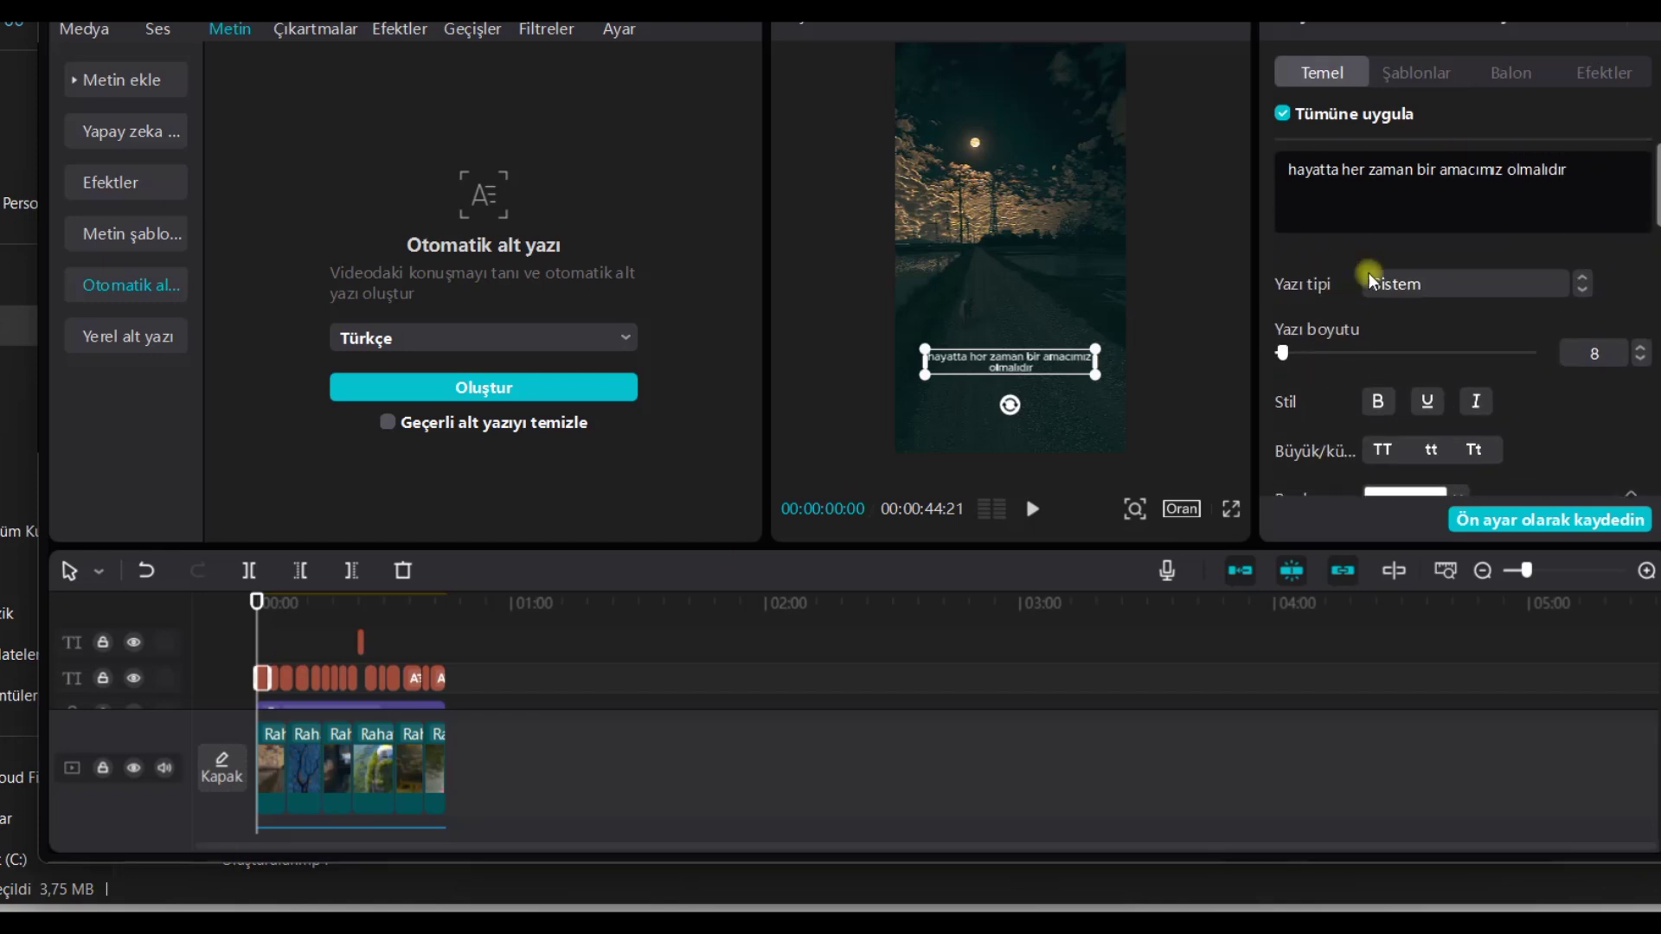
pyautogui.click(1411, 69)
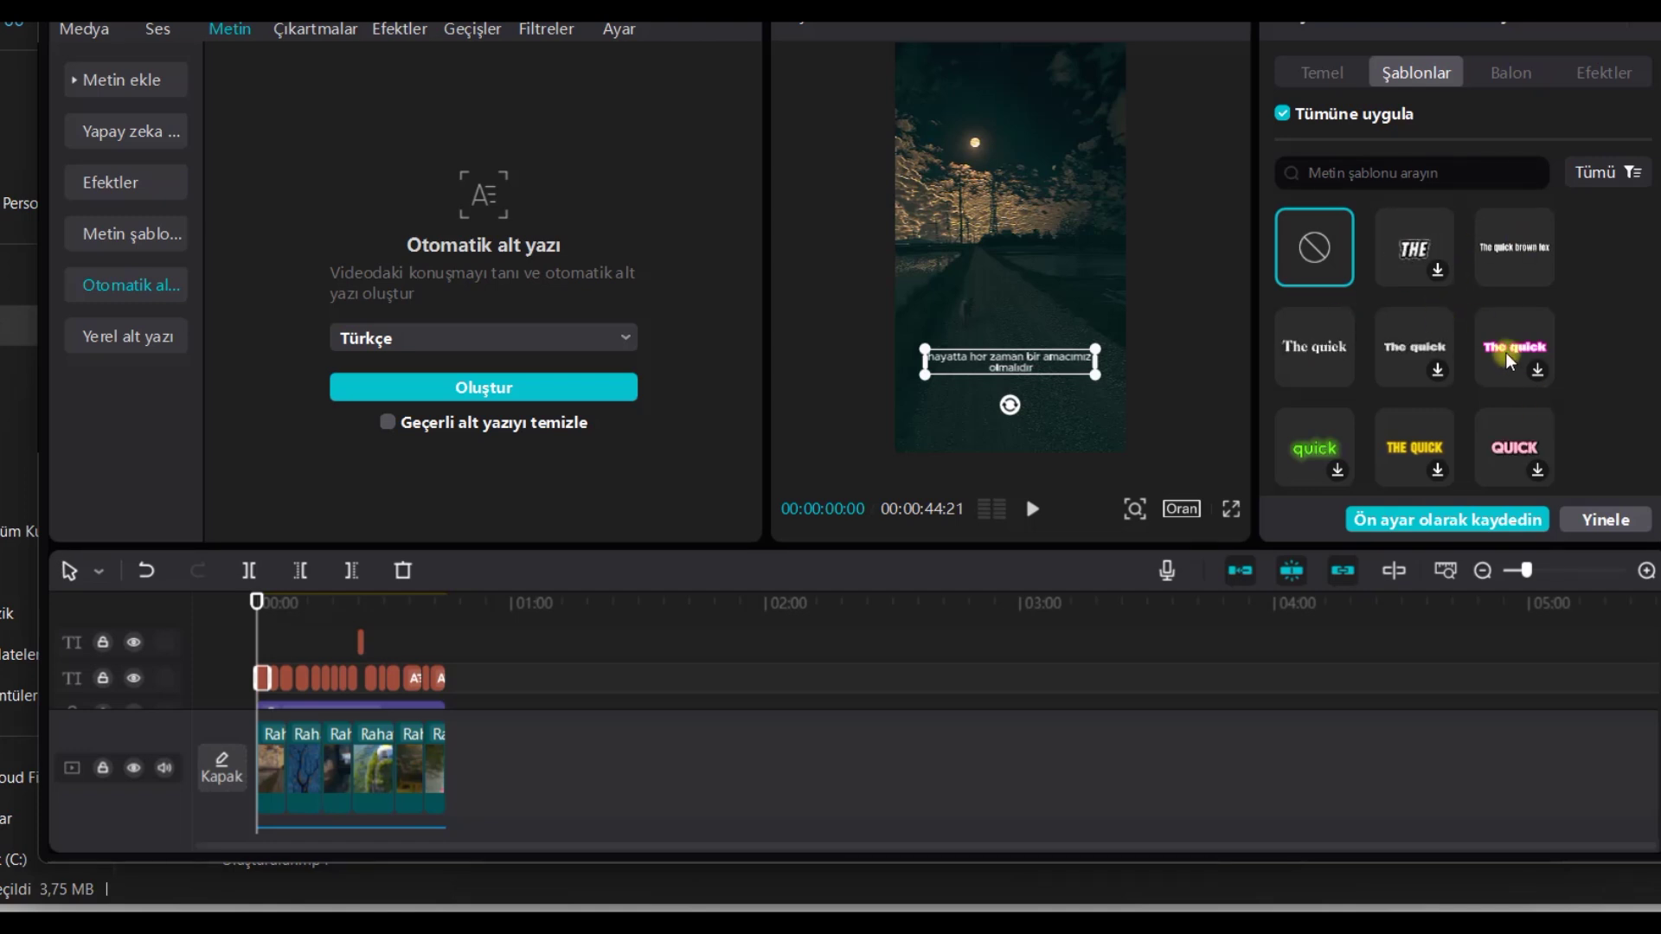
pyautogui.scroll(-2, 1507, 354)
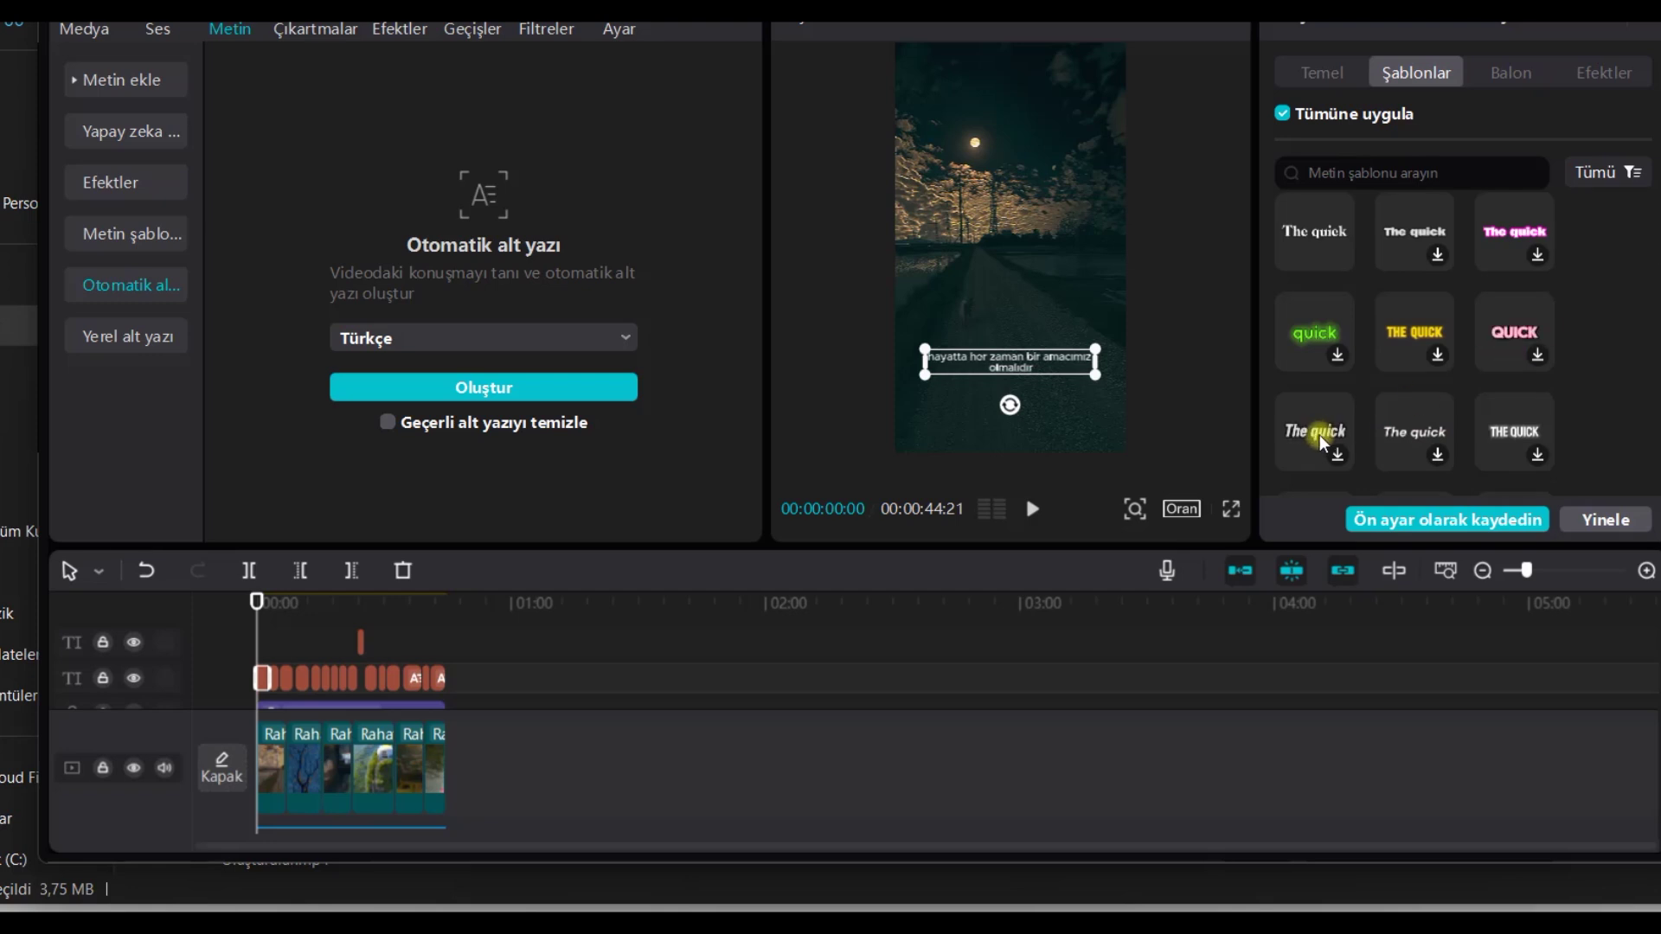
pyautogui.scroll(2, 1319, 428)
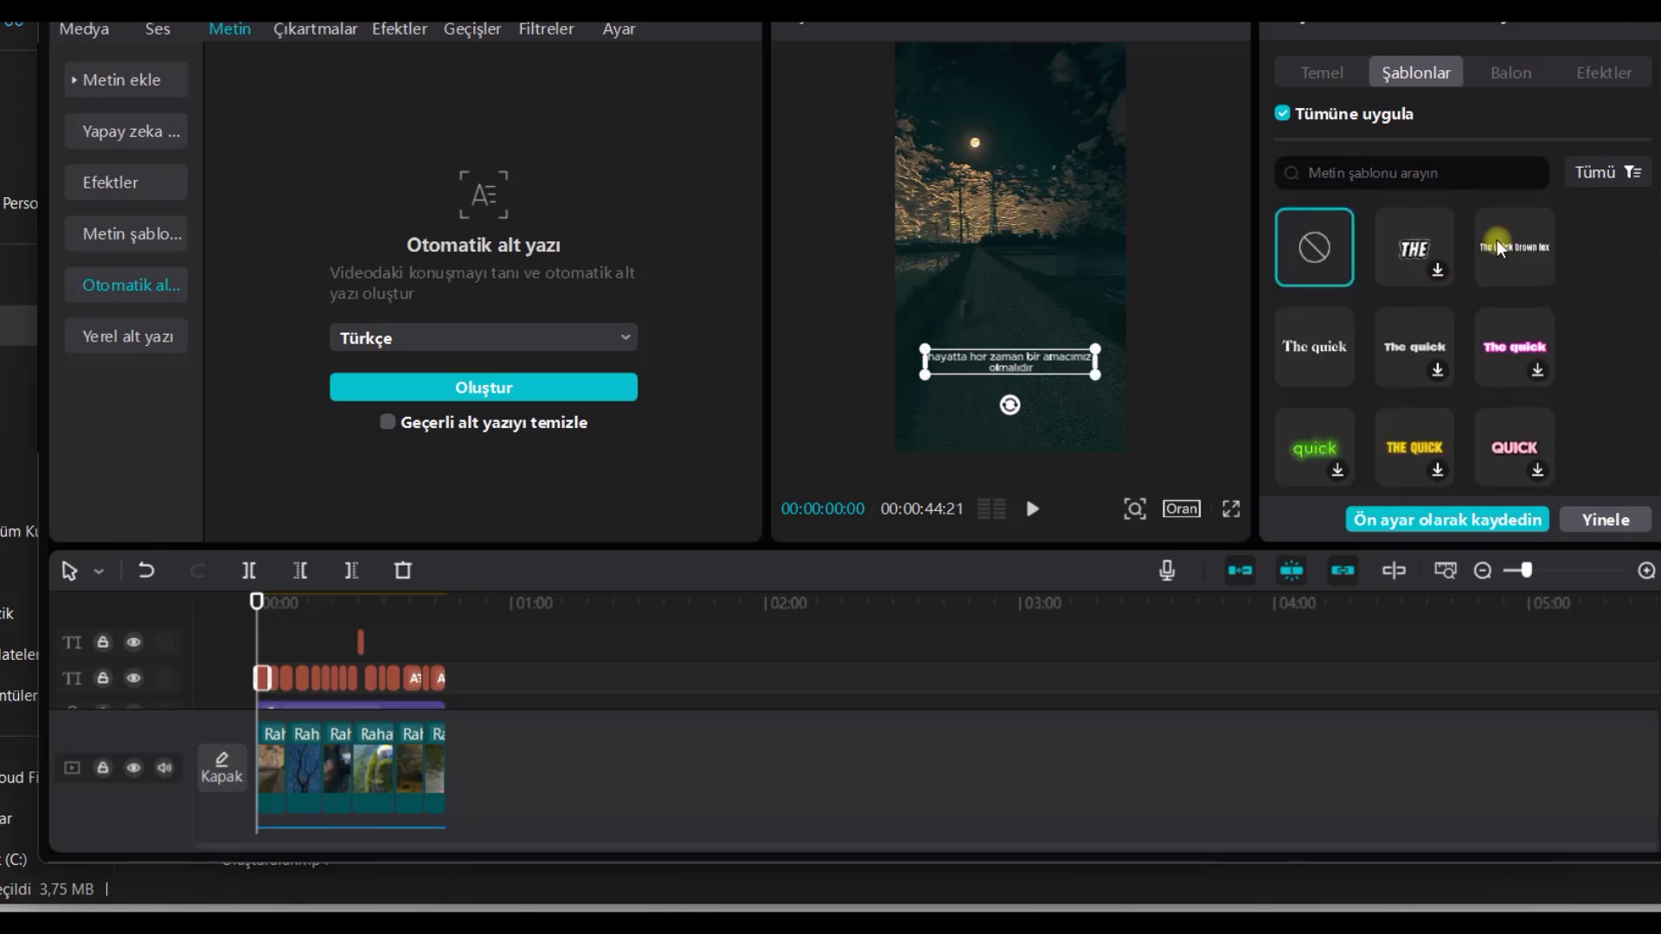
pyautogui.click(1501, 243)
pyautogui.click(1029, 512)
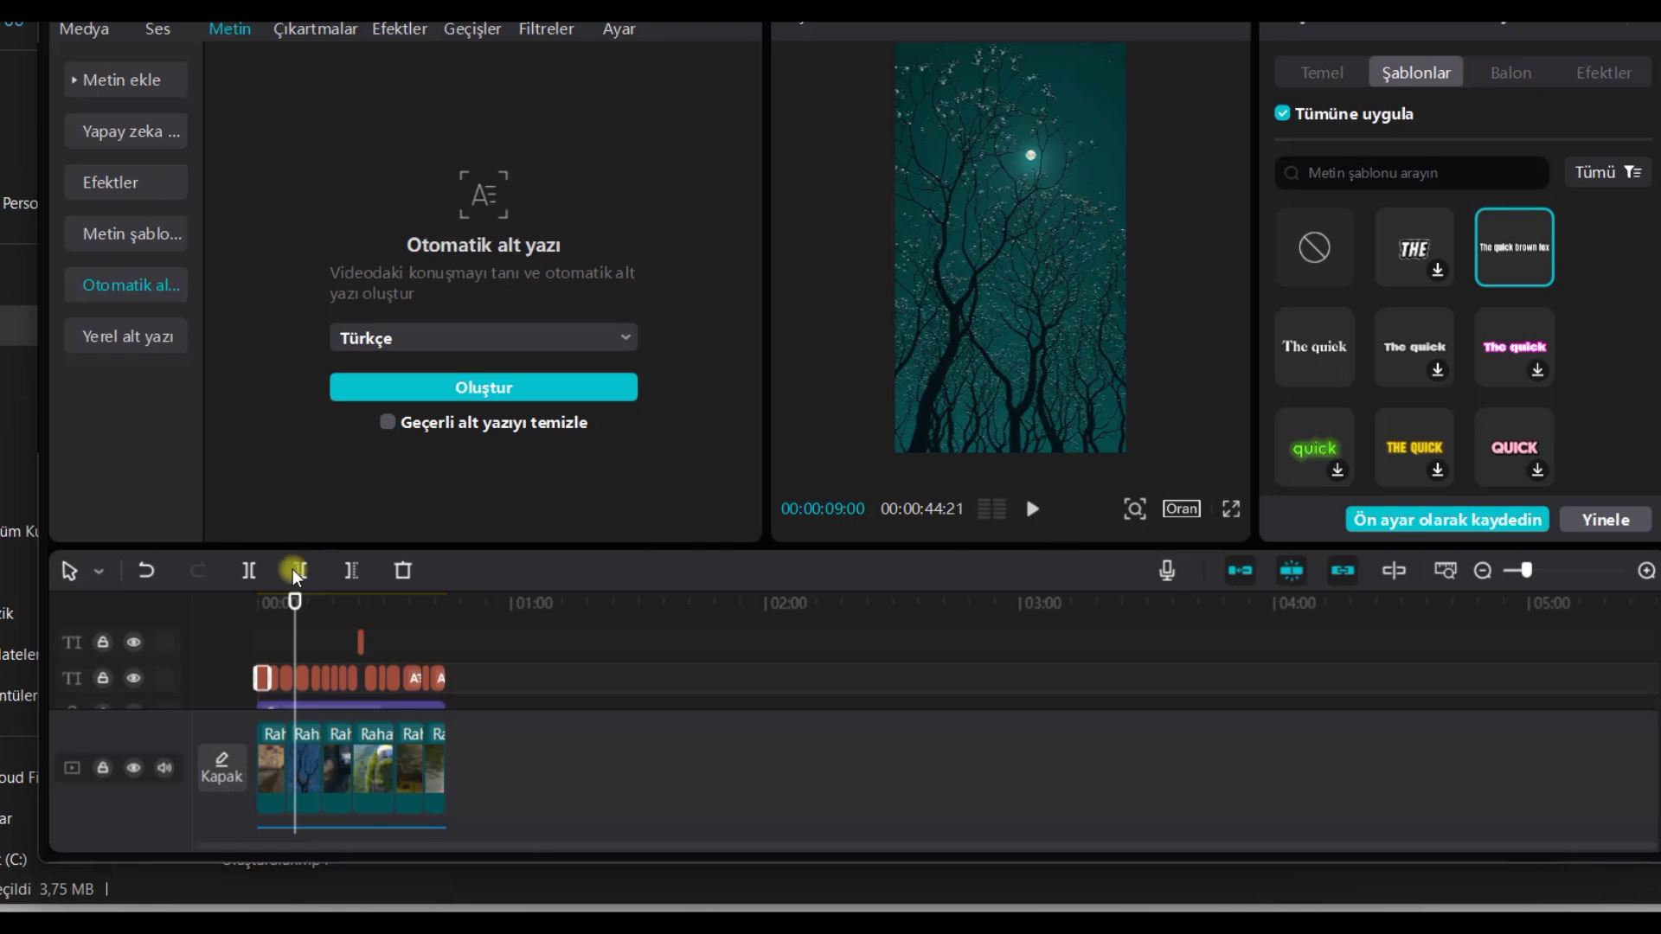
pyautogui.moveTo(296, 599); pyautogui.dragTo(208, 603)
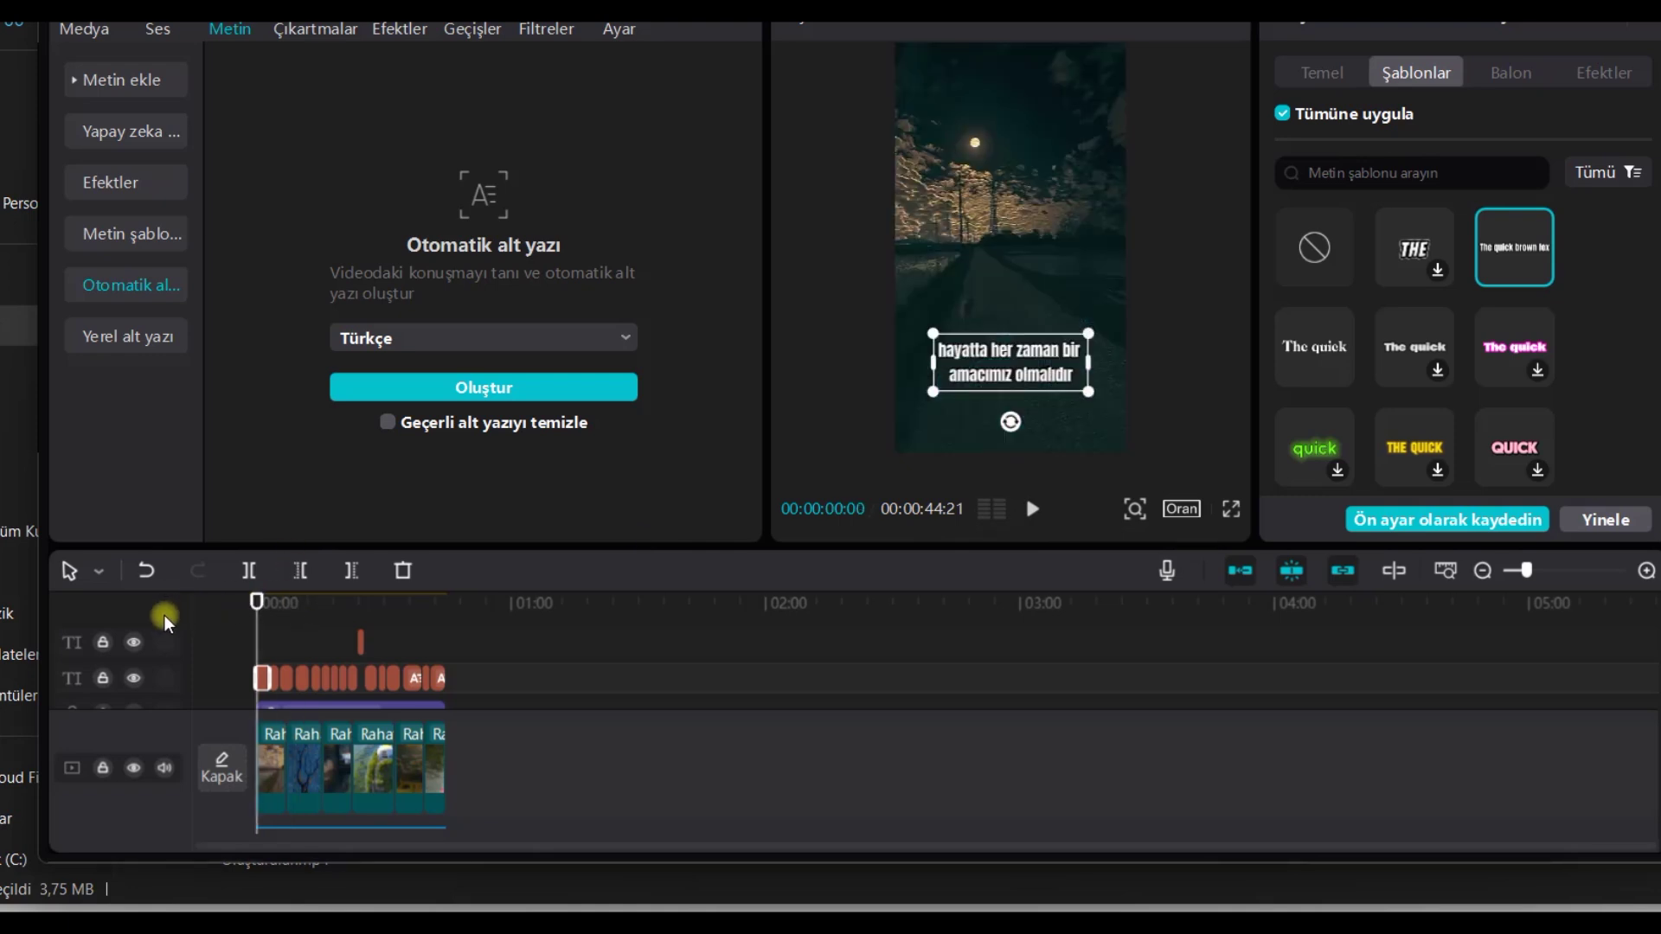
# Export the video under the title "motiv" as a 1080P HEVC mp4 at 30fps, with the audio also exported as MP3.
pyautogui.click(351, 570)
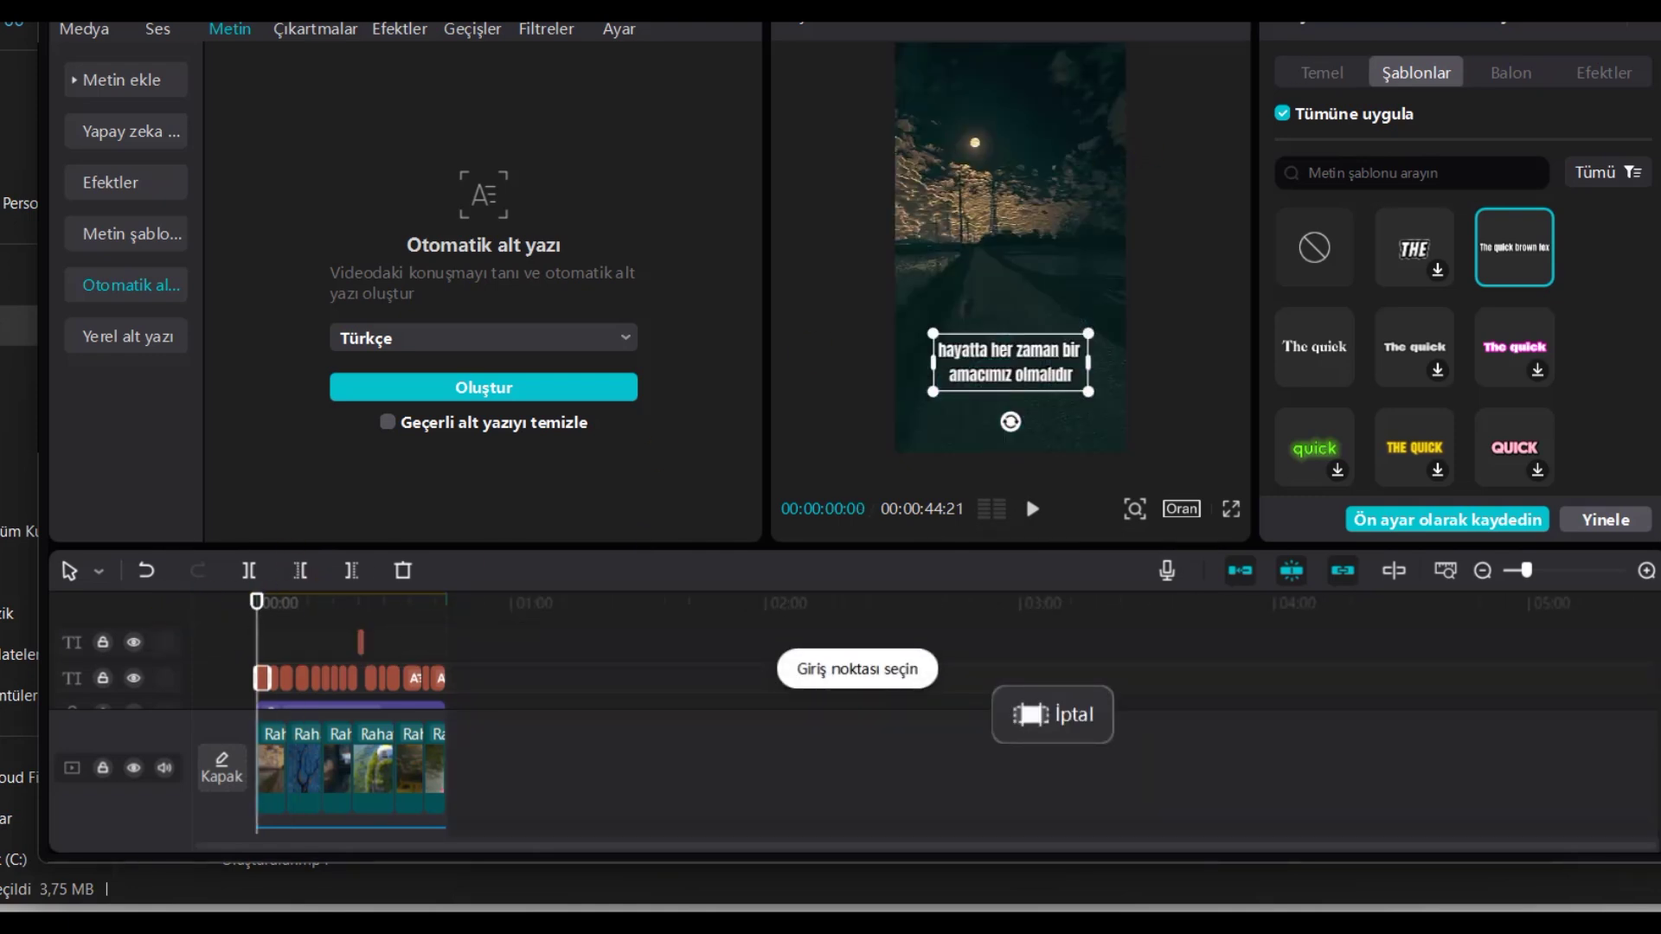
pyautogui.hotkey('ctrl', 'e')
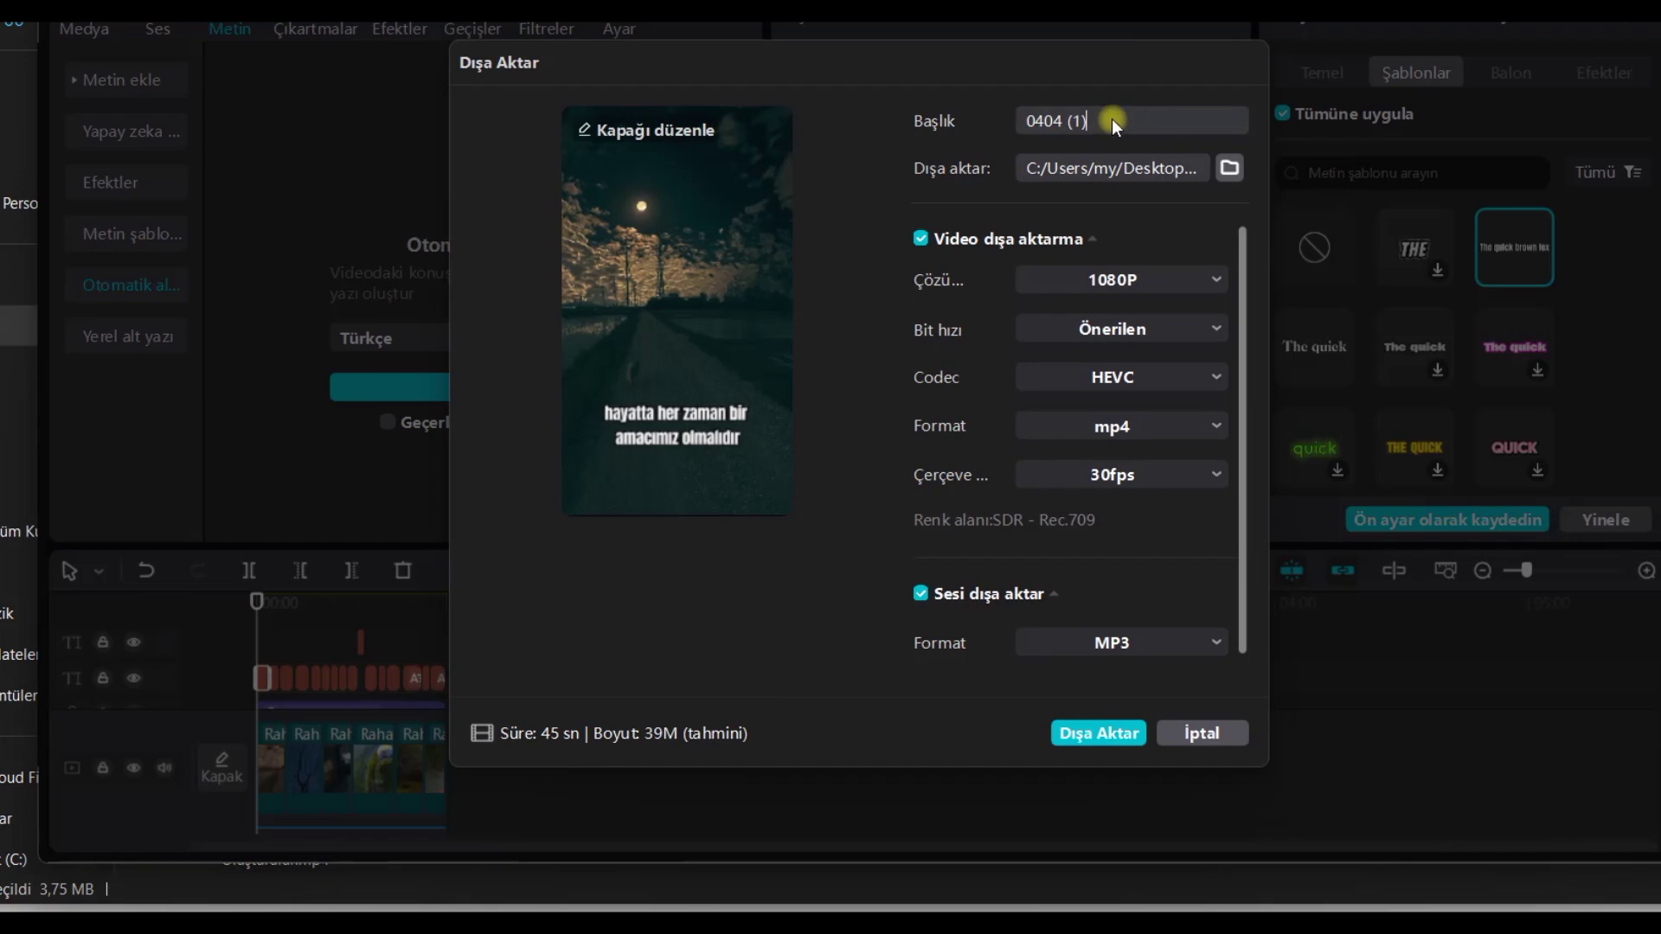
pyautogui.write('motiv')
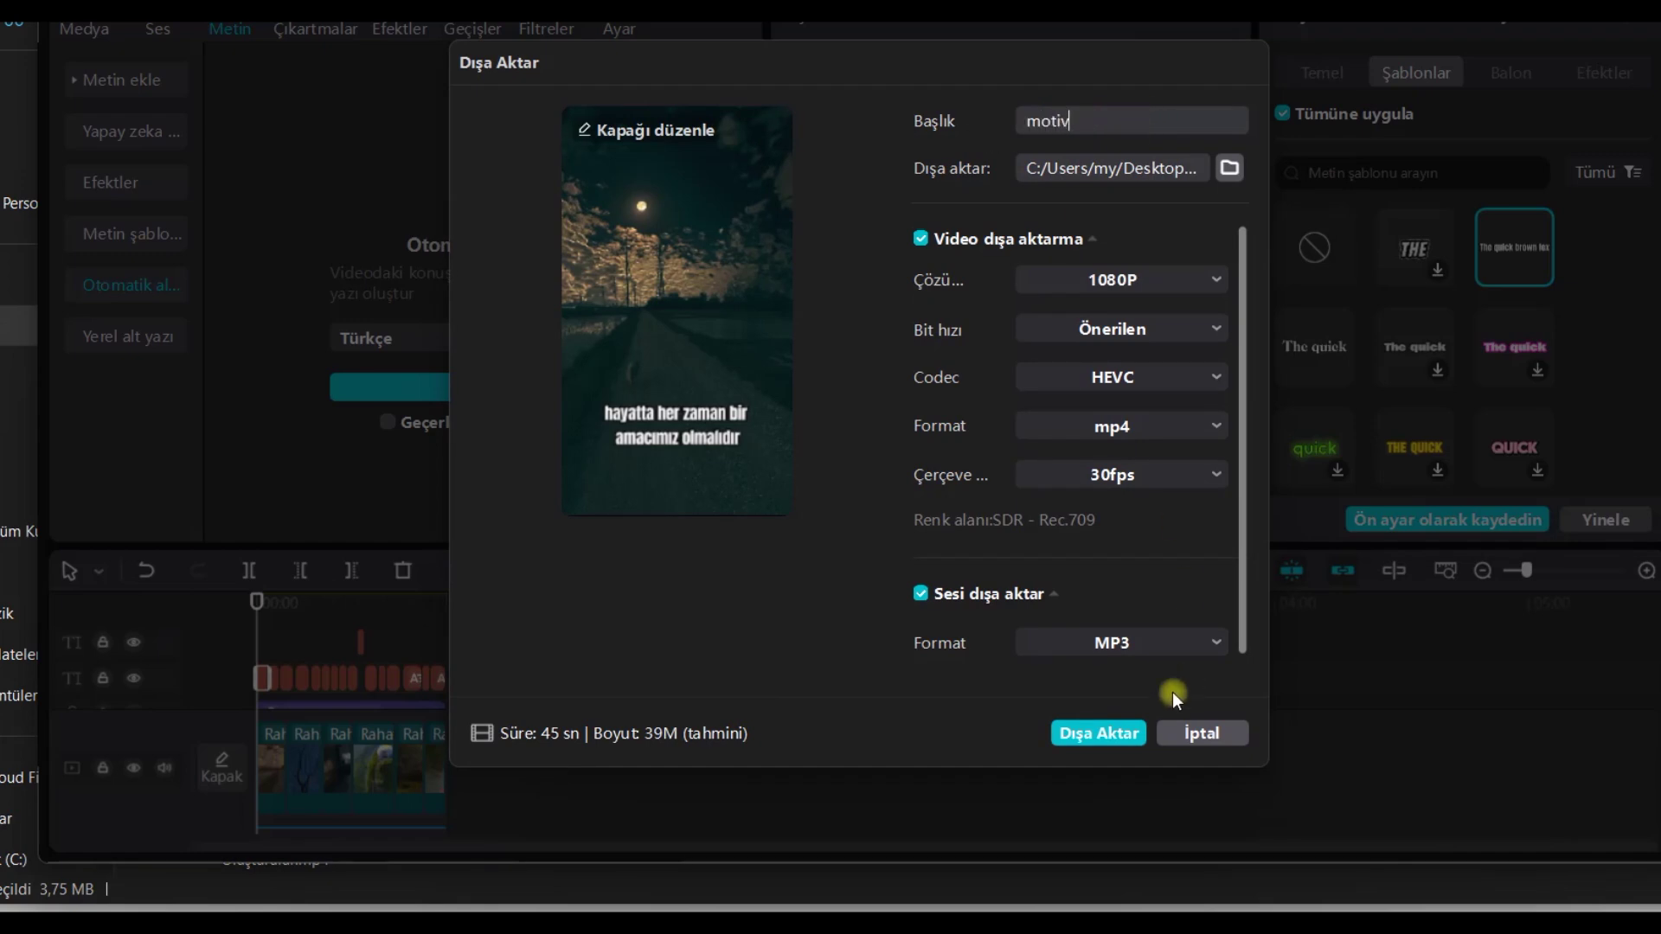
pyautogui.click(1106, 731)
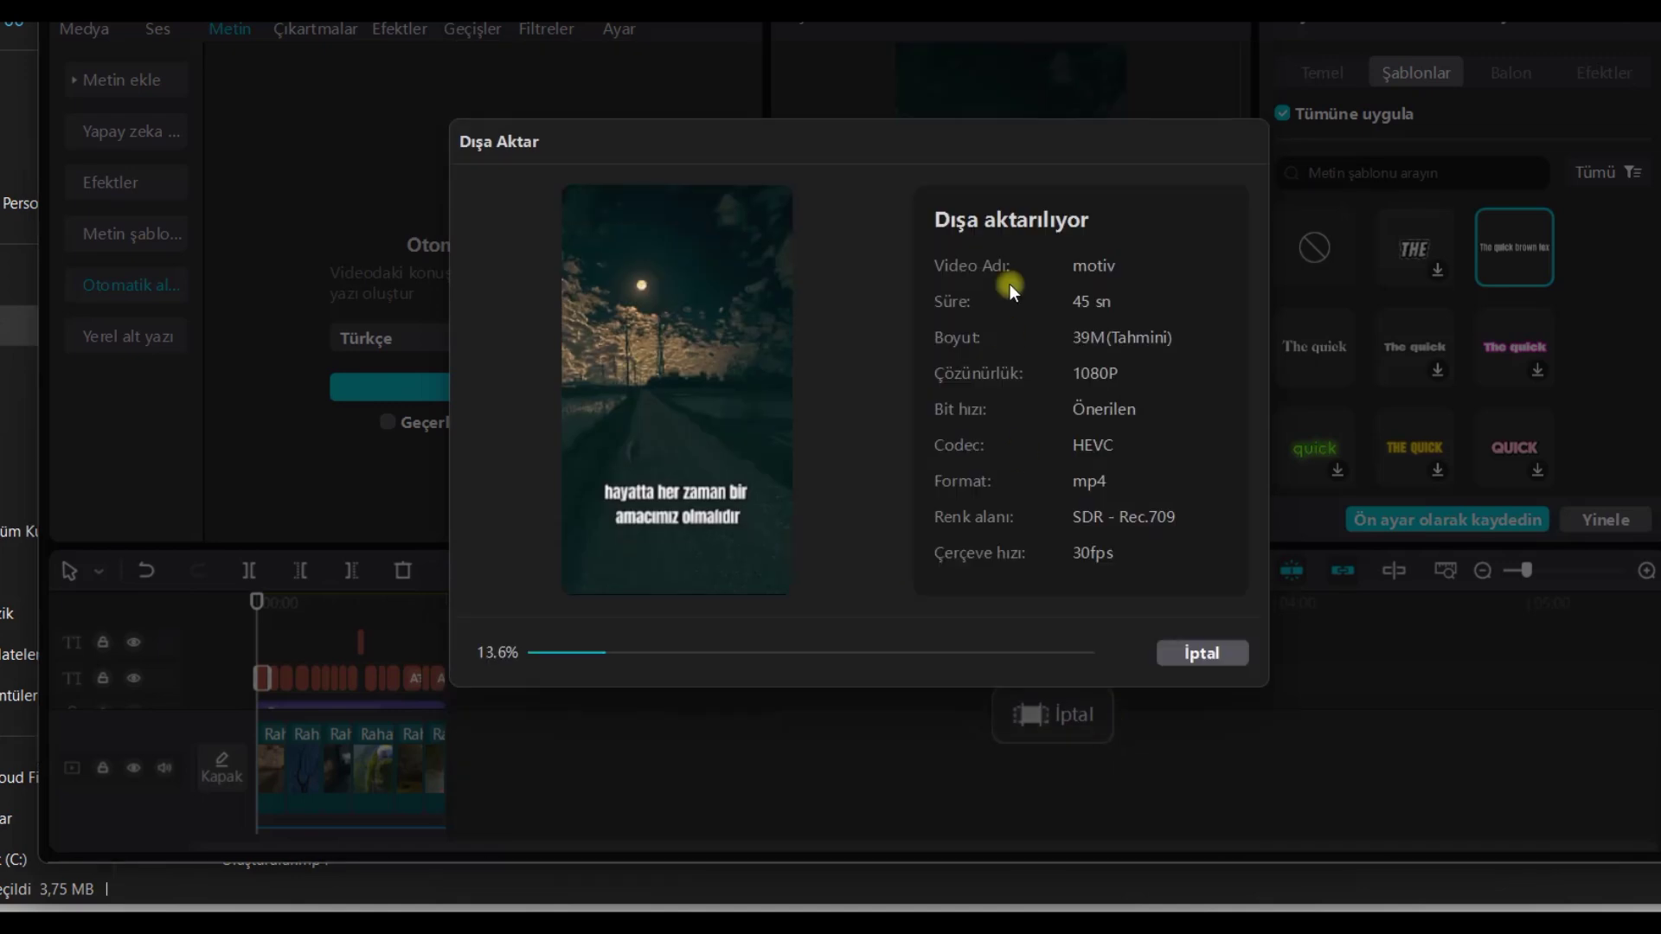
# Switch to ChatGPT in the browser, ask "bana bu yazdığına karşılık youtube başlık ve hastag yaz" and read through the reply.
pyautogui.click(713, 891)
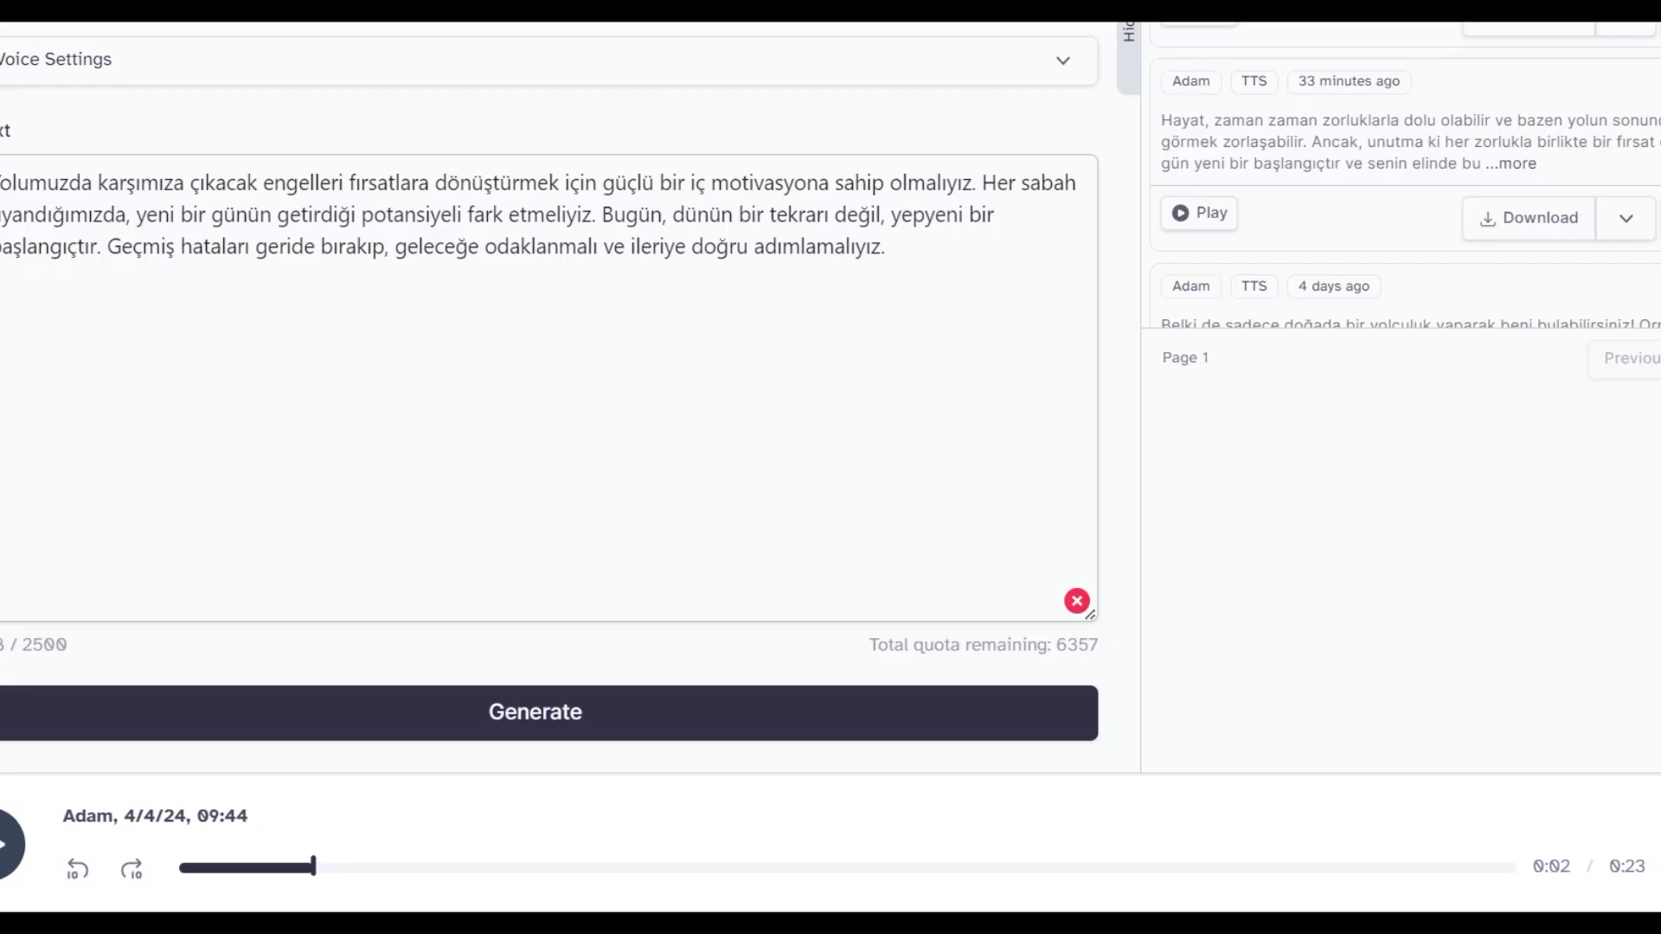
pyautogui.hotkey('ctrl', 'Tab')
pyautogui.click(993, 844)
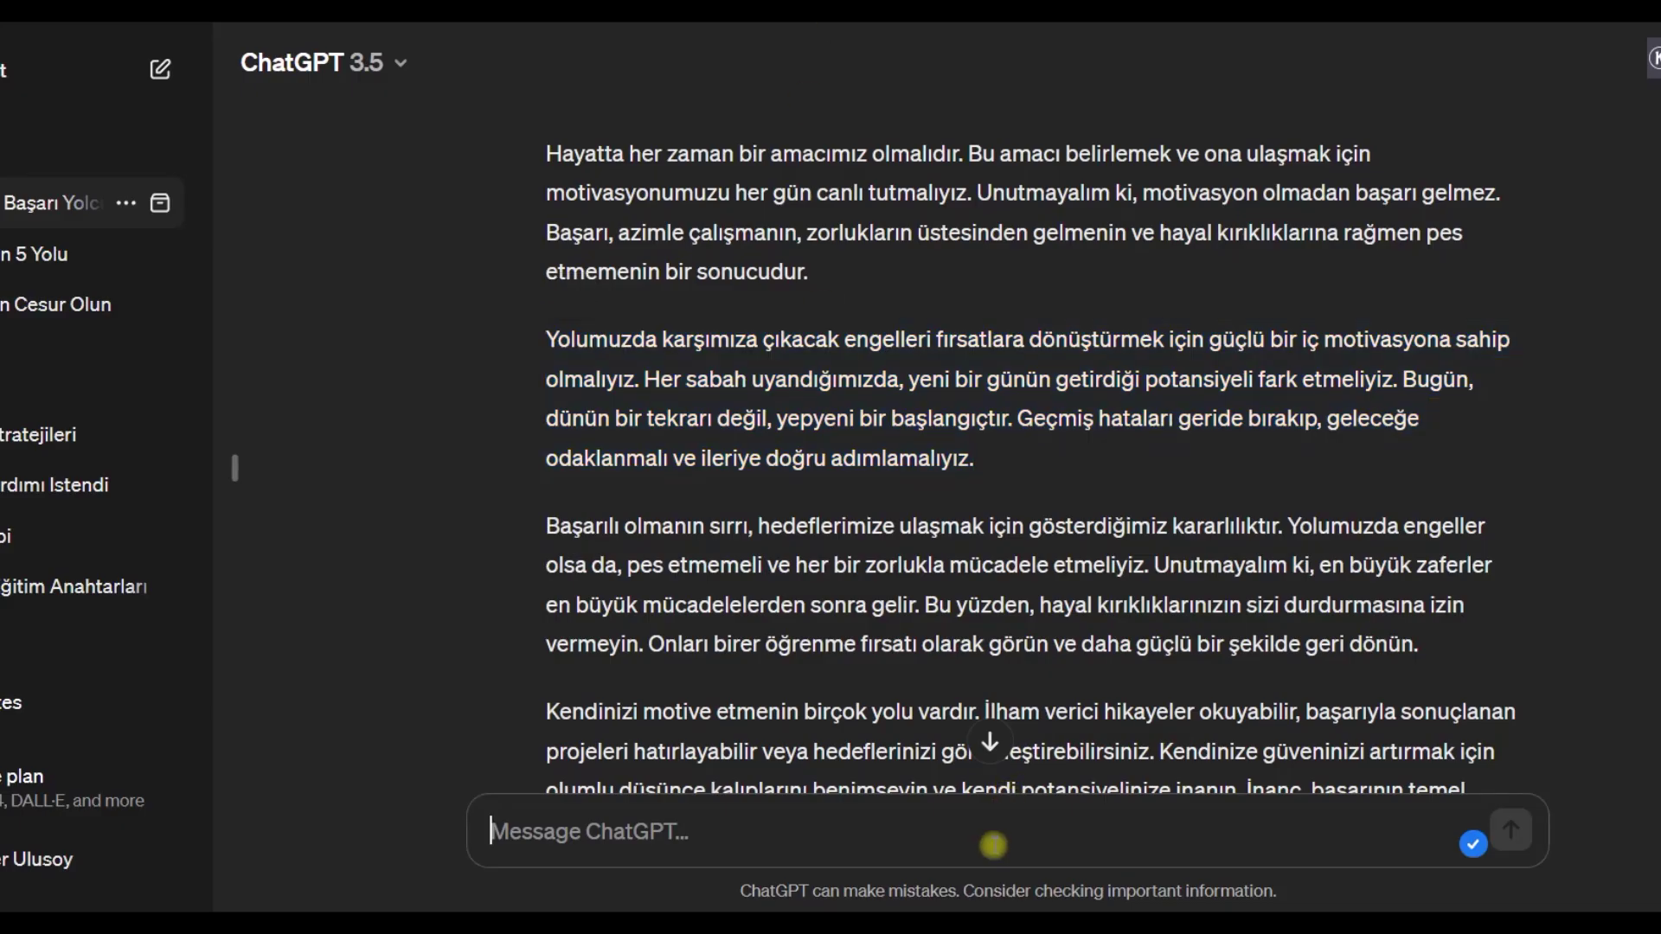
pyautogui.write('ba')
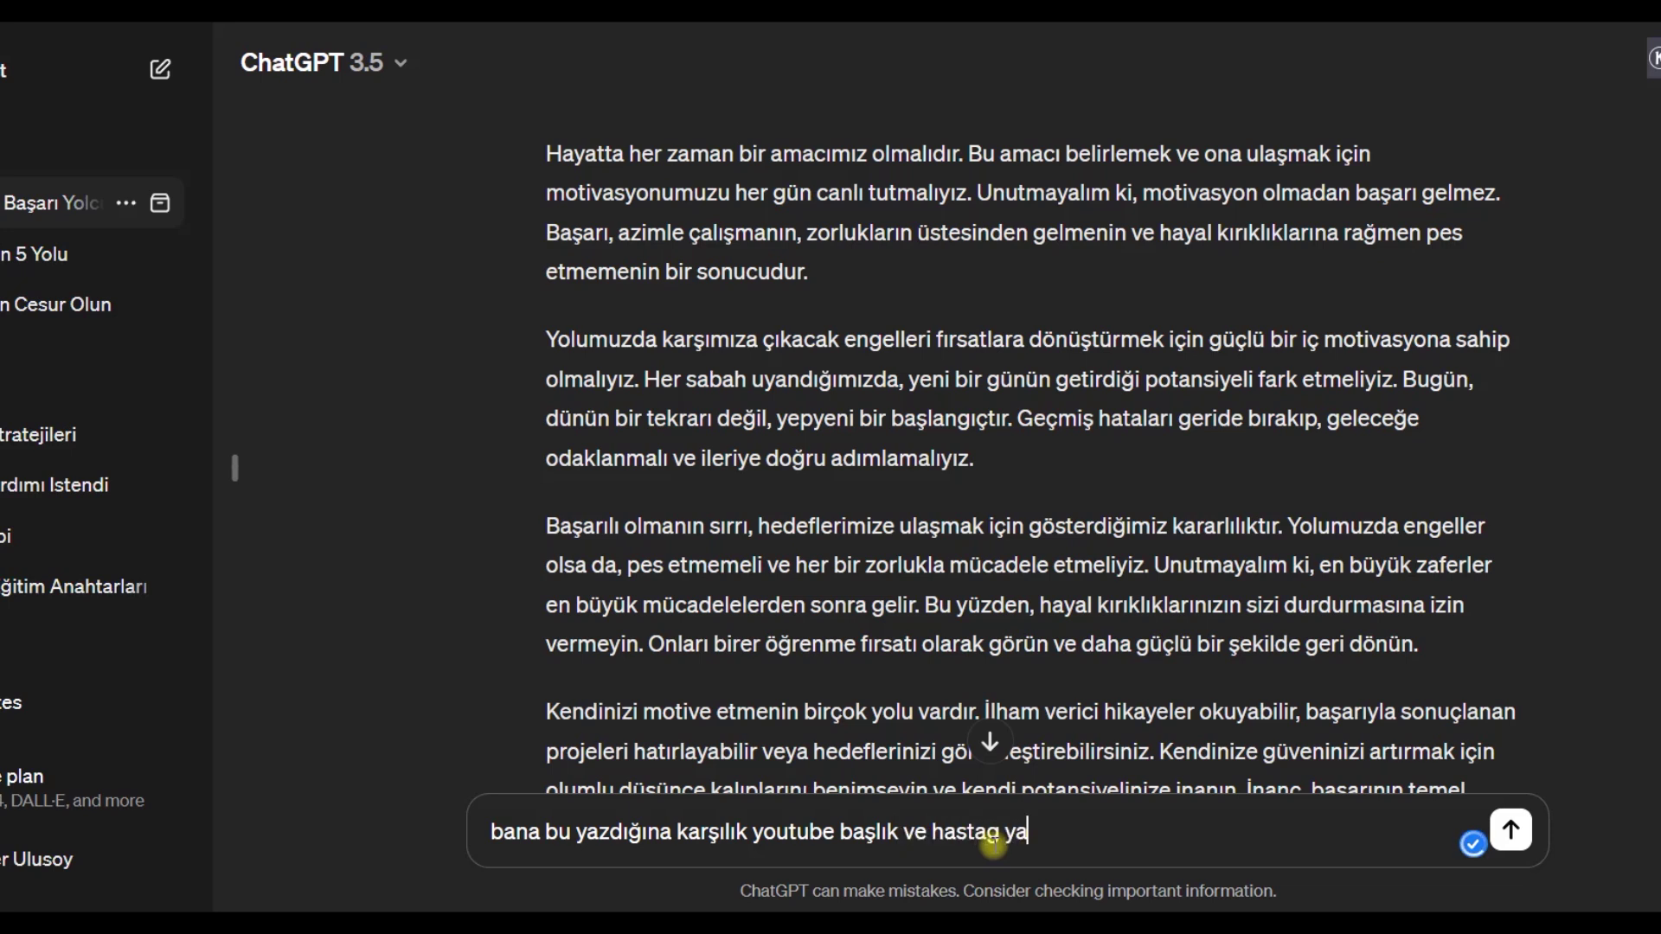
pyautogui.write('z')
pyautogui.press('Return')
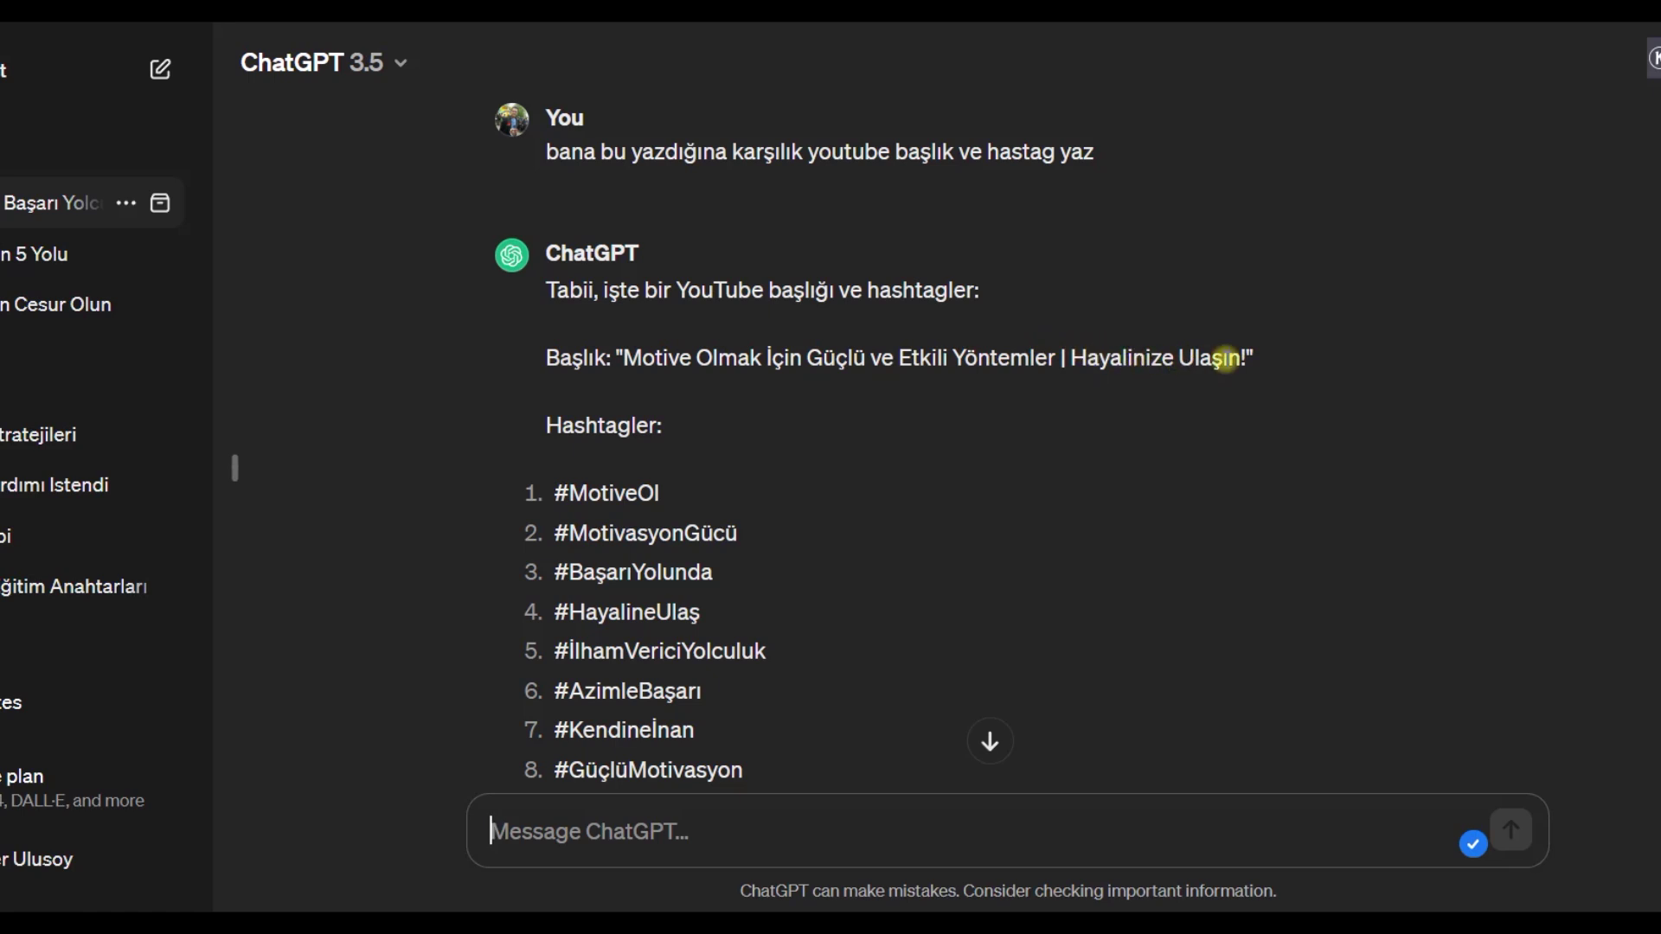
pyautogui.scroll(-2, 842, 485)
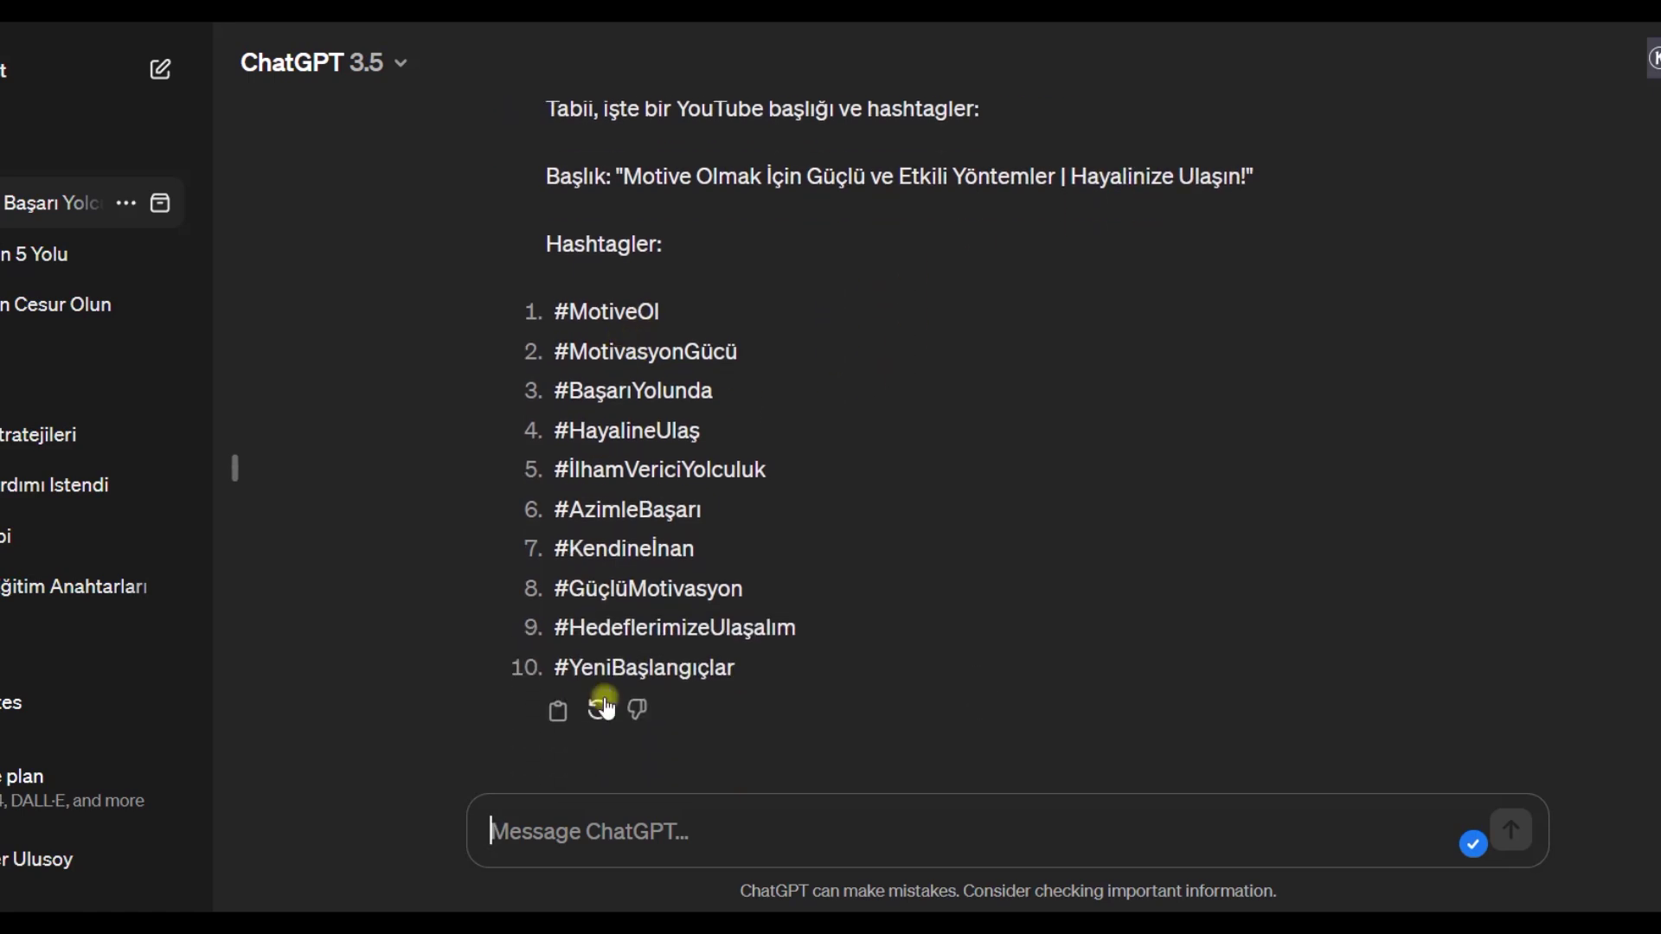
pyautogui.scroll(2, 825, 308)
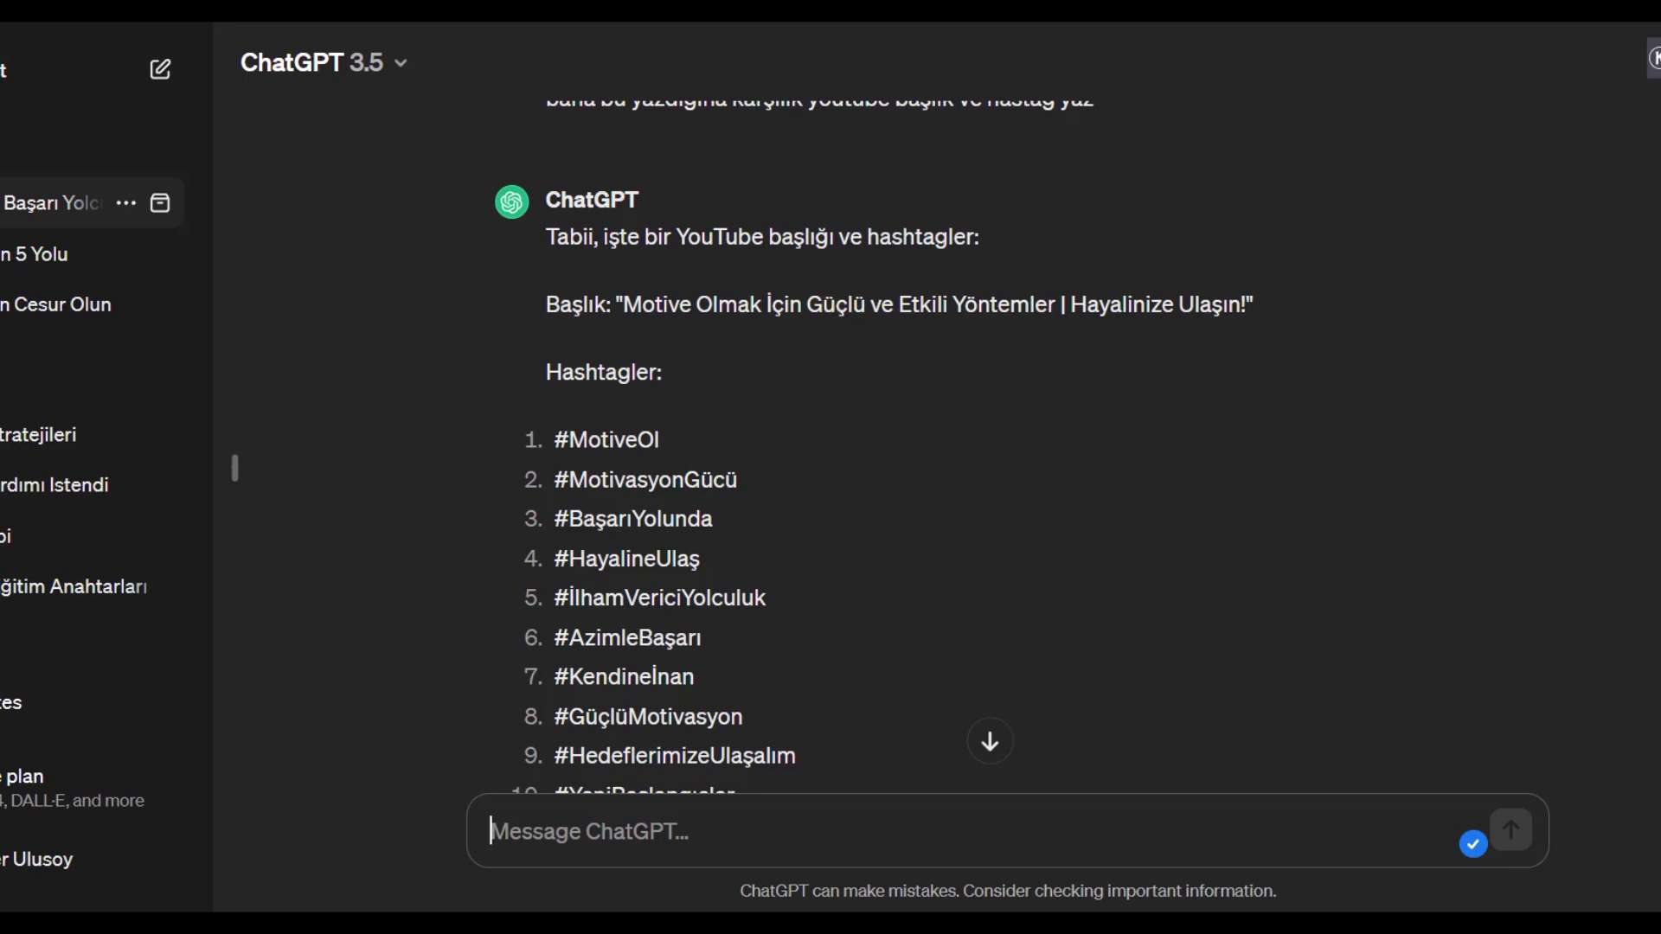
# Open Pixabay's royalty-free music page in a new browser window and search the music library for "motivasyon".
pyautogui.hotkey('ctrl', 'n')
pyautogui.write('pix')
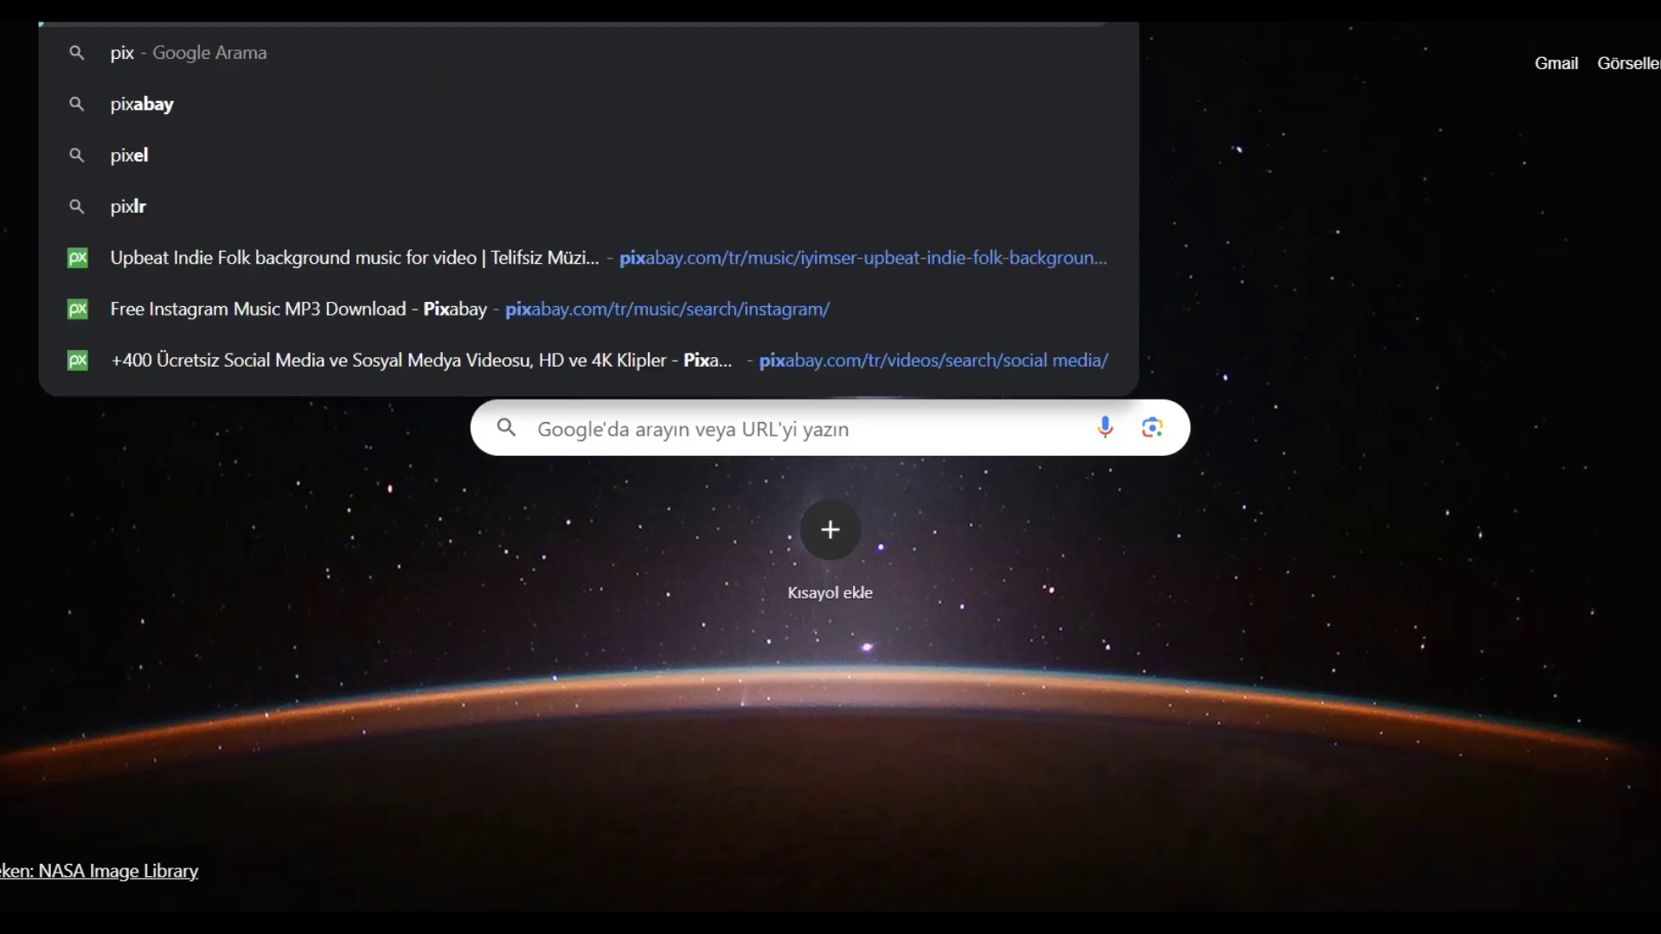
pyautogui.press('Return')
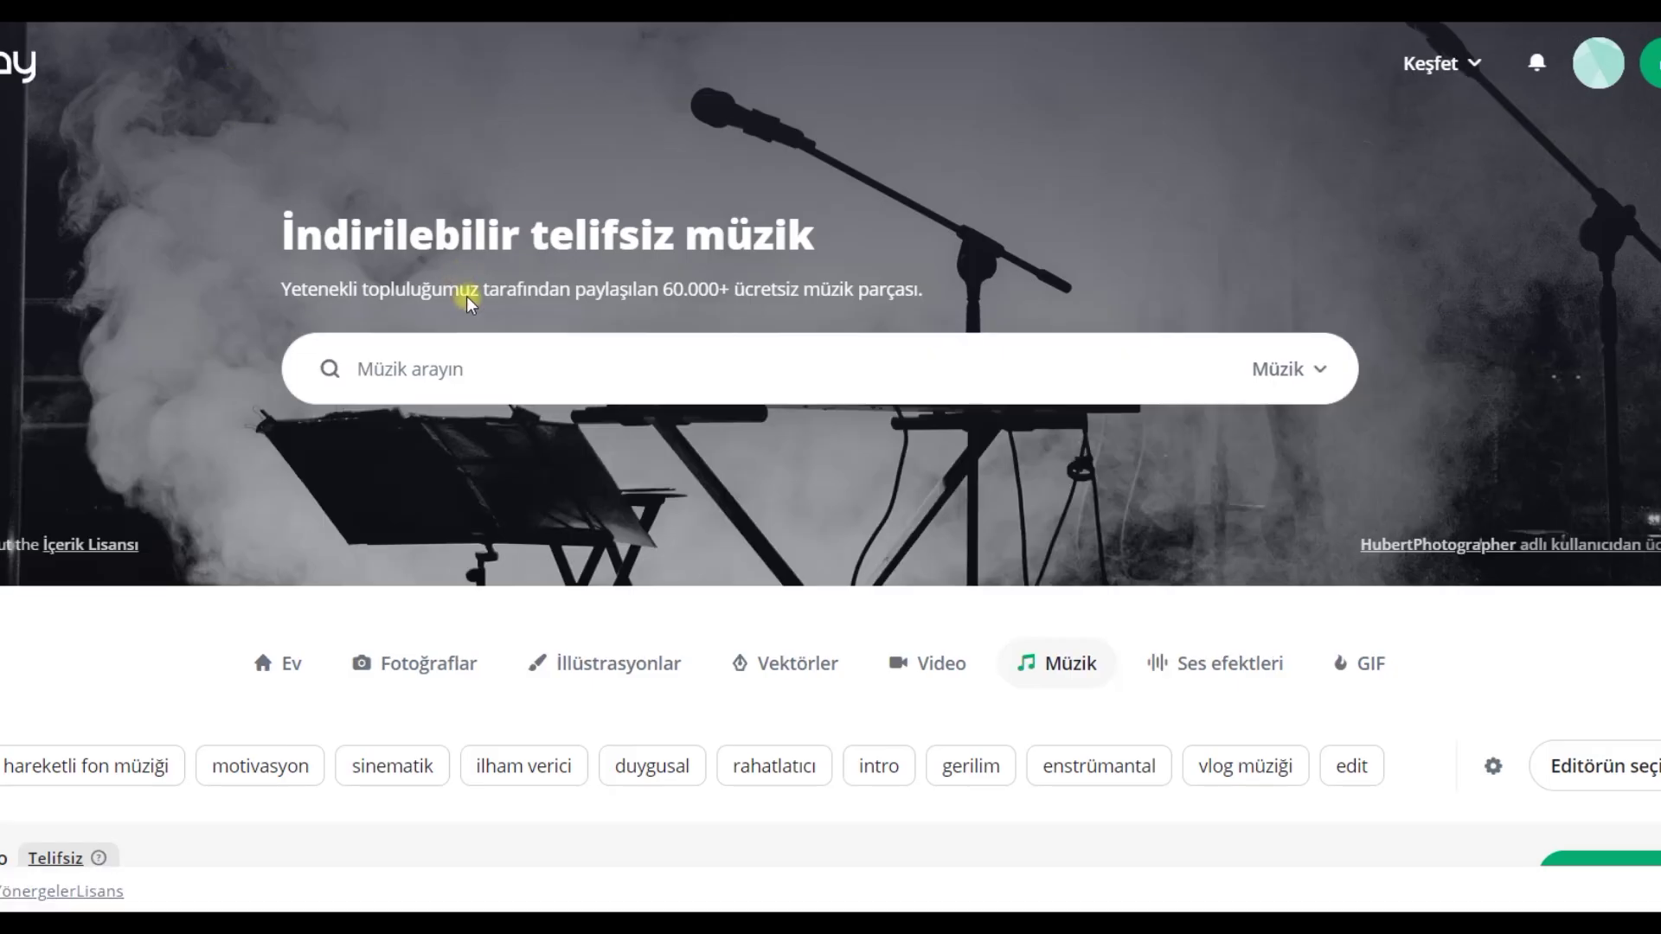
pyautogui.click(467, 373)
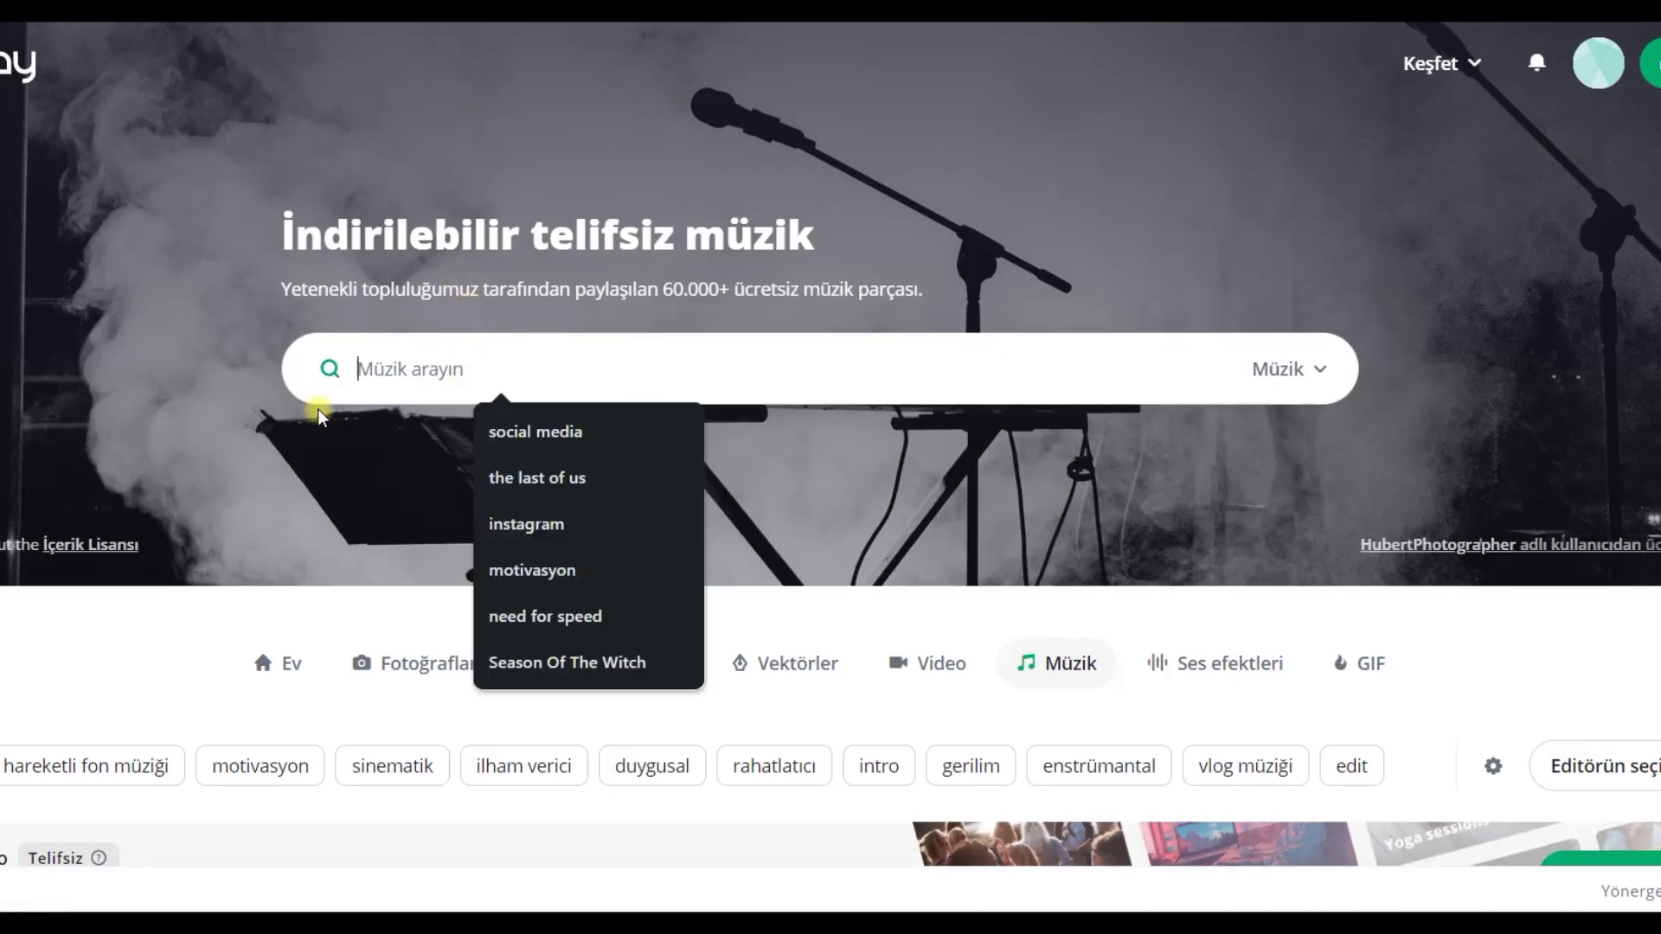
pyautogui.click(145, 624)
pyautogui.click(505, 369)
pyautogui.write('motivasyo')
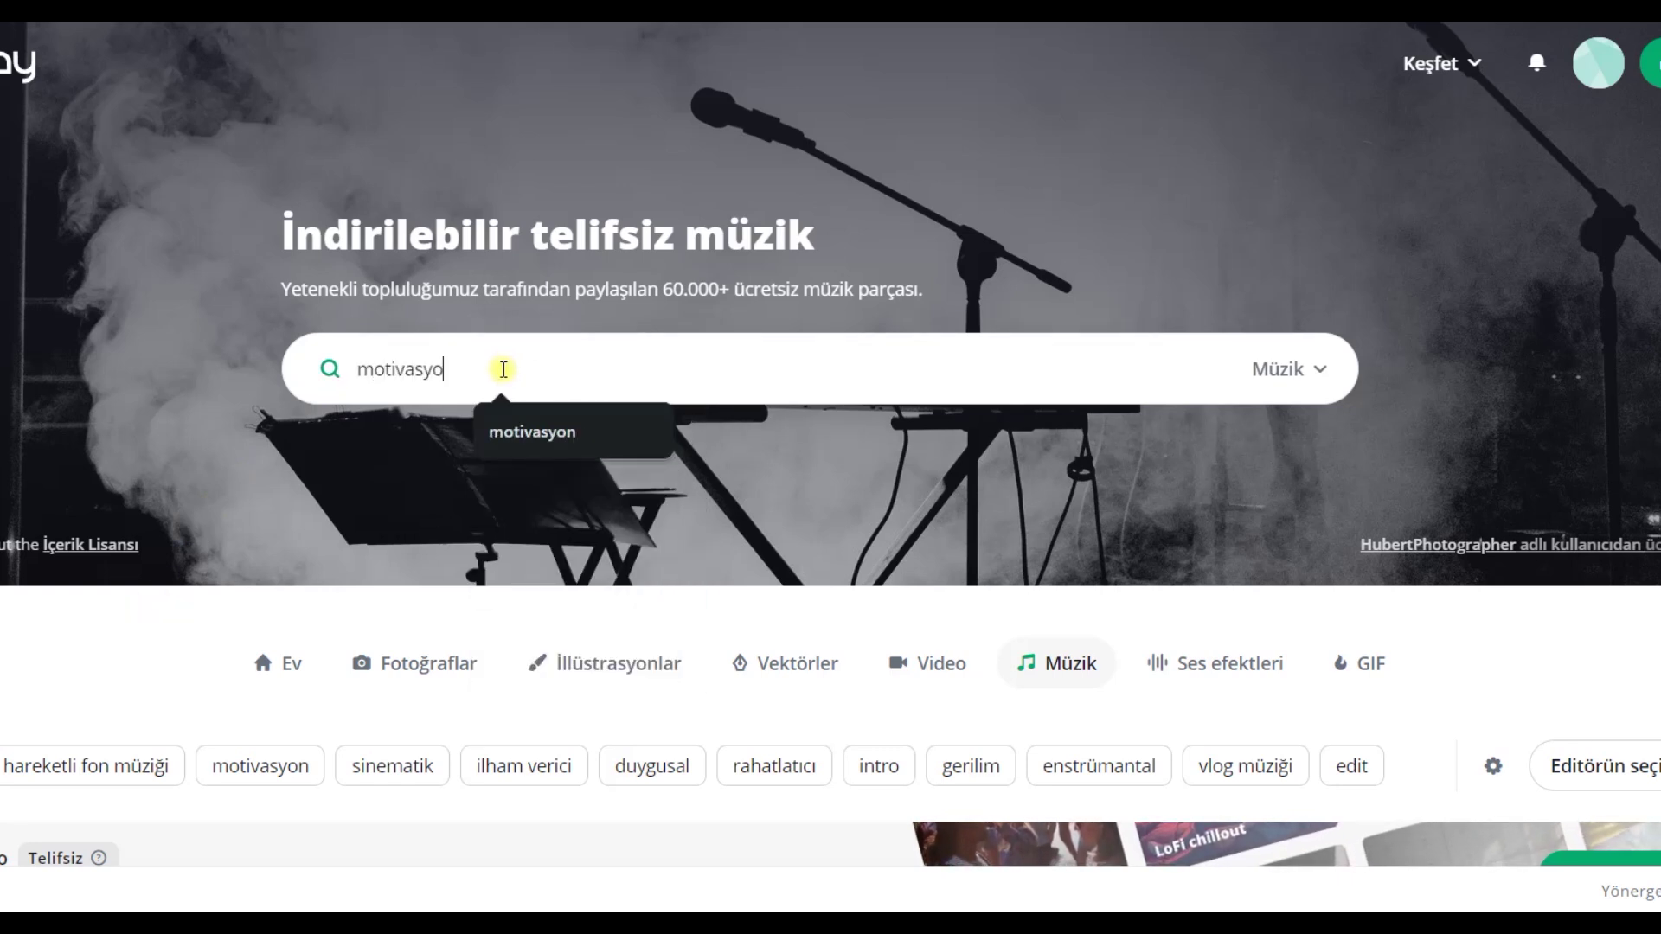
pyautogui.write('n')
pyautogui.press('Return')
# Browse the motivation tracks and listen to the opening seconds of "Promises of Hope - Lion Of Juda".
pyautogui.scroll(-6, 512, 333)
pyautogui.scroll(-9, 34, 398)
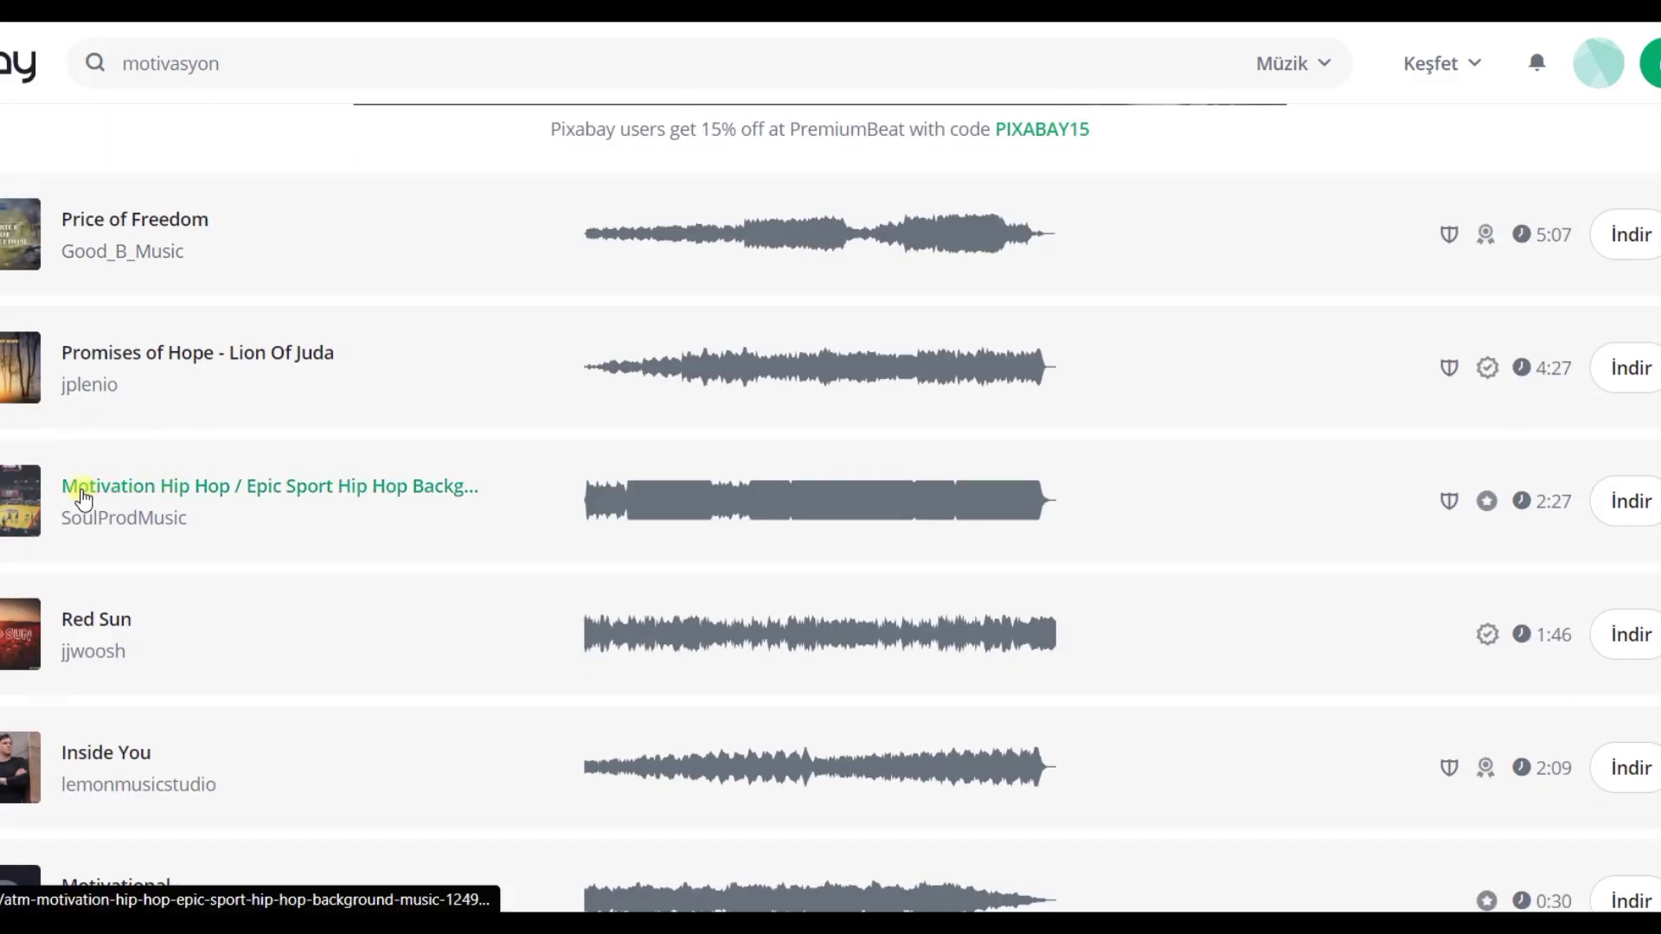
pyautogui.click(230, 355)
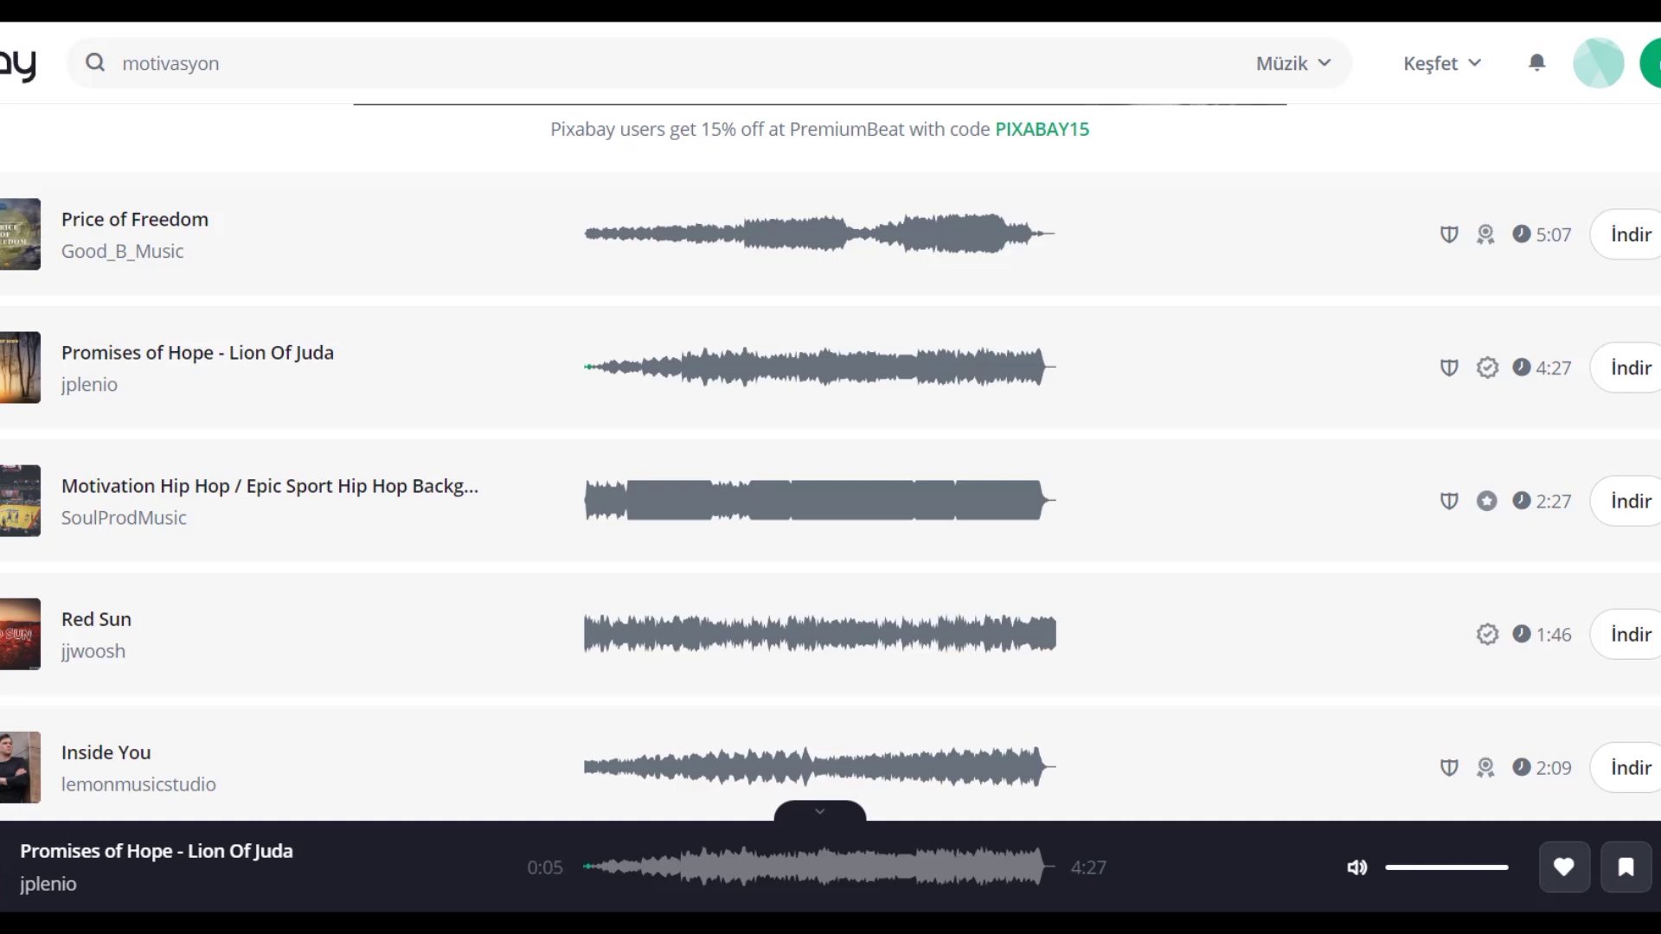
pyautogui.scroll(15, 1048, 372)
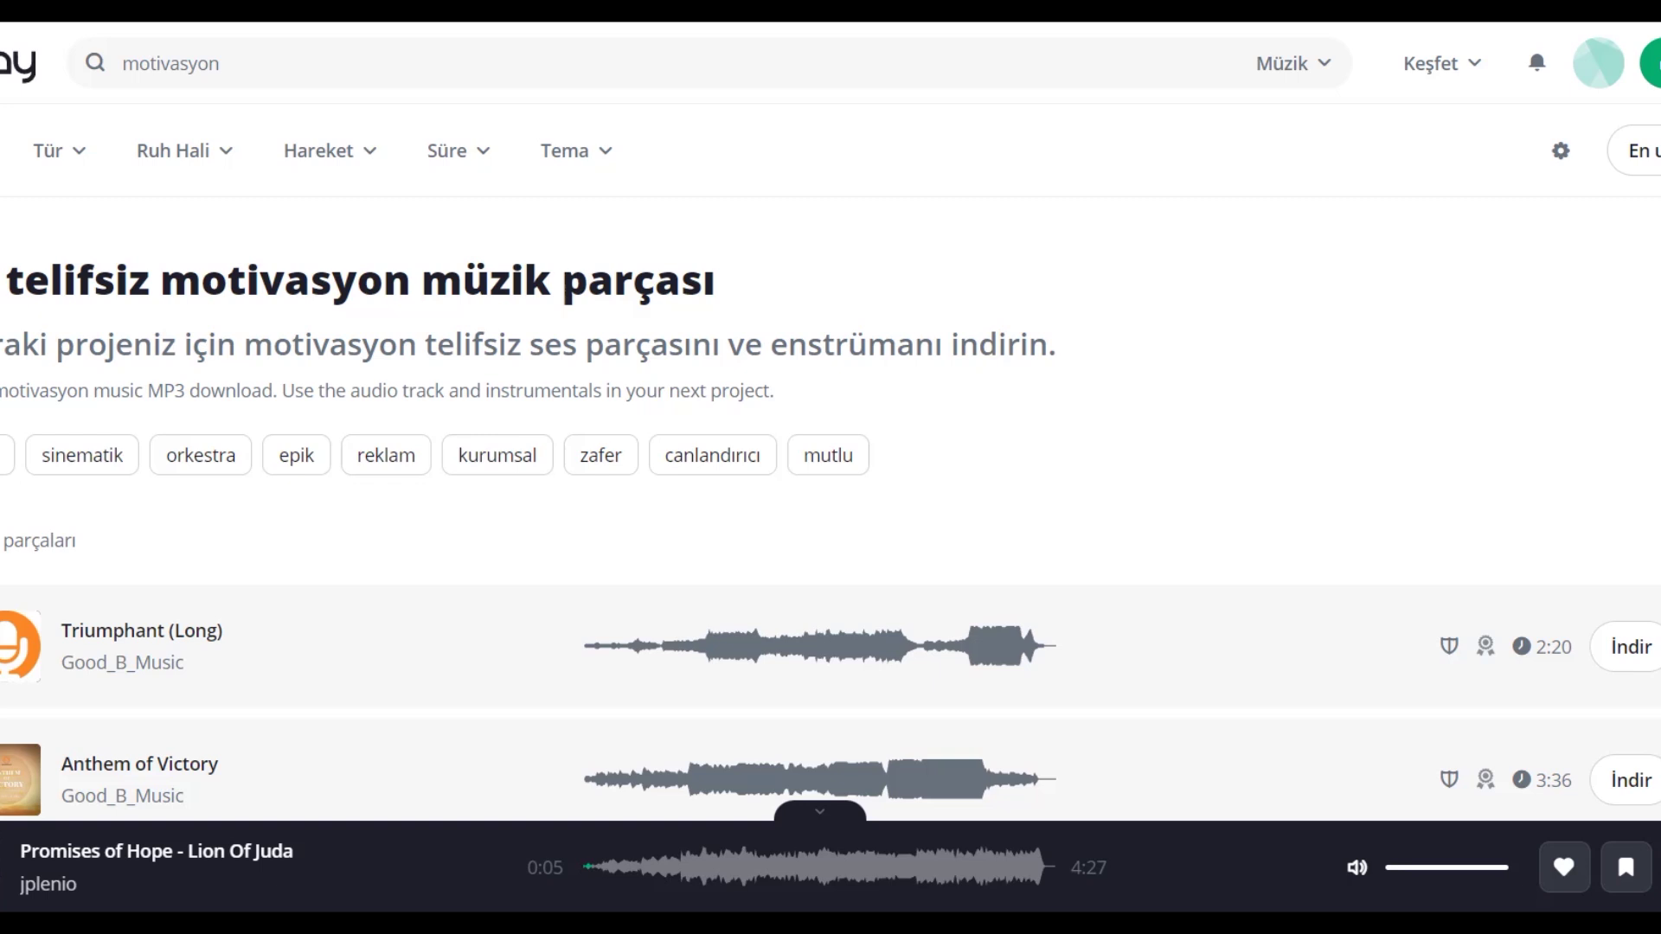
# Open the Pexels video results for "motivasyon" in the browser.
pyautogui.hotkey('ctrl', 'l')
pyautogui.write('pe')
pyautogui.press('Return')
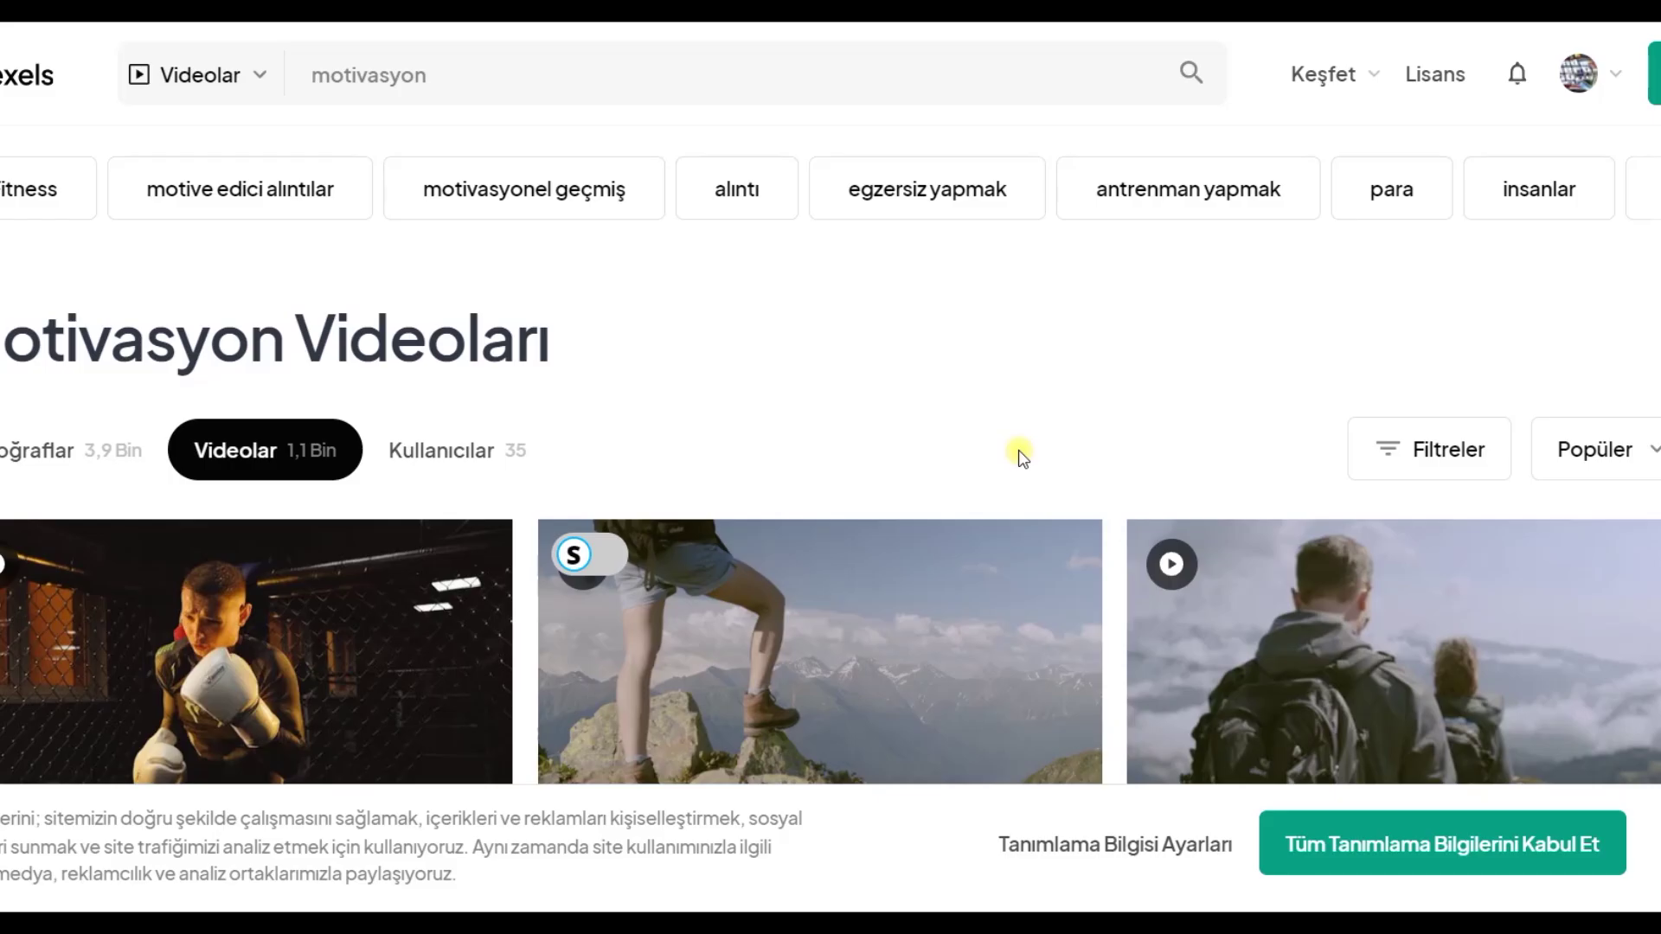